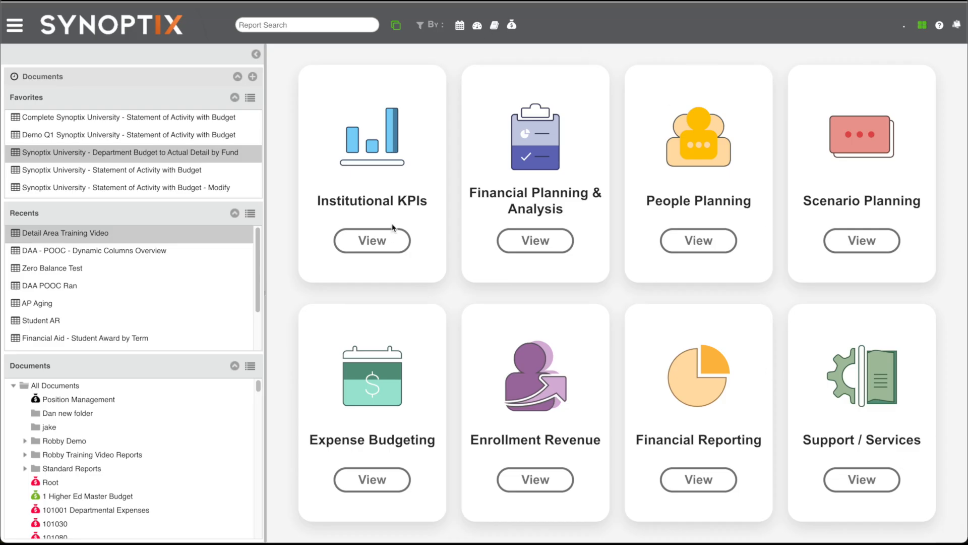
# - Open the recent report "Detail Area Training Video" and look through its available accounting detail cells
pyautogui.click(134, 235)
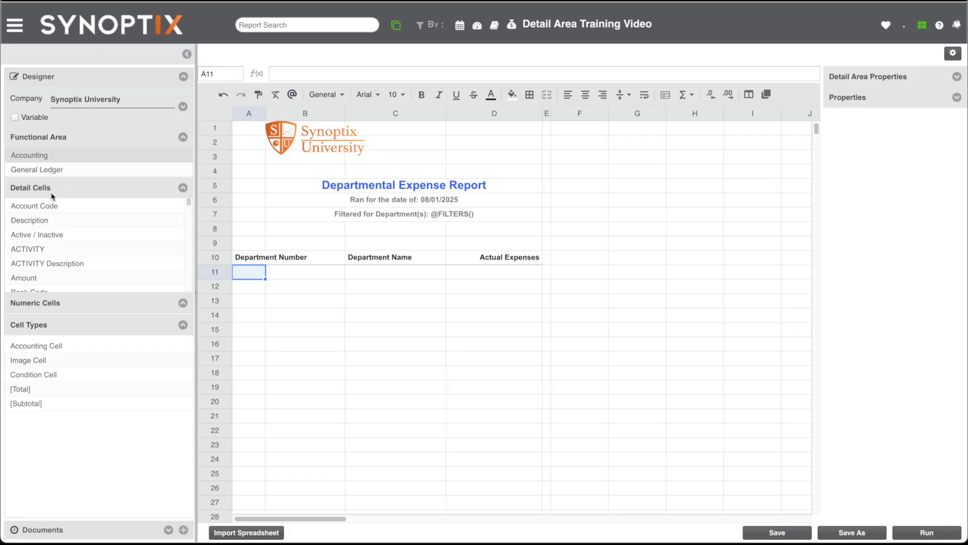
pyautogui.scroll(-5, 81, 232)
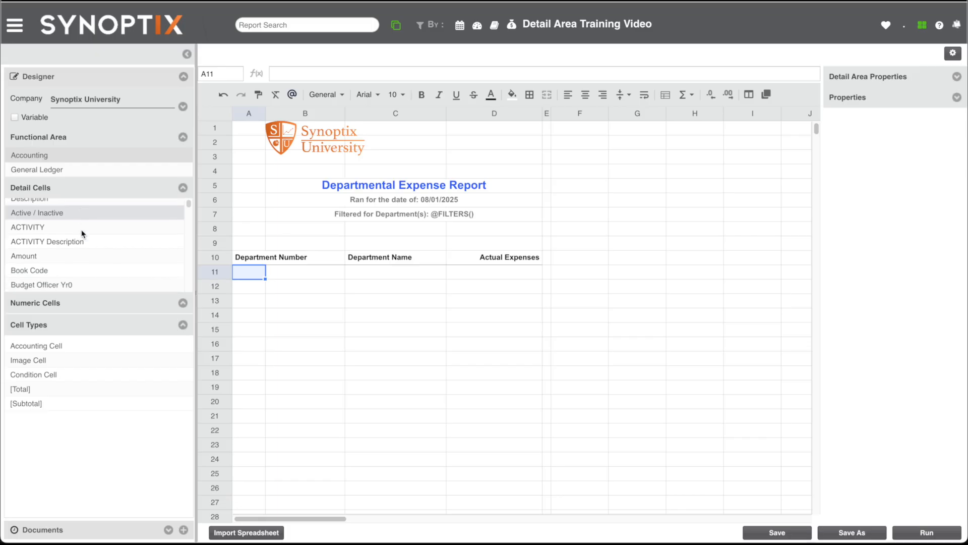
pyautogui.scroll(-15, 81, 232)
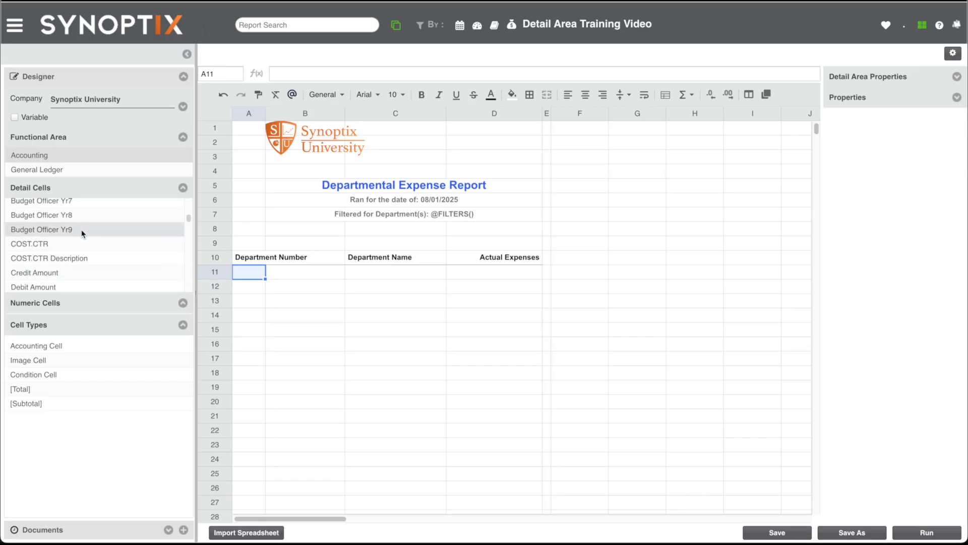
pyautogui.scroll(-15, 82, 234)
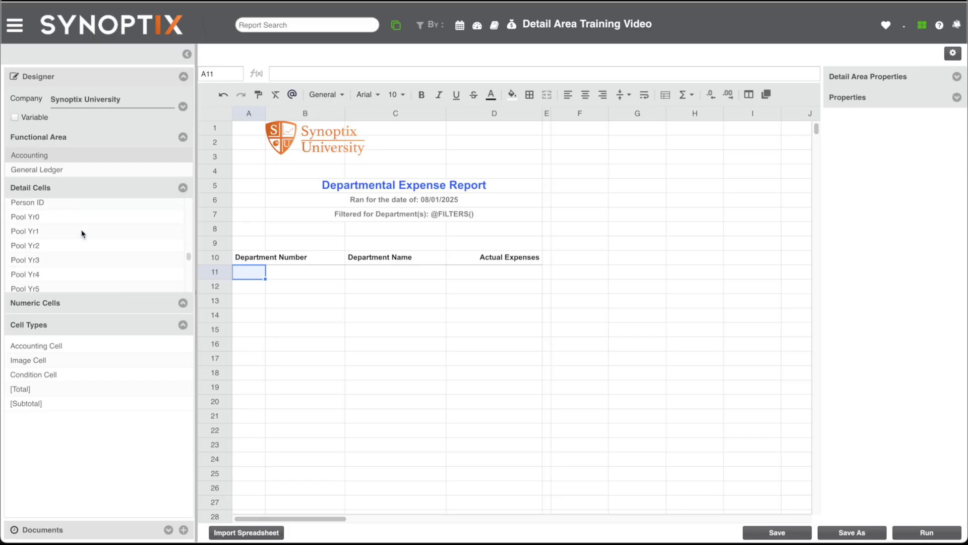
pyautogui.scroll(-10, 82, 233)
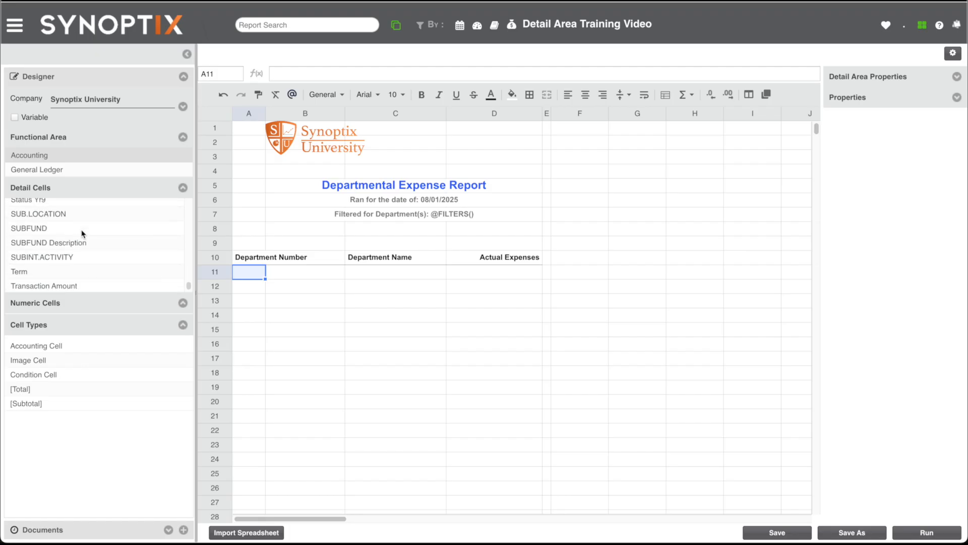
pyautogui.scroll(20, 82, 234)
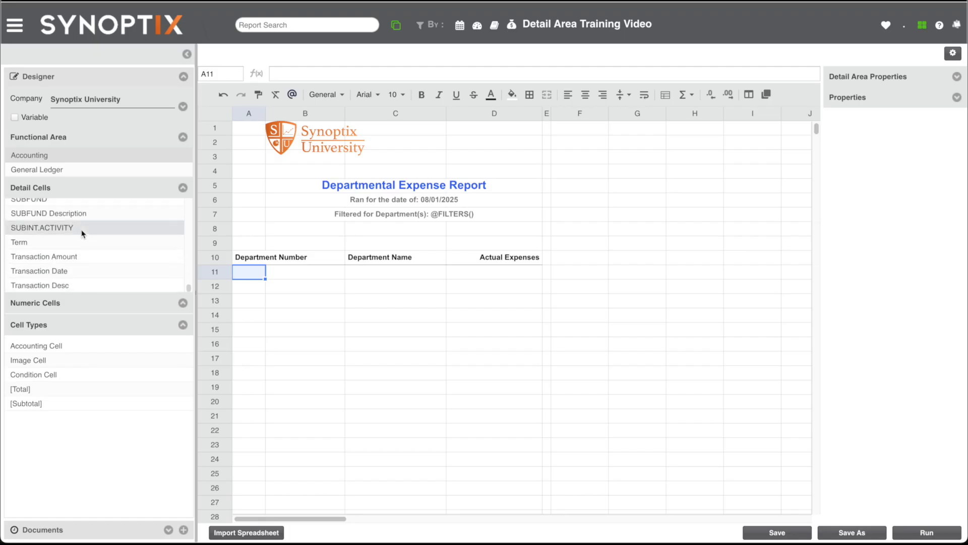
pyautogui.scroll(20, 83, 233)
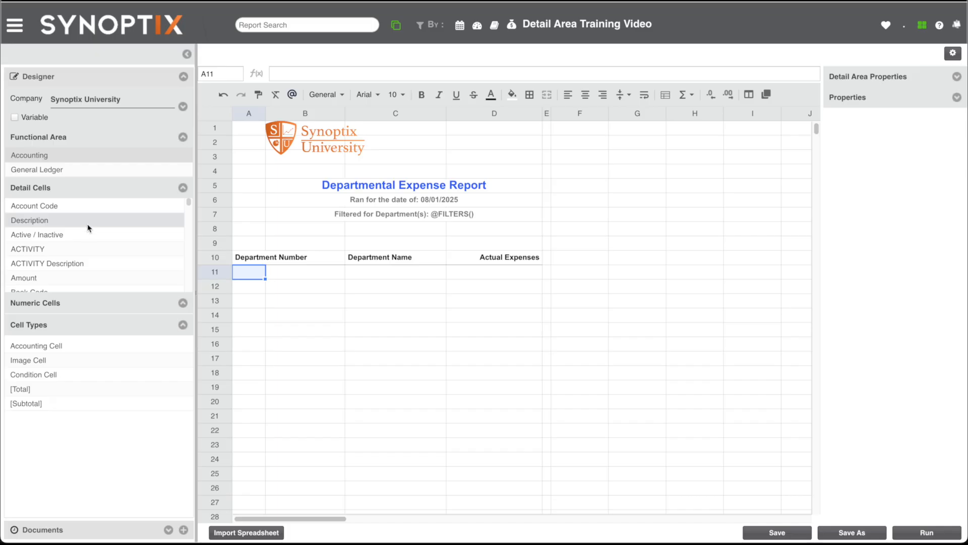
# - Place the COST.CTR detail cell in A11 and widen column A until the whole field name fits
pyautogui.scroll(-5, 88, 228)
pyautogui.scroll(-3, 88, 227)
pyautogui.scroll(-4, 89, 227)
pyautogui.scroll(-5, 89, 227)
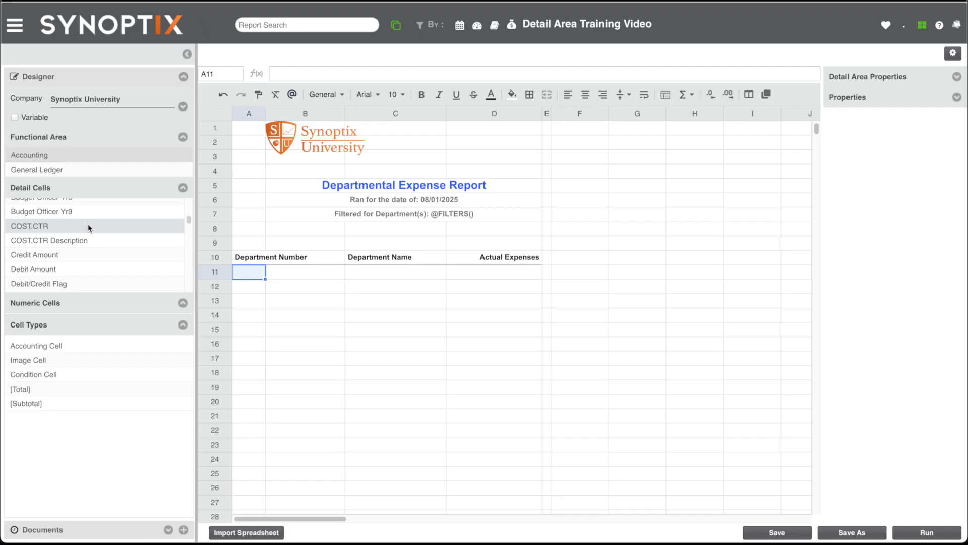
pyautogui.scroll(-1, 74, 231)
pyautogui.scroll(1, 74, 231)
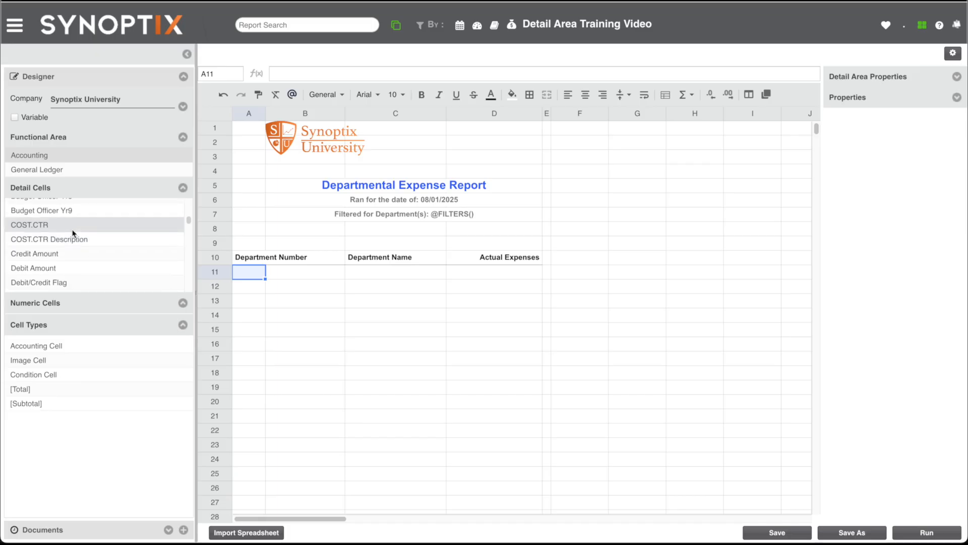
pyautogui.moveTo(65, 231); pyautogui.dragTo(224, 274)
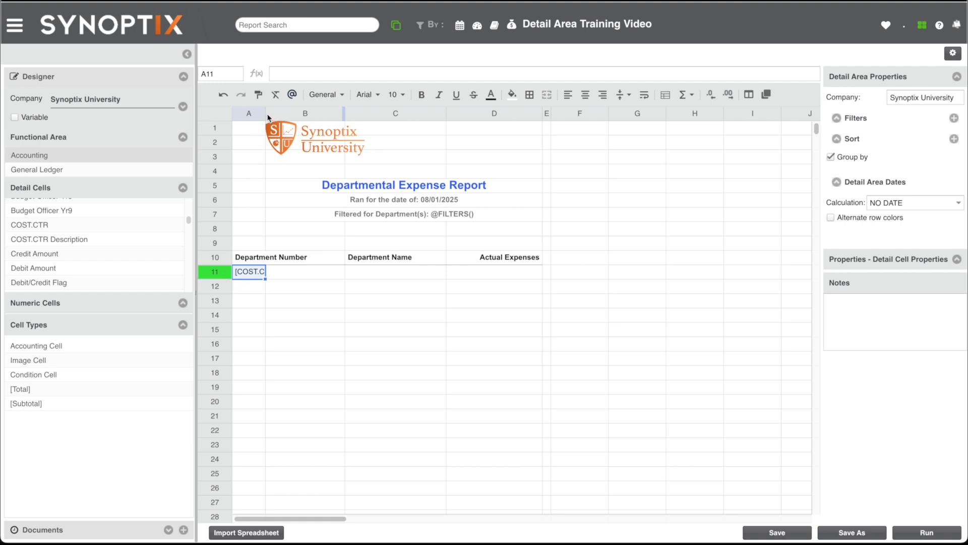
pyautogui.moveTo(264, 111); pyautogui.dragTo(289, 110)
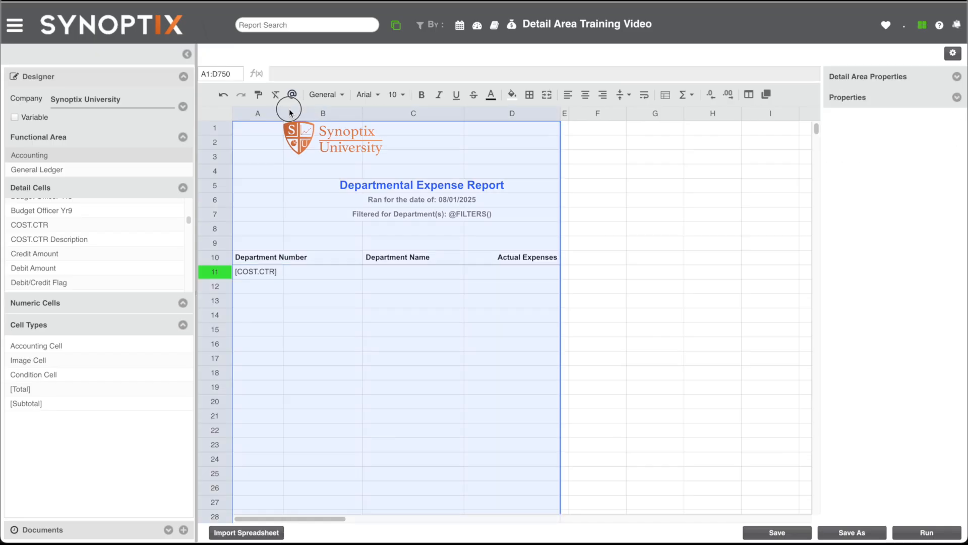
pyautogui.click(269, 276)
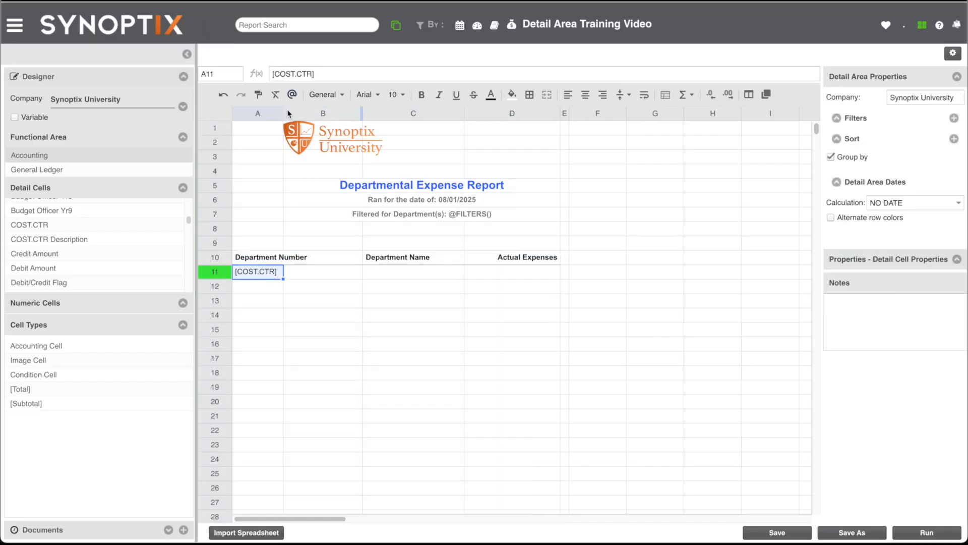
pyautogui.moveTo(282, 111); pyautogui.dragTo(290, 110)
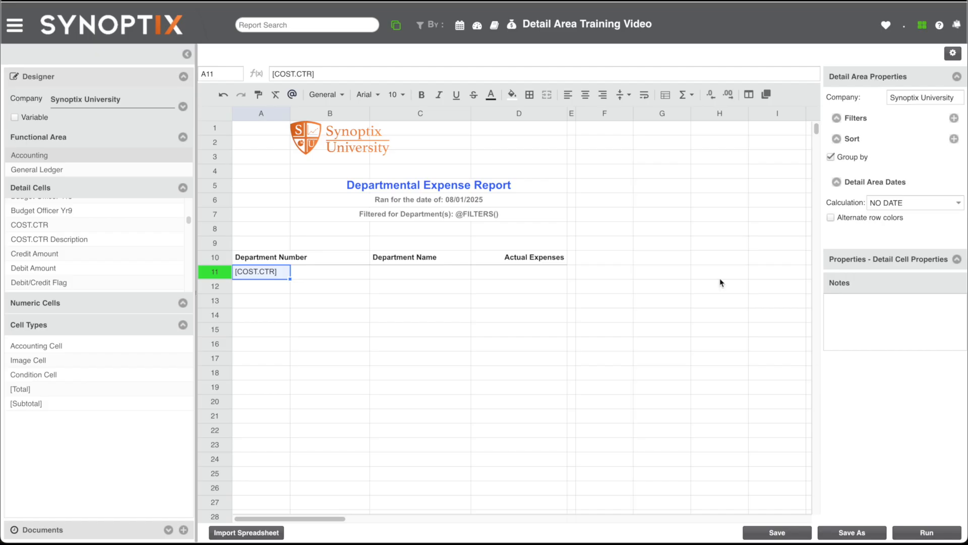
# - Insert the COST.CTR Description detail cell in B11 and widen column B to fit the field name
pyautogui.click(324, 275)
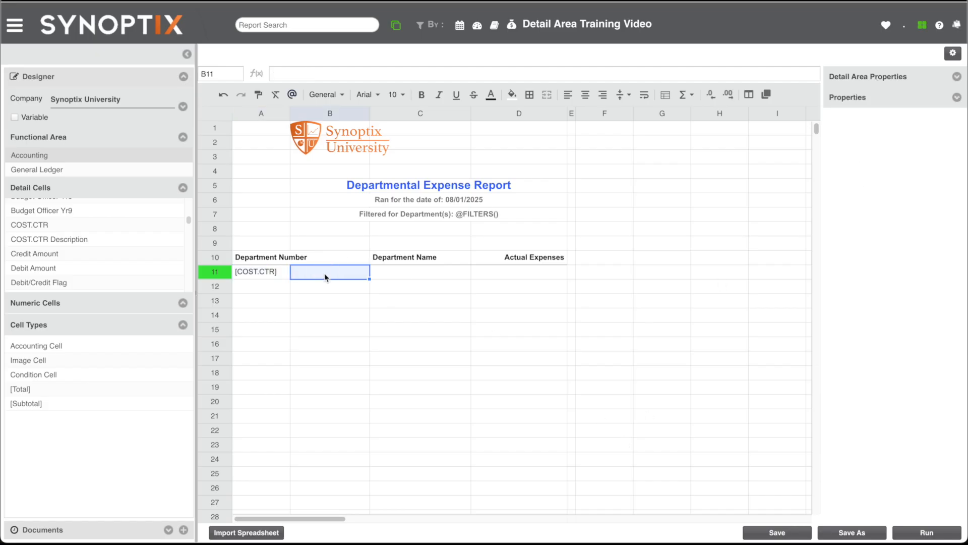
pyautogui.doubleClick(68, 243)
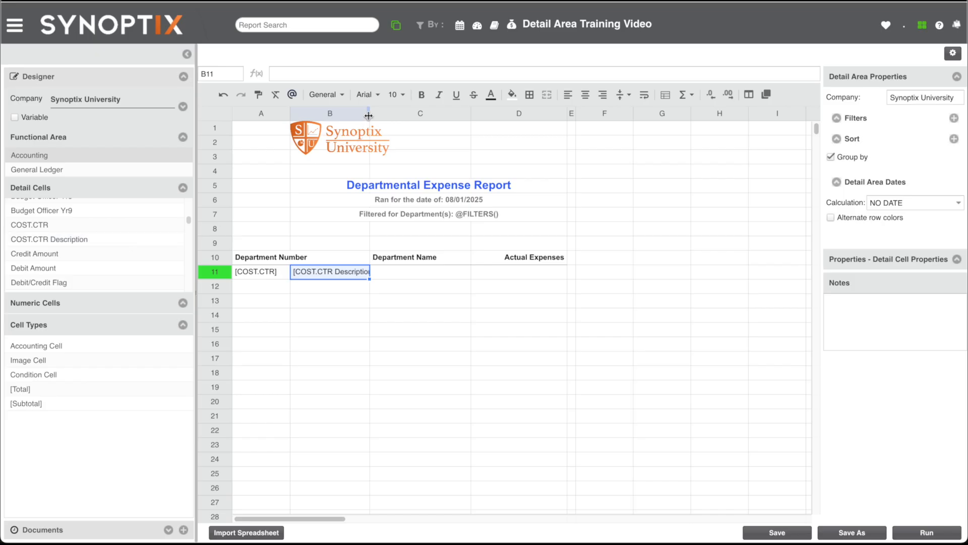
pyautogui.moveTo(370, 115); pyautogui.dragTo(395, 117)
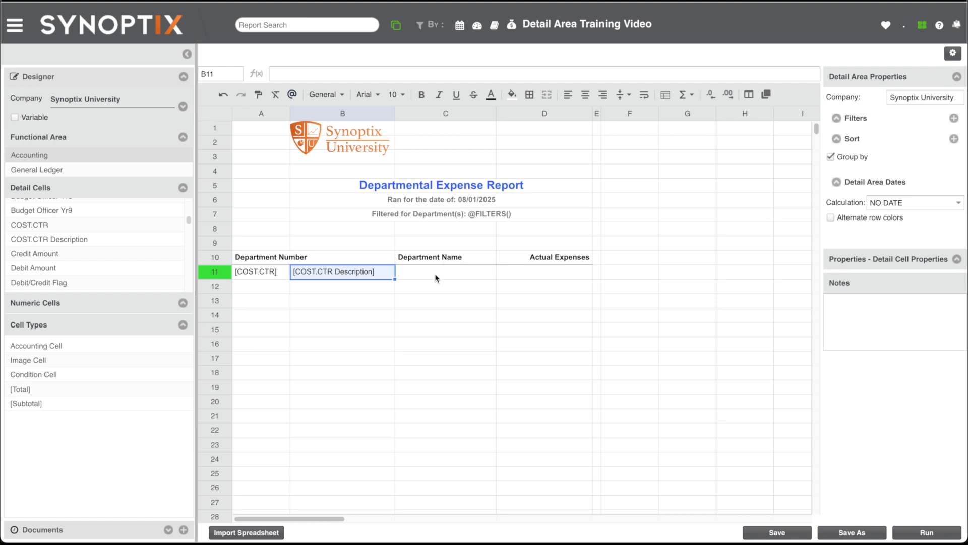
# - Add an Account Code filter to the detail area in row 11
pyautogui.click(954, 120)
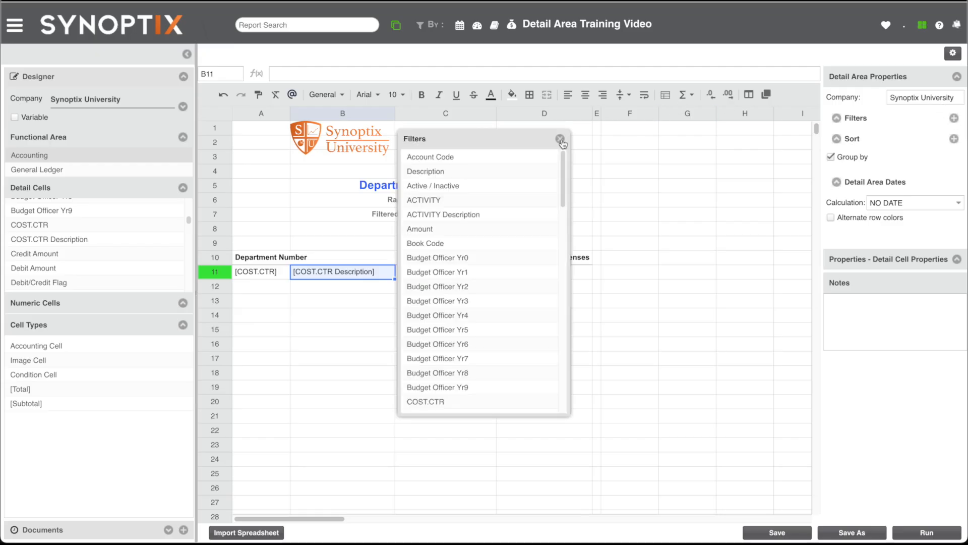
pyautogui.moveTo(529, 144); pyautogui.dragTo(729, 150)
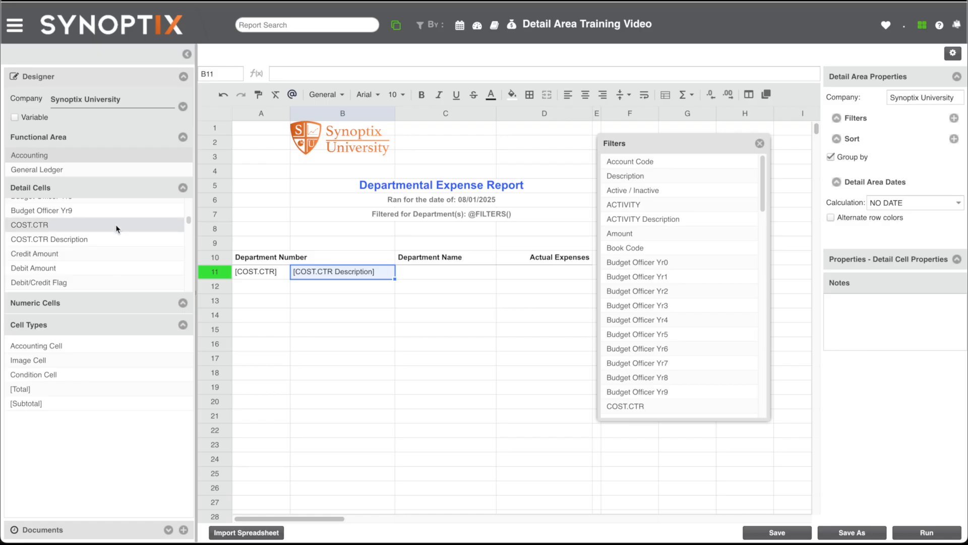
pyautogui.scroll(-15, 683, 293)
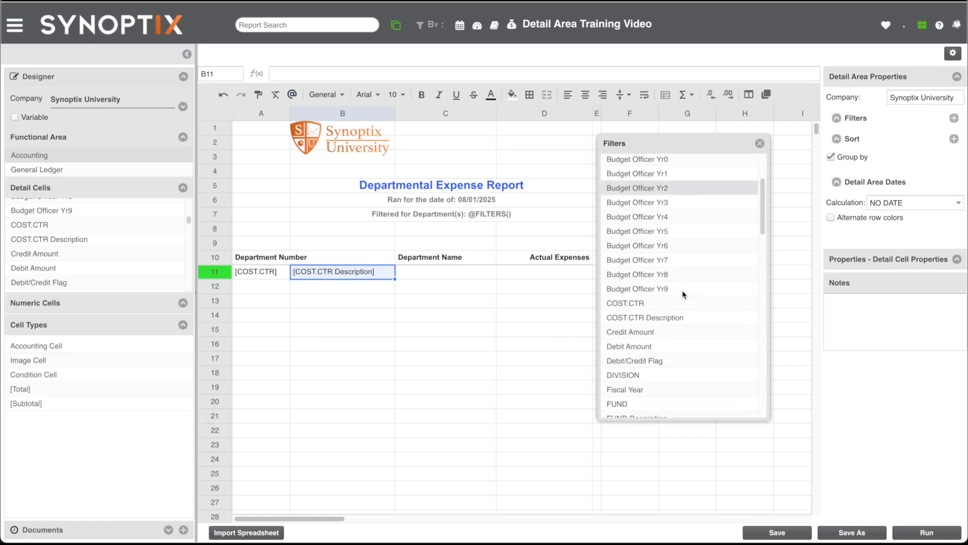
pyautogui.scroll(20, 684, 294)
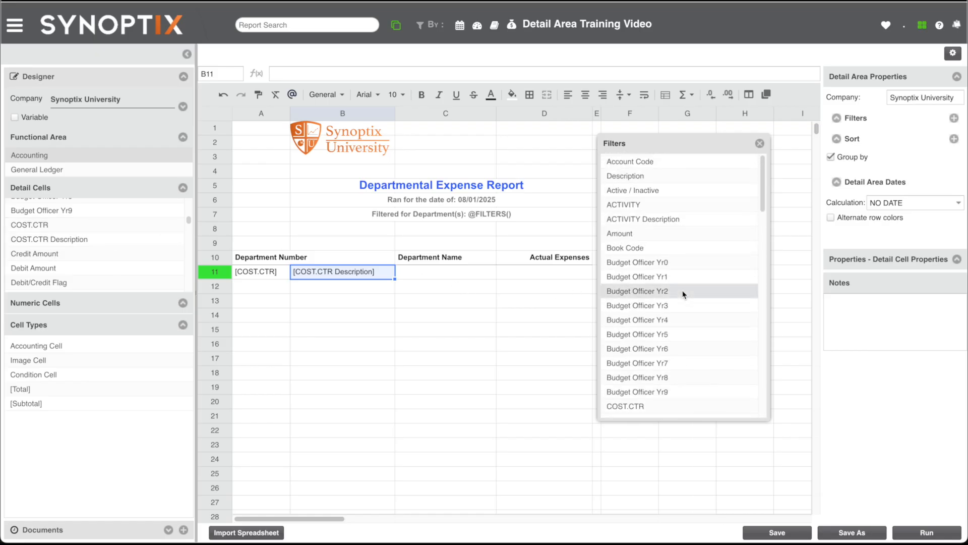
pyautogui.click(648, 164)
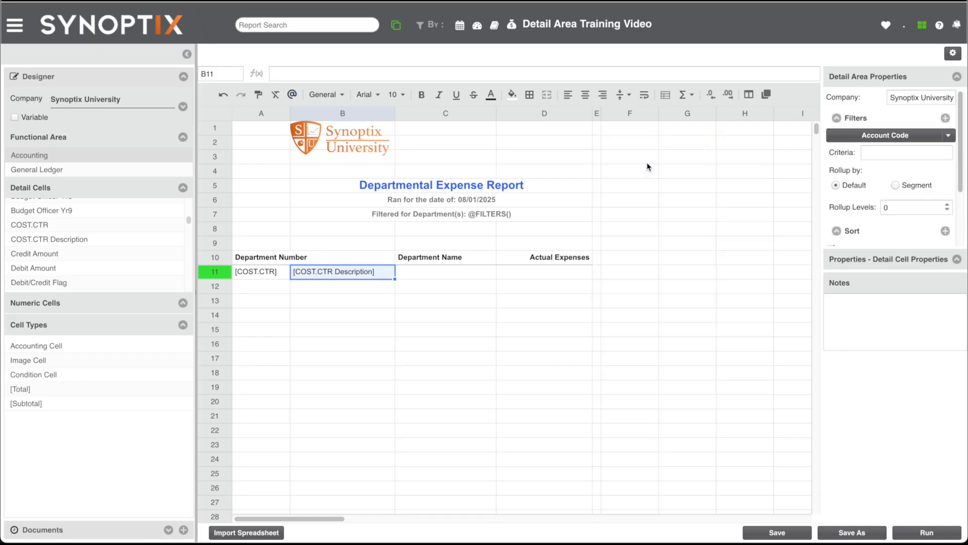
# - Enter the account mask ??-??-??????-??????-55??? as criteria for the Account Code filter
pyautogui.click(892, 156)
pyautogui.moveTo(588, 146); pyautogui.dragTo(772, 193)
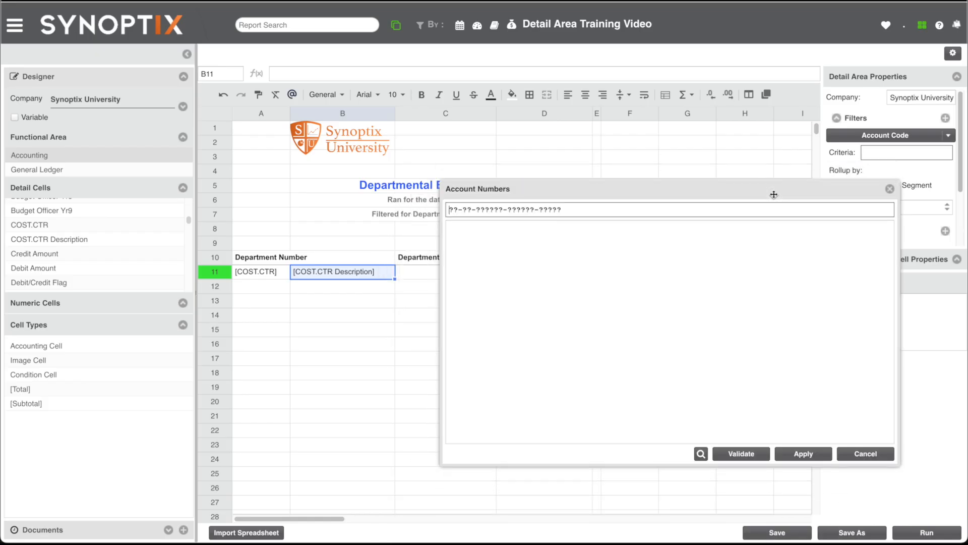
pyautogui.moveTo(447, 209); pyautogui.dragTo(579, 212)
pyautogui.click(574, 212)
pyautogui.click(453, 210)
pyautogui.write('55')
pyautogui.press('Return')
# - Validate the account mask, review the matching accounts, and apply the mask to the Account Code filter
pyautogui.click(742, 454)
pyautogui.scroll(-1, 561, 286)
pyautogui.scroll(-5, 561, 288)
pyautogui.scroll(5, 562, 288)
pyautogui.scroll(1, 505, 257)
pyautogui.click(644, 373)
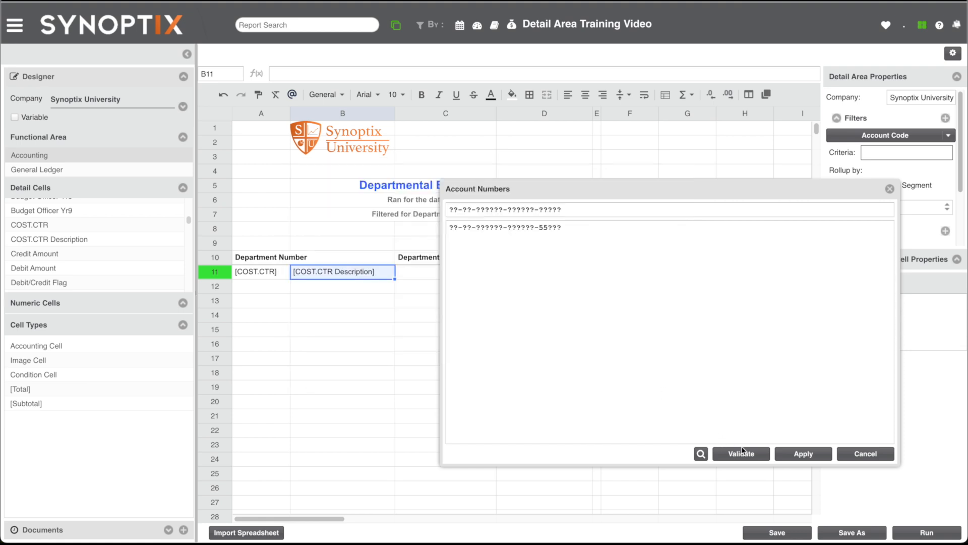
pyautogui.click(789, 455)
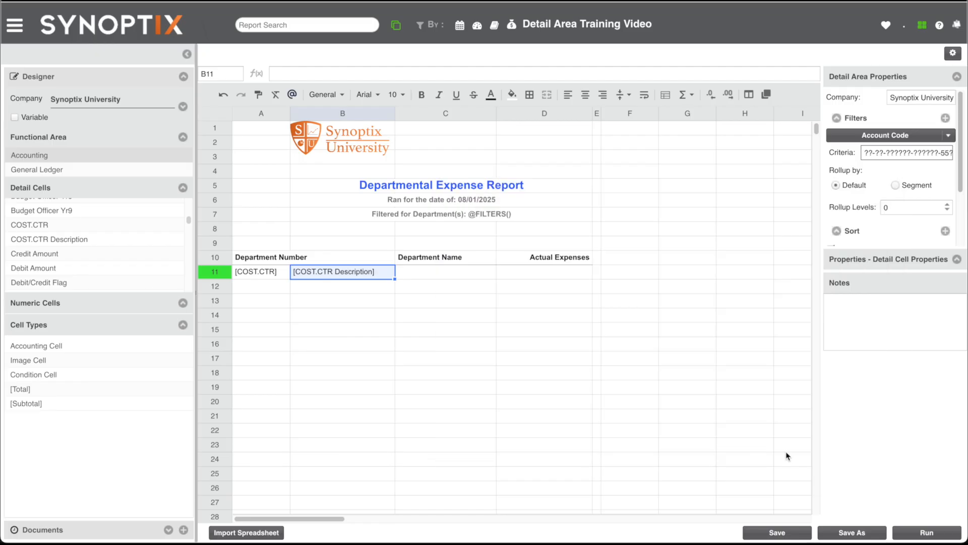
# - Turn on alternate row colors for the detail area and save the report
pyautogui.click(776, 535)
pyautogui.scroll(-3, 864, 189)
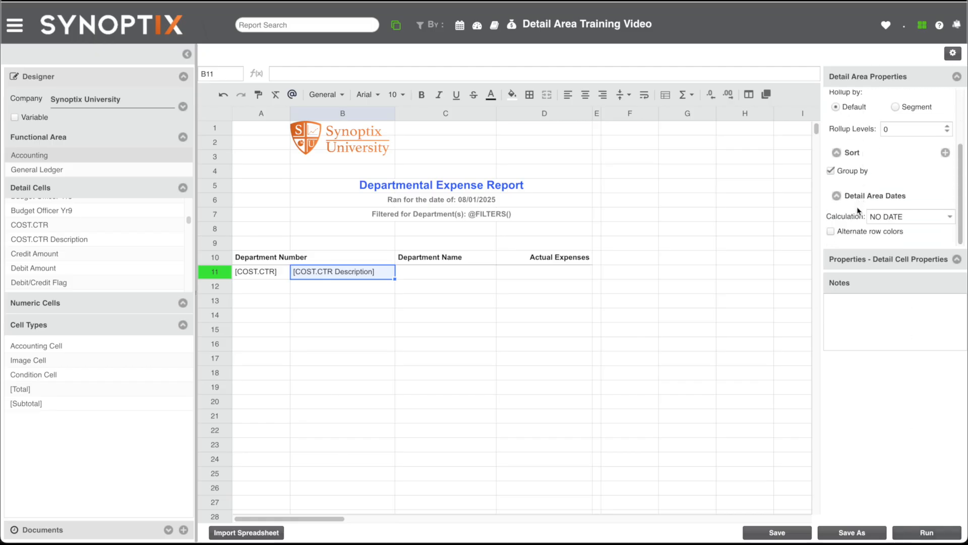
pyautogui.click(832, 232)
pyautogui.click(788, 532)
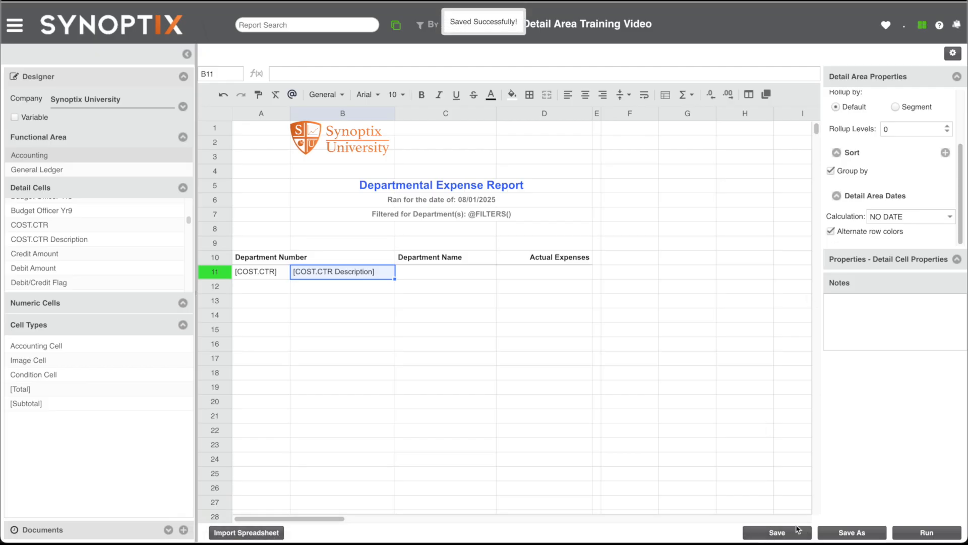
# - Run the report for the date 05-31-2009 and collapse the filter panel to view the output
pyautogui.click(908, 534)
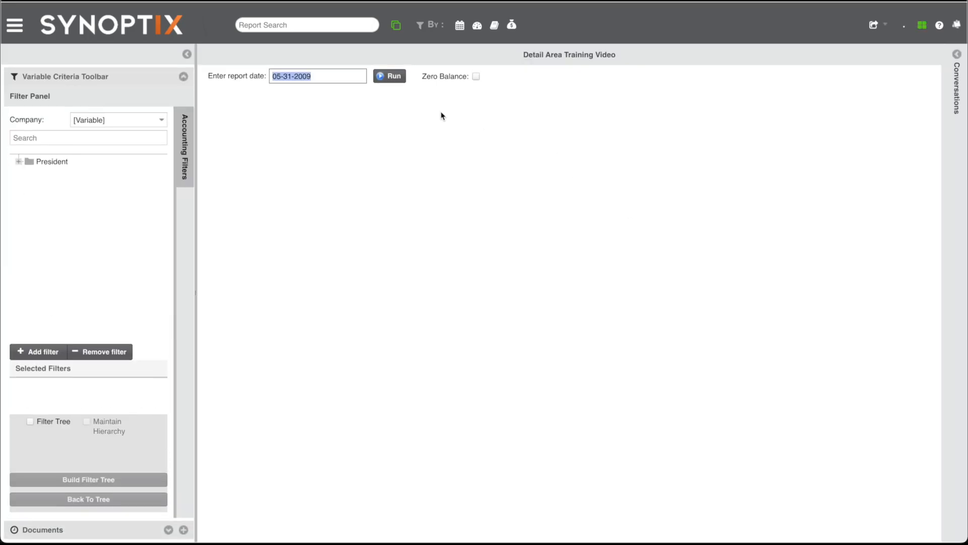
pyautogui.click(394, 77)
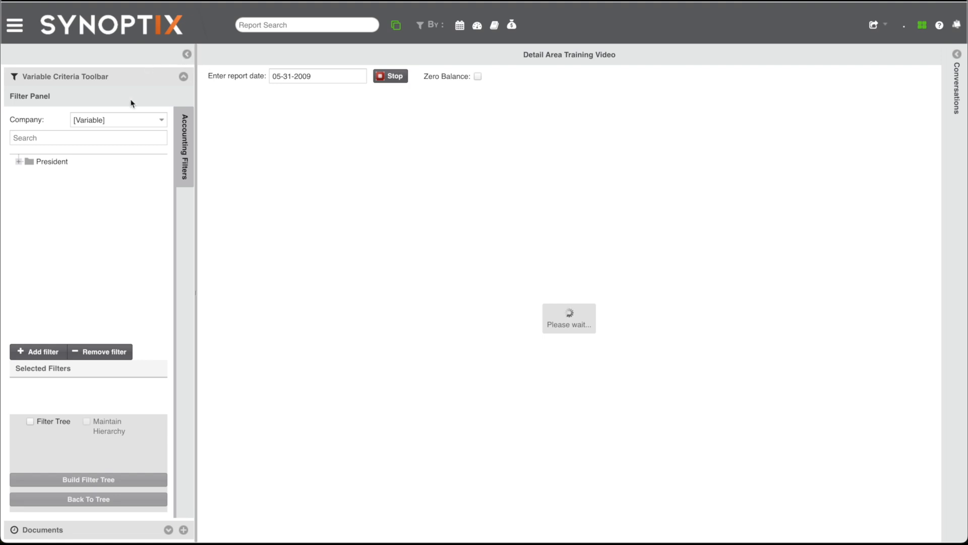
pyautogui.click(187, 54)
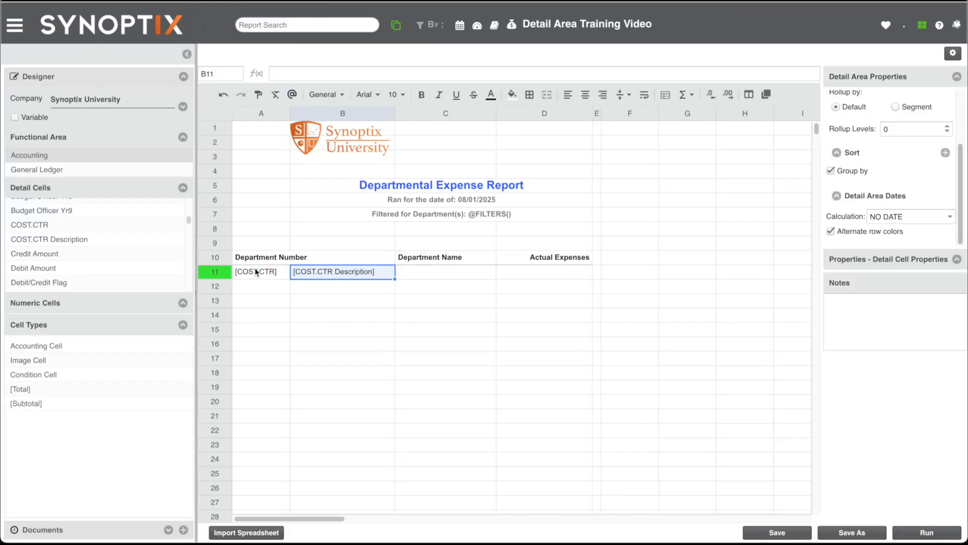
# - Left-align the COST.CTR cell in A11 and right-align the COST.CTR Description cell in B11
pyautogui.click(257, 274)
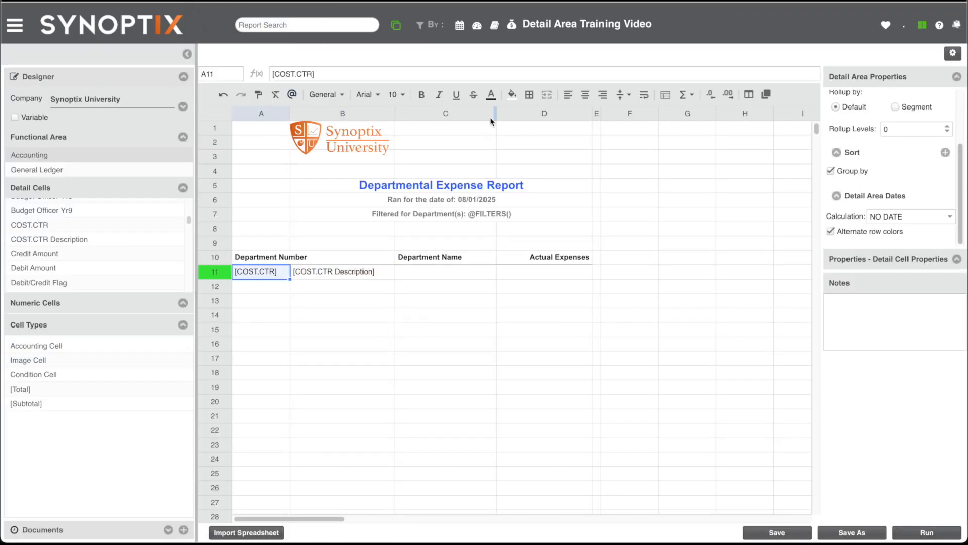
pyautogui.click(568, 95)
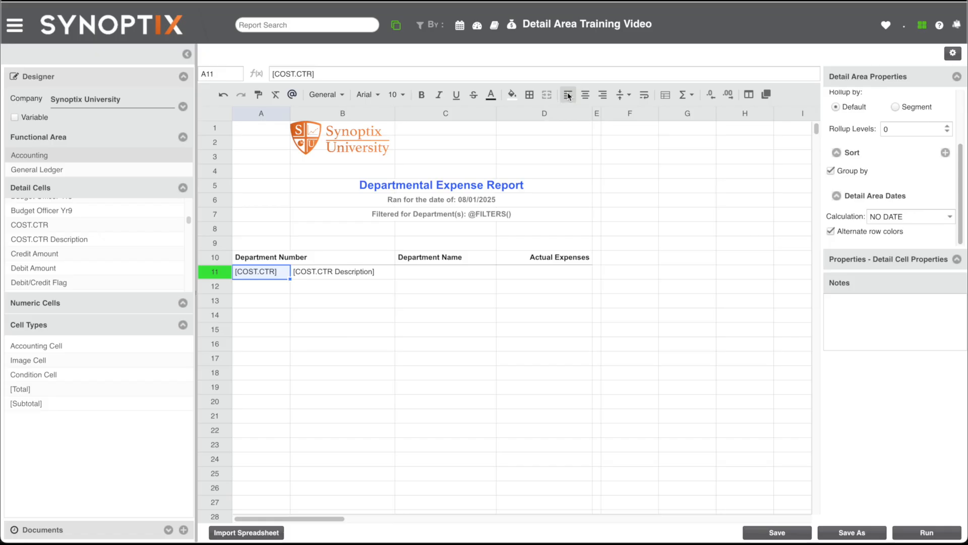
pyautogui.click(370, 275)
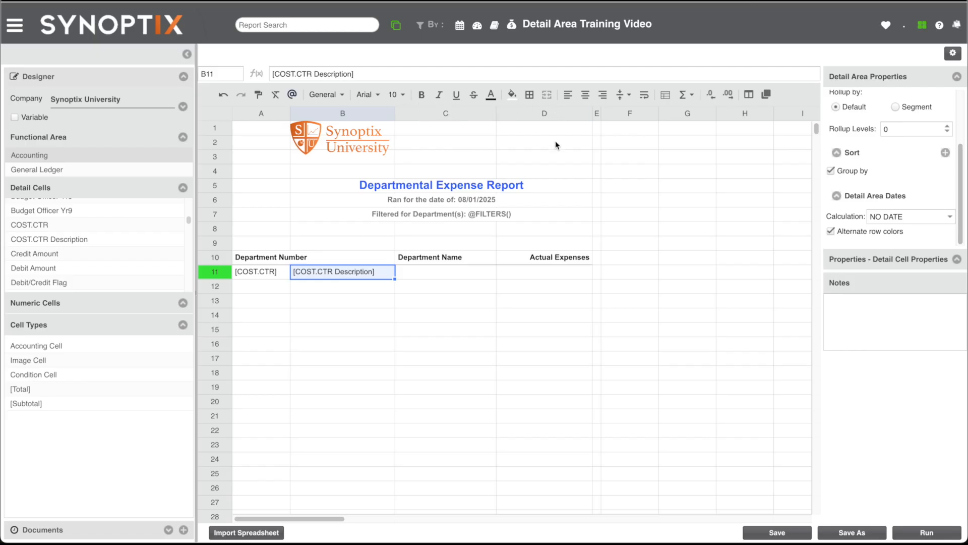
pyautogui.click(598, 96)
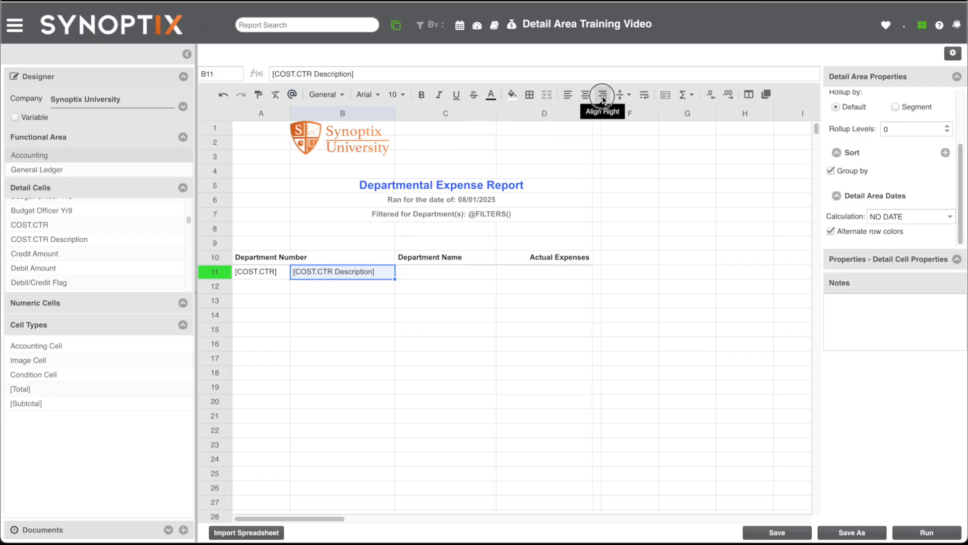
# - Center the "Department Name" column header in C10
pyautogui.click(457, 258)
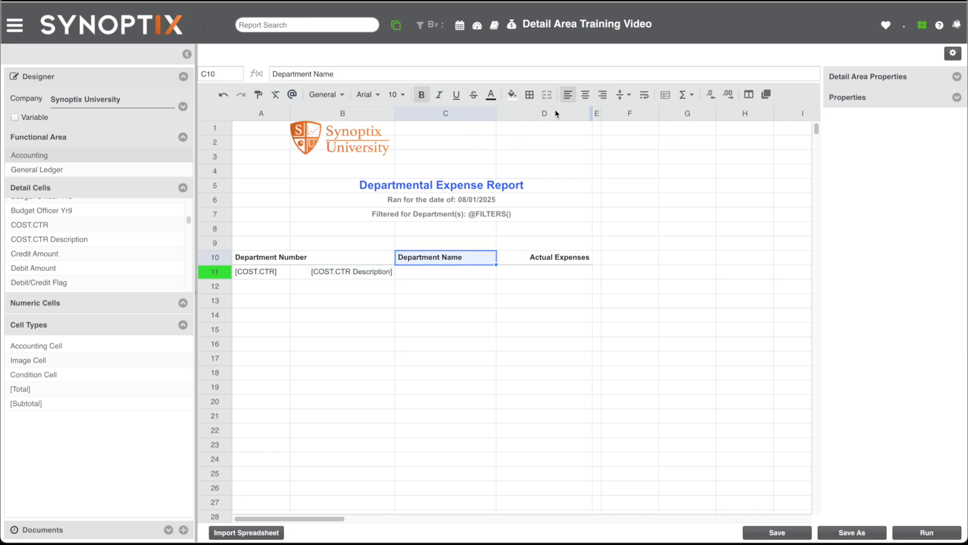
pyautogui.click(586, 101)
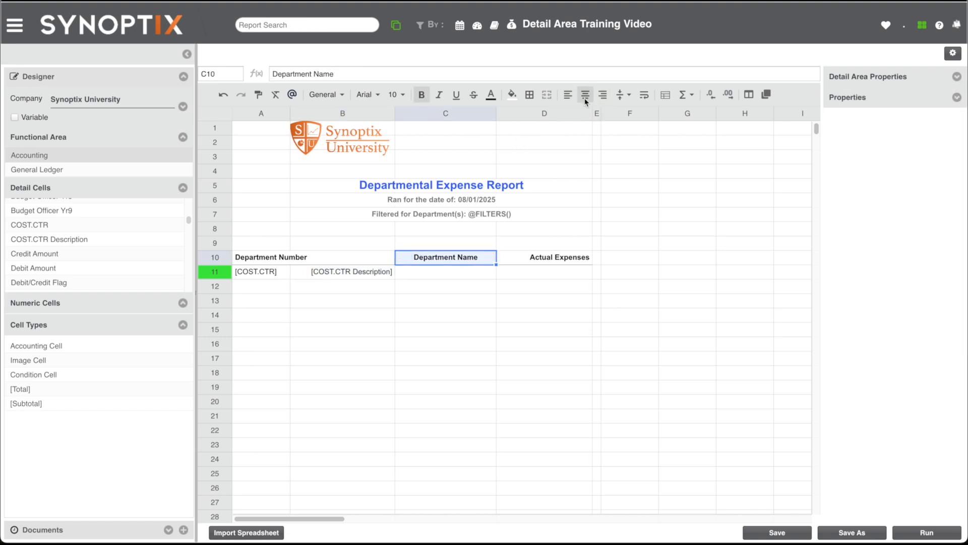
# - Save the report layout and rerun the report for the date 05-31-2009
pyautogui.click(763, 537)
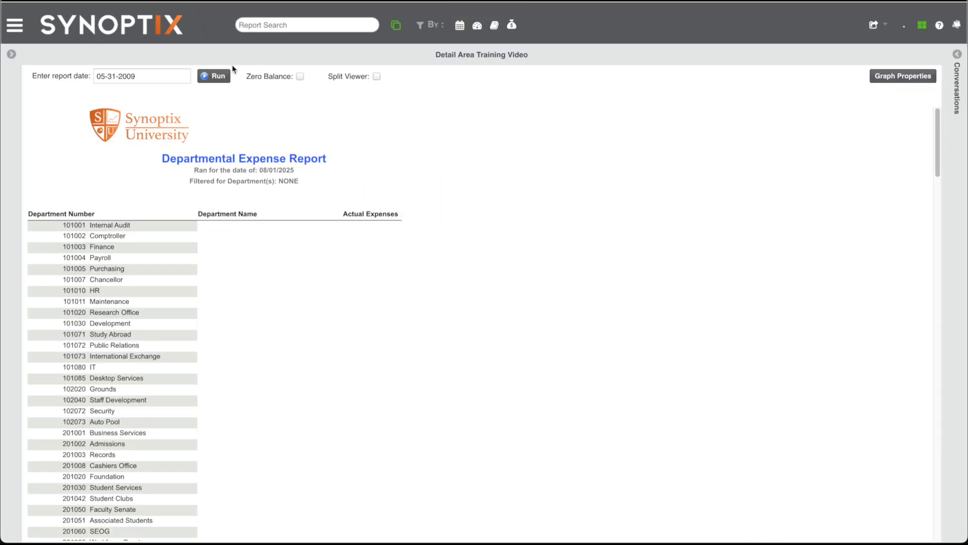
pyautogui.click(221, 77)
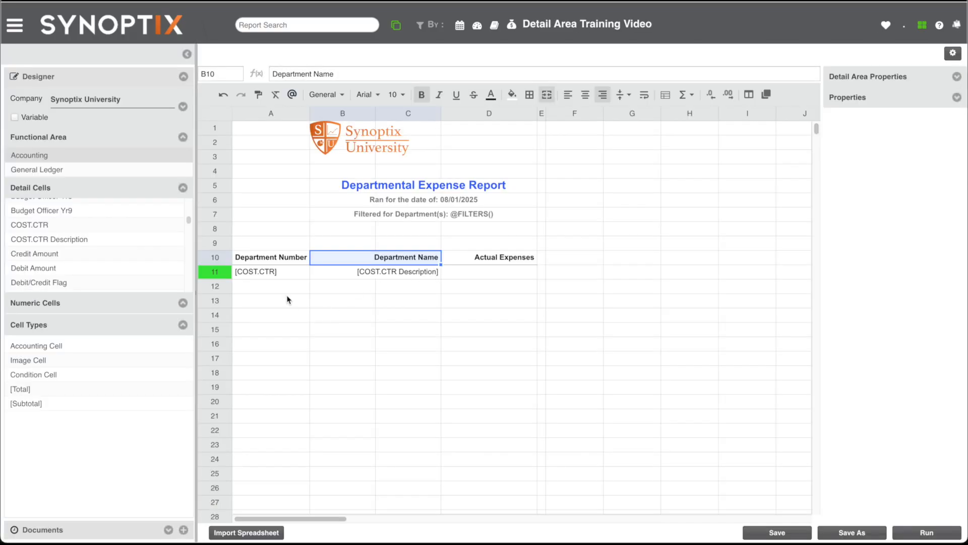
# - Review the detail area properties for cells A11 and B11 and the list of available filters
pyautogui.click(290, 272)
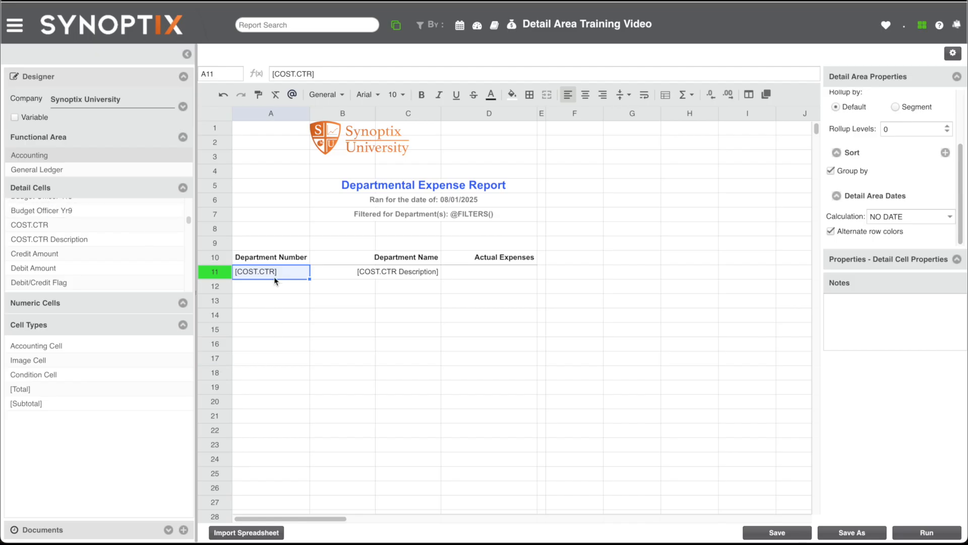
pyautogui.click(374, 277)
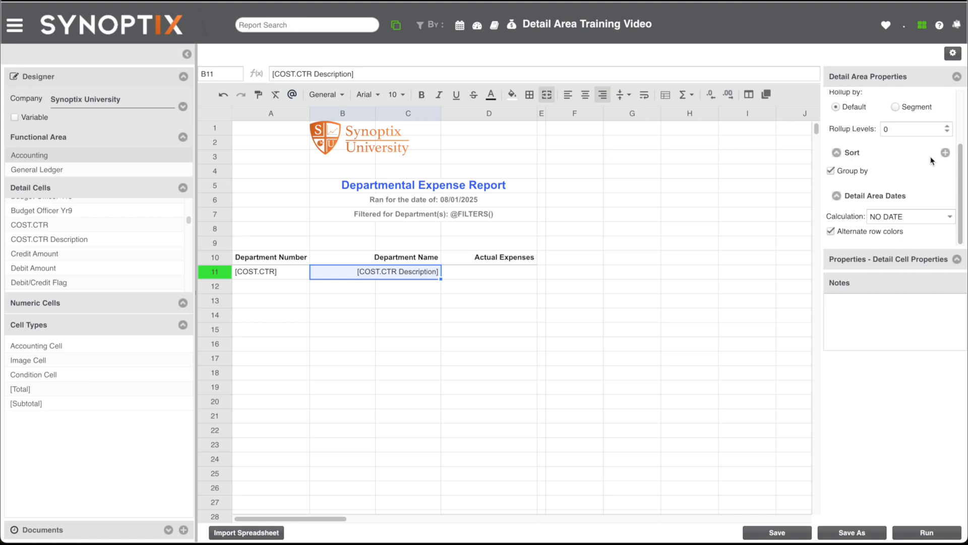
pyautogui.scroll(3, 932, 161)
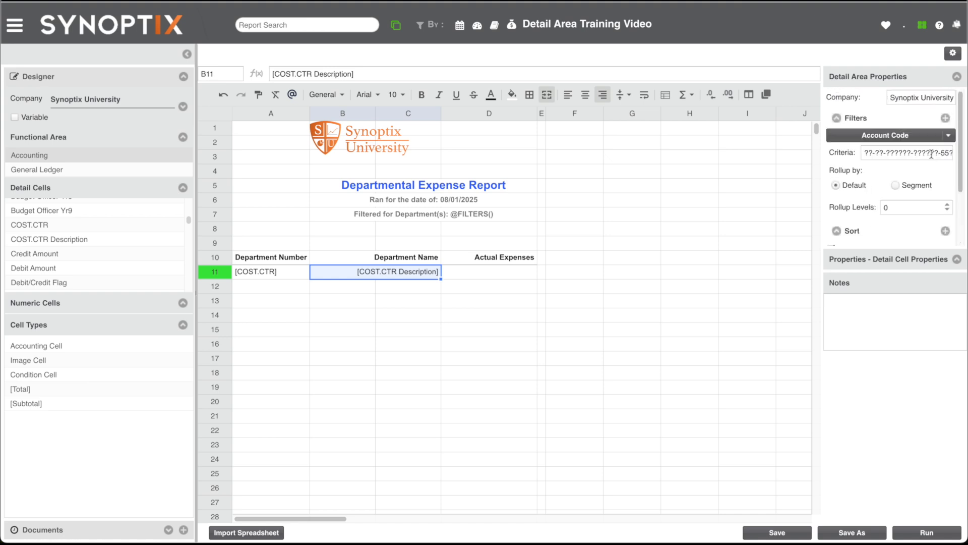
pyautogui.click(946, 118)
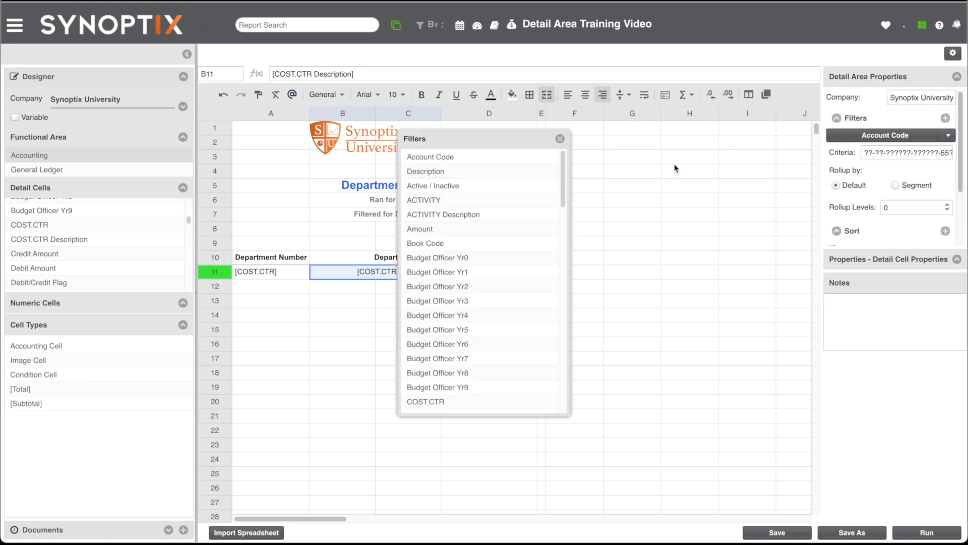
pyautogui.click(560, 139)
# - Validate the detail area's Account Code criteria ??-??-??????-??????-55??? against the account list and apply it
pyautogui.click(871, 153)
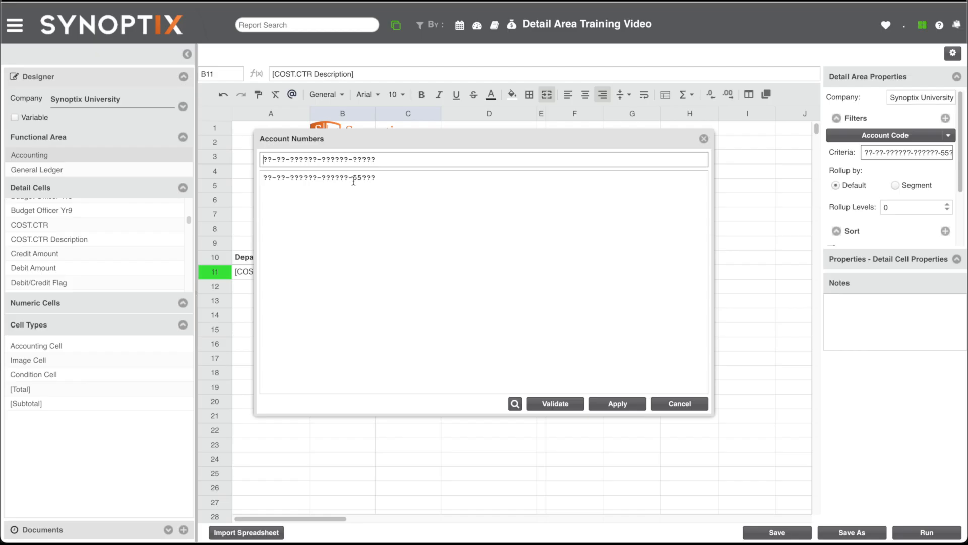
pyautogui.click(547, 404)
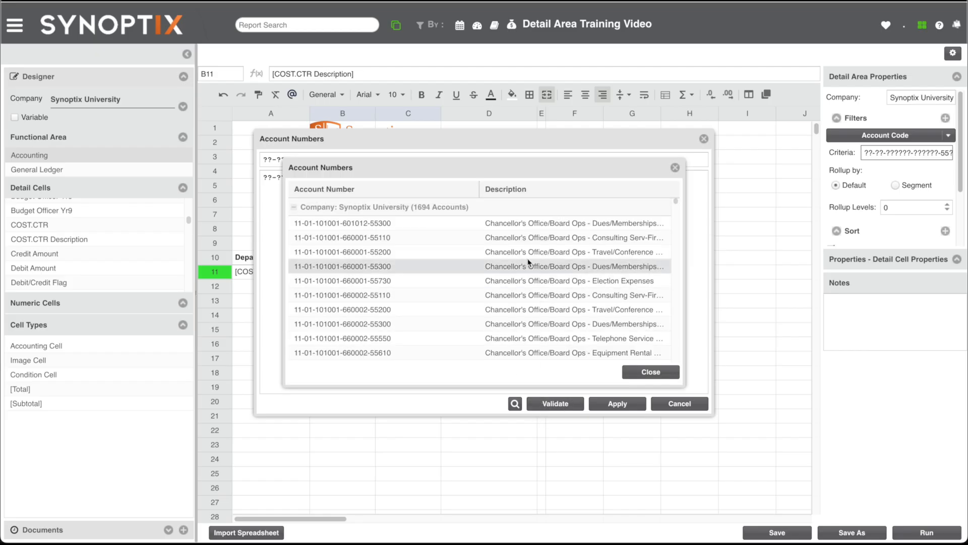
pyautogui.click(649, 372)
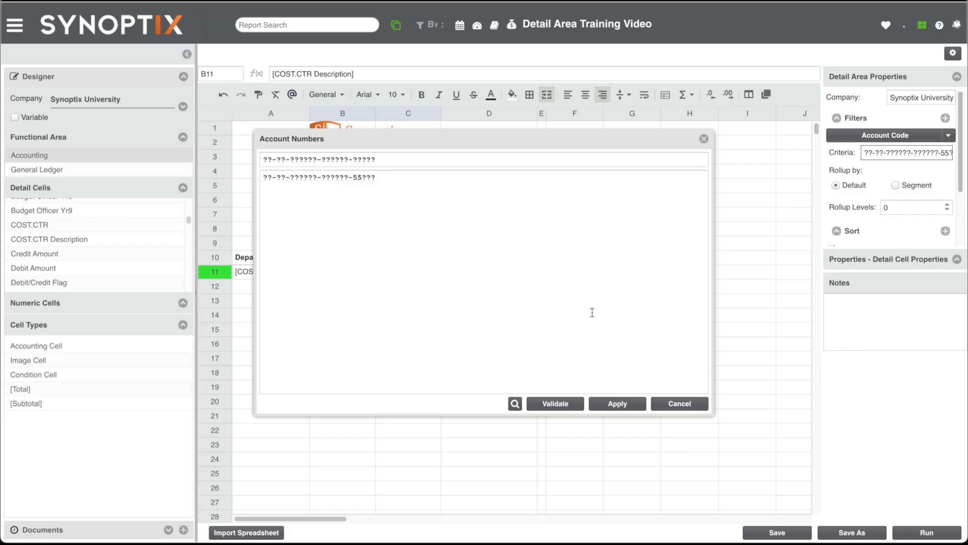
pyautogui.click(617, 404)
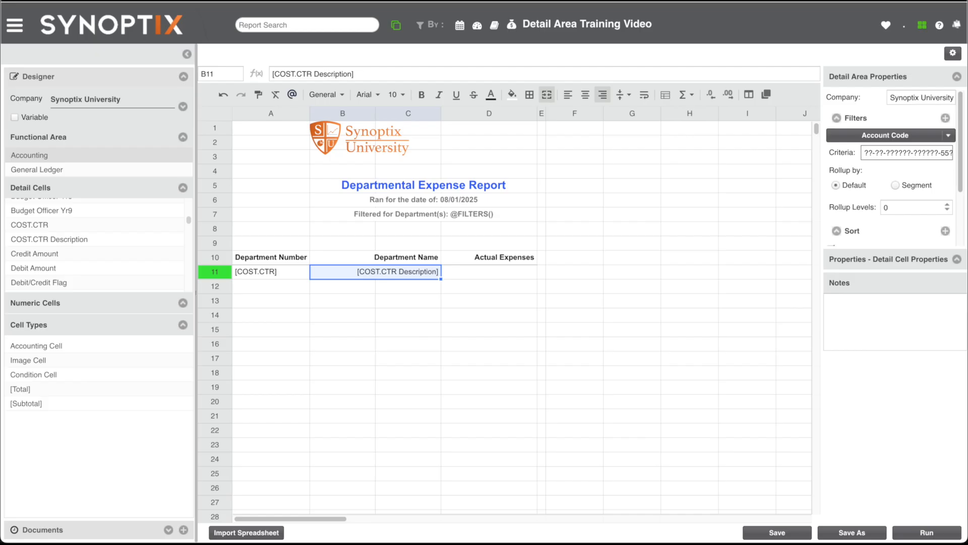
# - Run the report for 05-31-2009, look through the department numbers and names in the output, and return to the designer
pyautogui.click(910, 534)
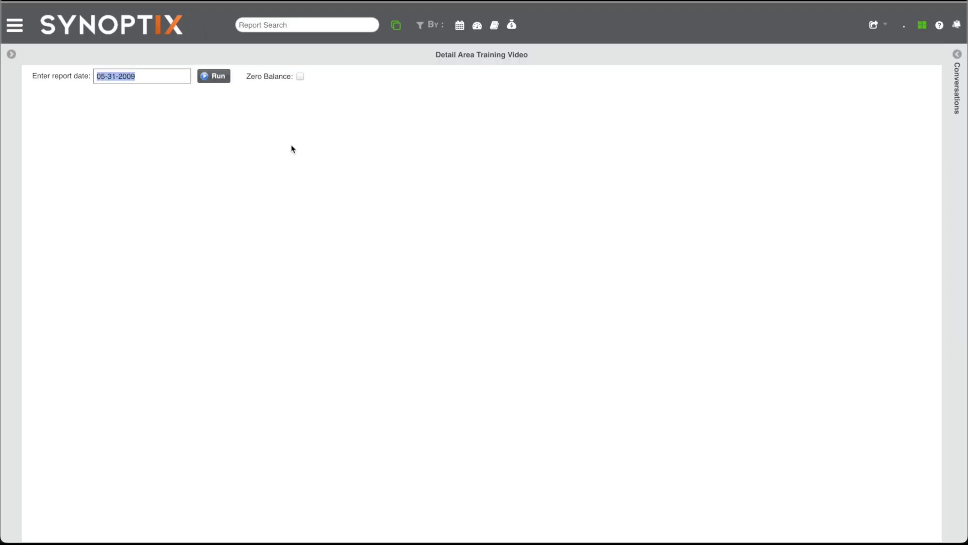
pyautogui.click(217, 80)
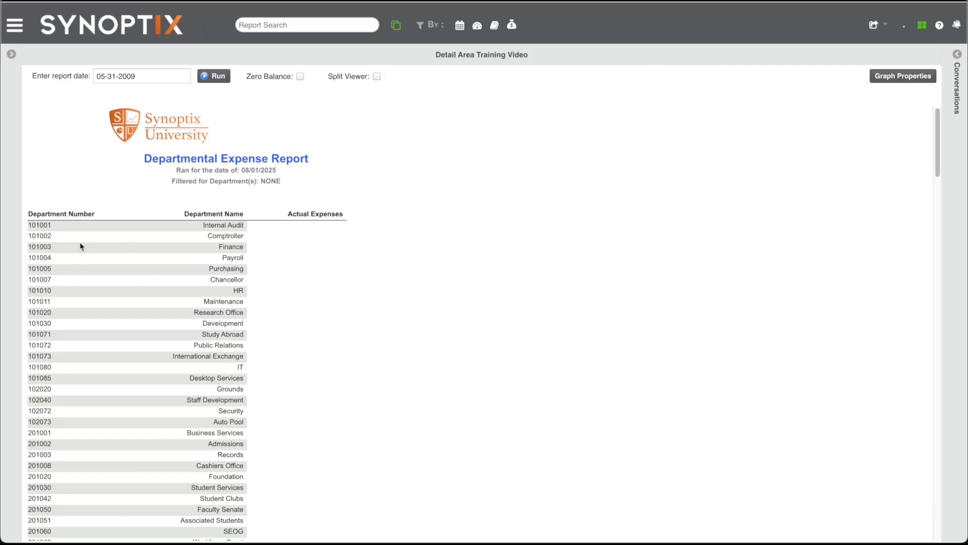
pyautogui.scroll(-1, 300, 281)
pyautogui.scroll(-15, 300, 281)
pyautogui.scroll(-20, 300, 281)
pyautogui.scroll(20, 303, 279)
pyautogui.click(257, 0)
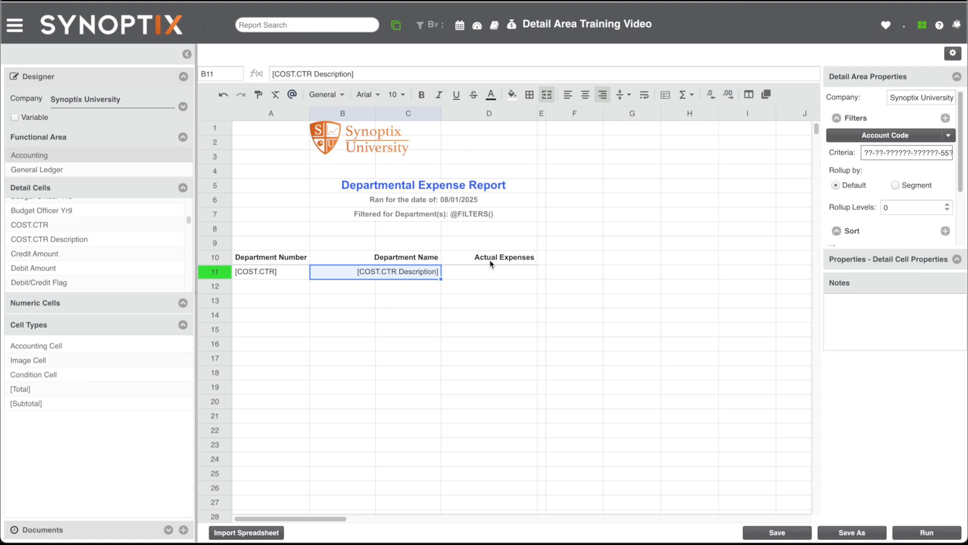
# - Insert the OBJECT detail cell in B12, below the department row
pyautogui.click(319, 287)
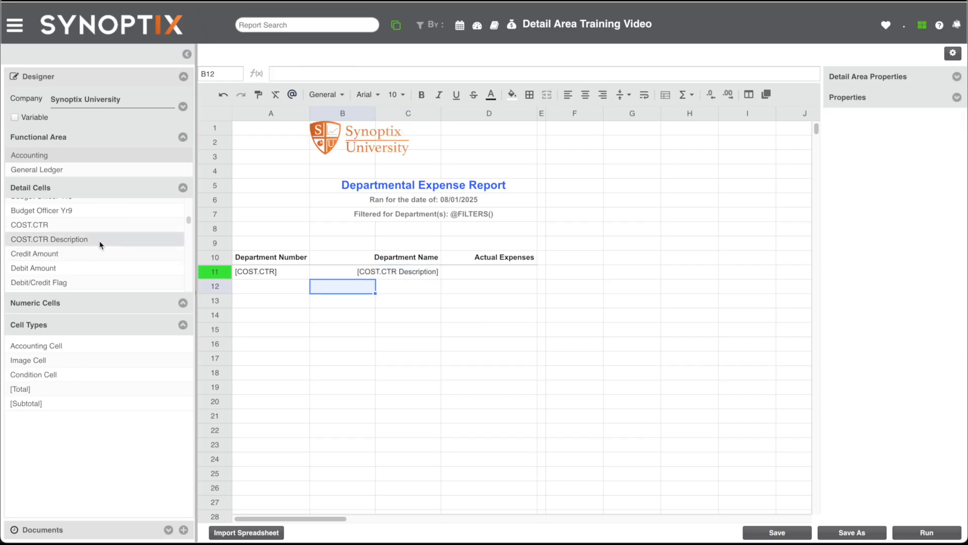
pyautogui.scroll(-8, 100, 244)
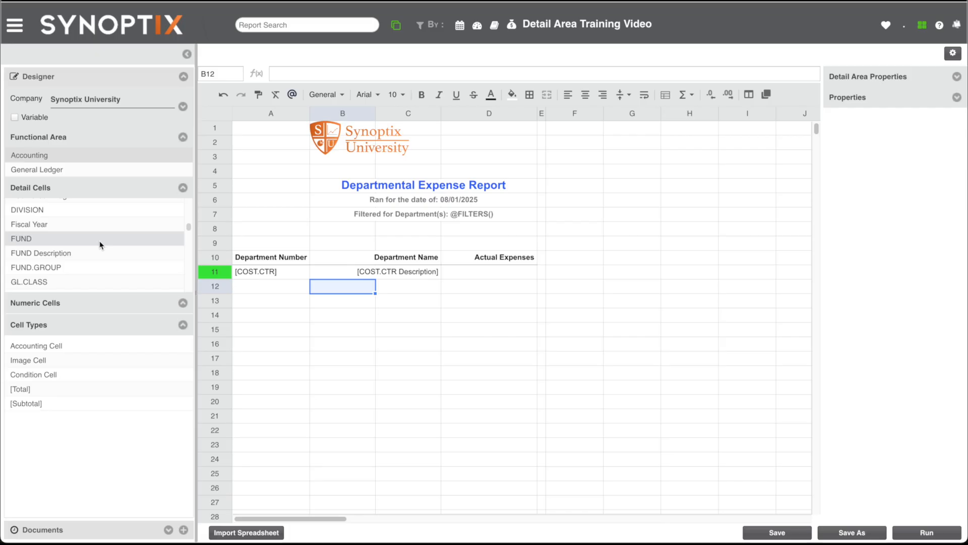
pyautogui.scroll(-5, 100, 245)
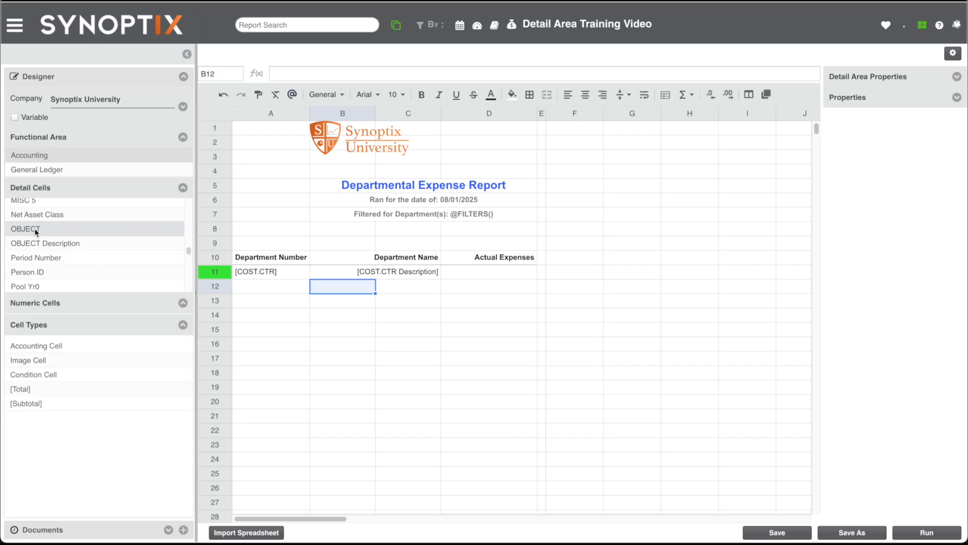
pyautogui.doubleClick(36, 232)
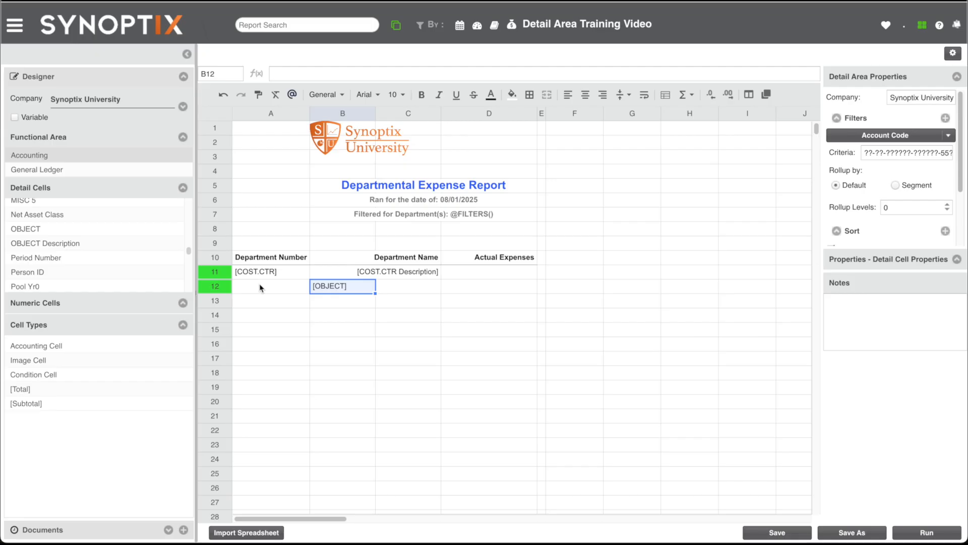
# - Insert the OBJECT Description detail cell in C12 and widen column C to fit its text
pyautogui.click(402, 292)
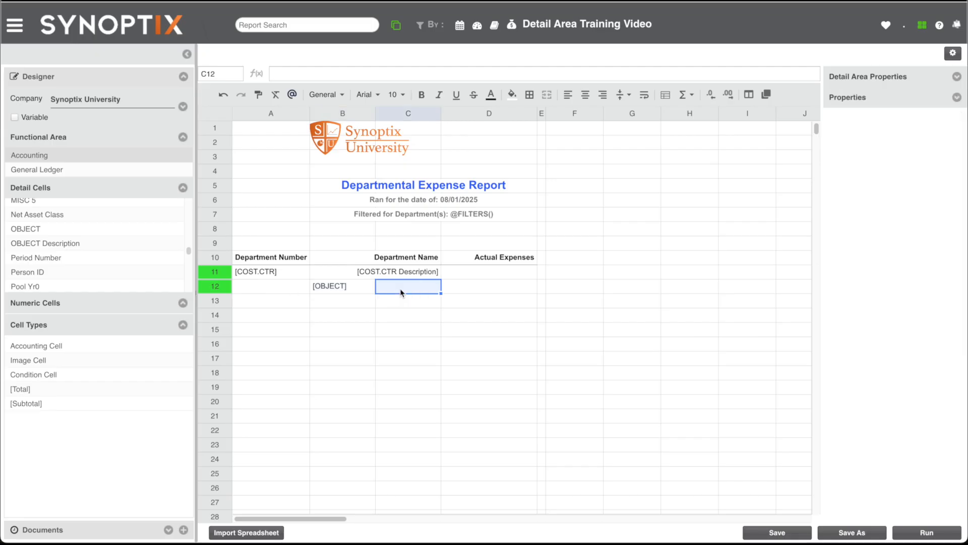
pyautogui.doubleClick(101, 244)
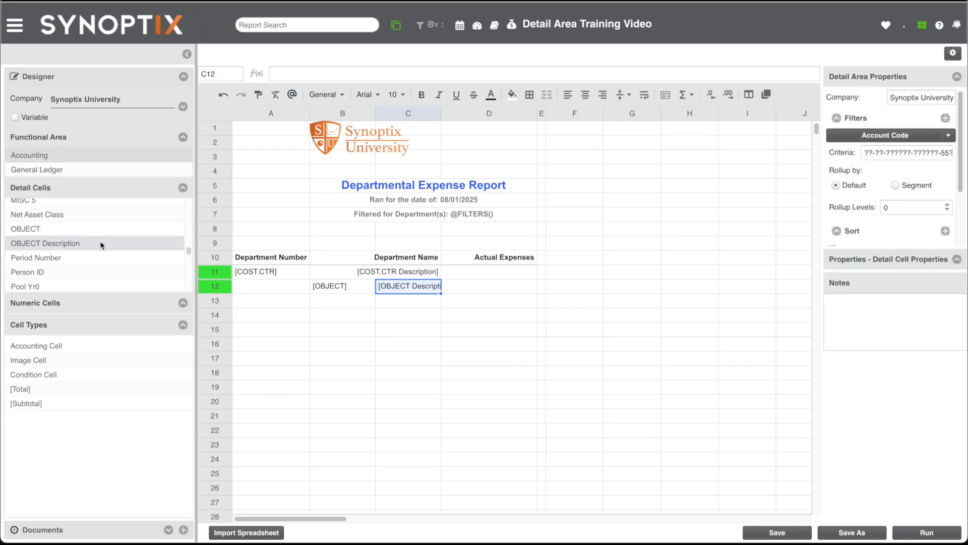
pyautogui.moveTo(442, 114); pyautogui.dragTo(468, 114)
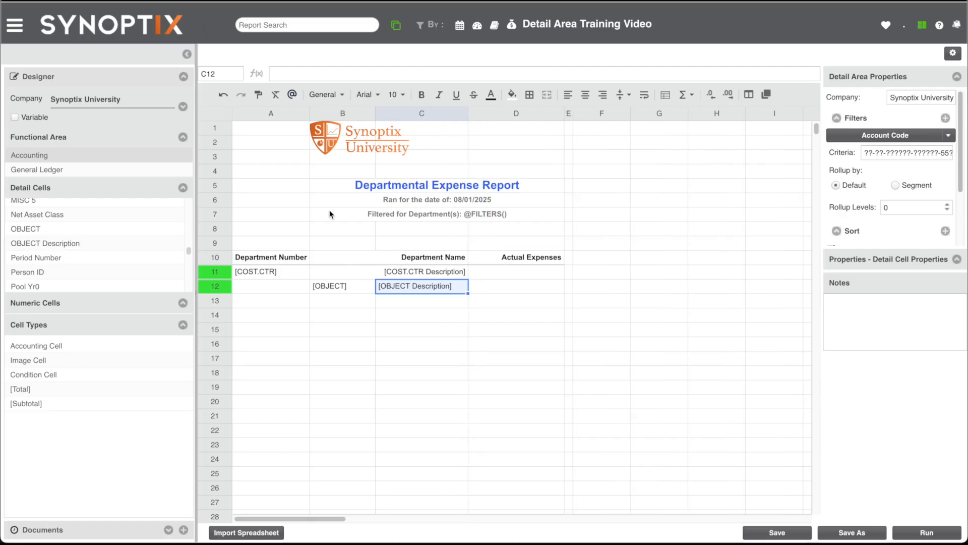
# - Make the department row cells A11:C11 bold with blue text
pyautogui.moveTo(278, 273); pyautogui.dragTo(359, 274)
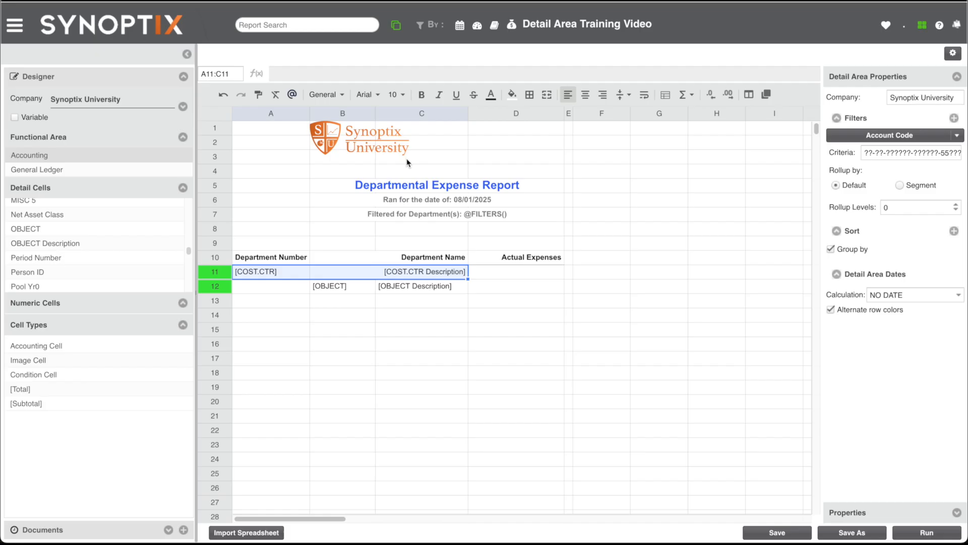
pyautogui.click(420, 97)
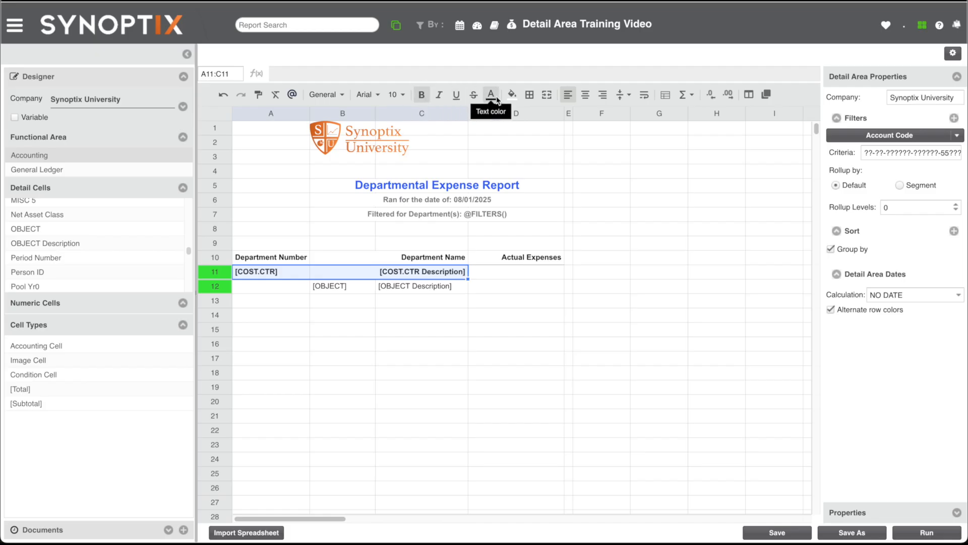
pyautogui.click(492, 97)
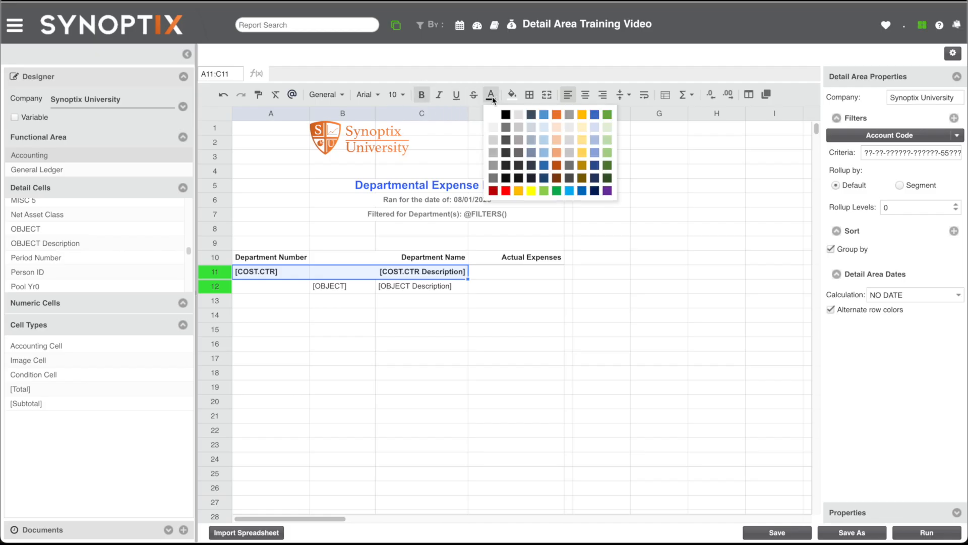
pyautogui.click(543, 115)
# - Make the OBJECT and OBJECT Description cells in B12:C12 bold
pyautogui.click(345, 286)
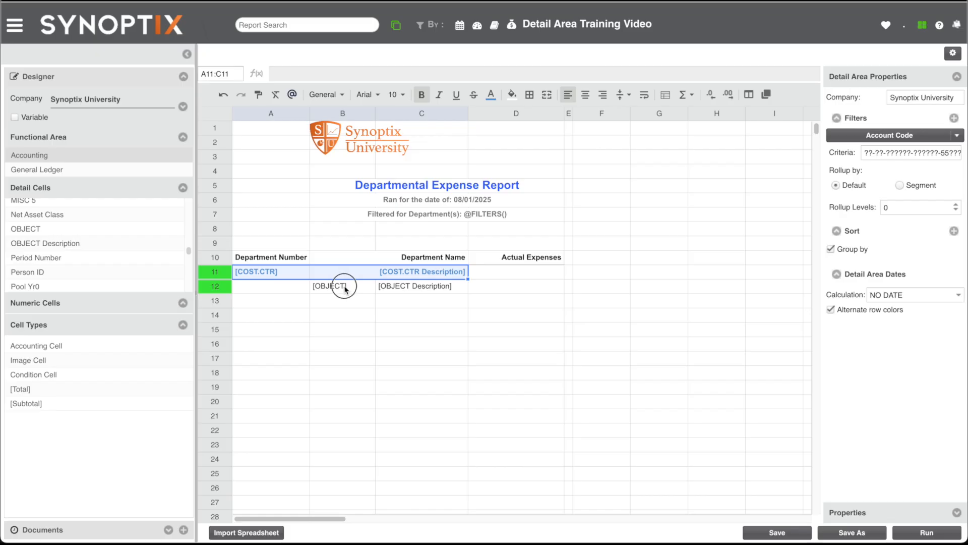
pyautogui.keyDown('shift'); pyautogui.click(387, 290); pyautogui.keyUp('shift')
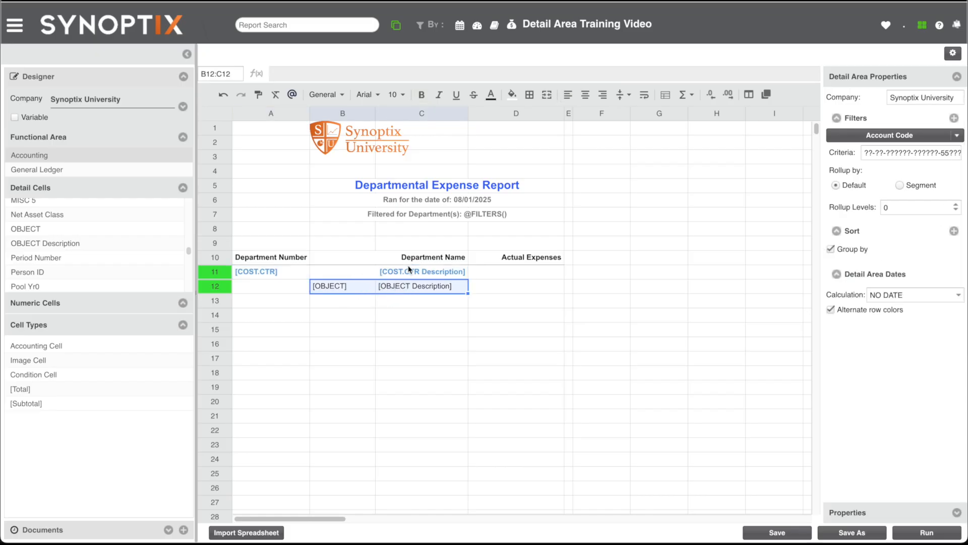
pyautogui.click(422, 95)
pyautogui.click(515, 290)
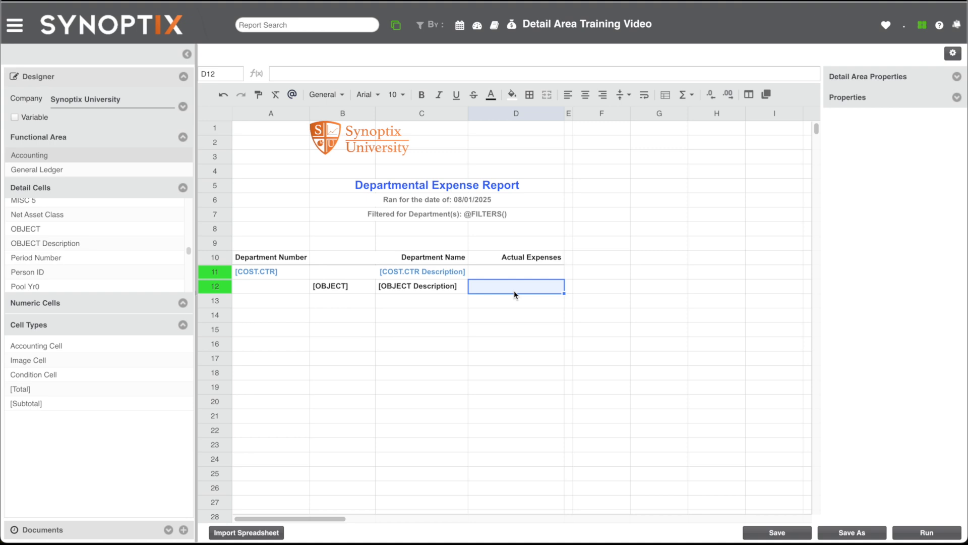
# - Save the report with the new object row and rerun it for 05-31-2009
pyautogui.click(766, 534)
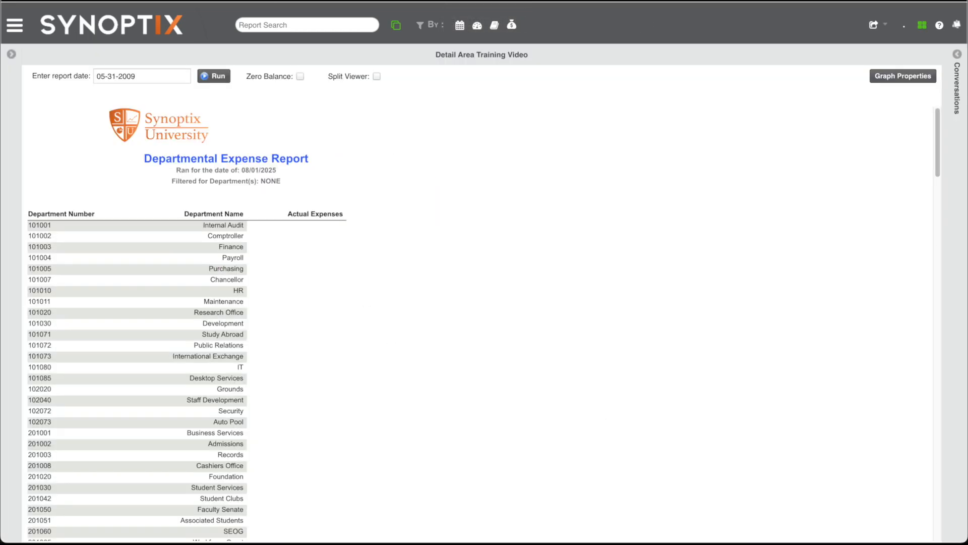
pyautogui.click(215, 77)
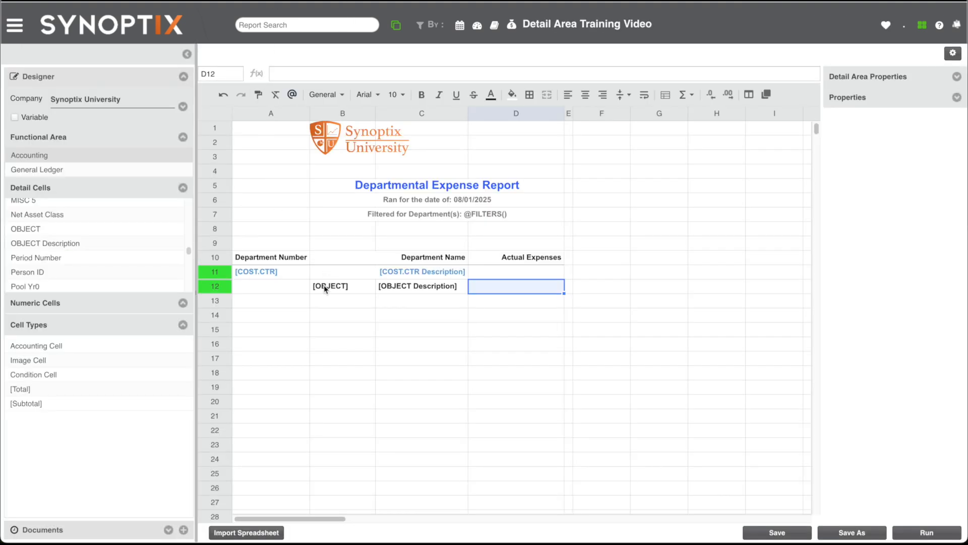
# - Left-align the OBJECT cell in B12, then save and rerun the report for 05-31-2009
pyautogui.click(325, 285)
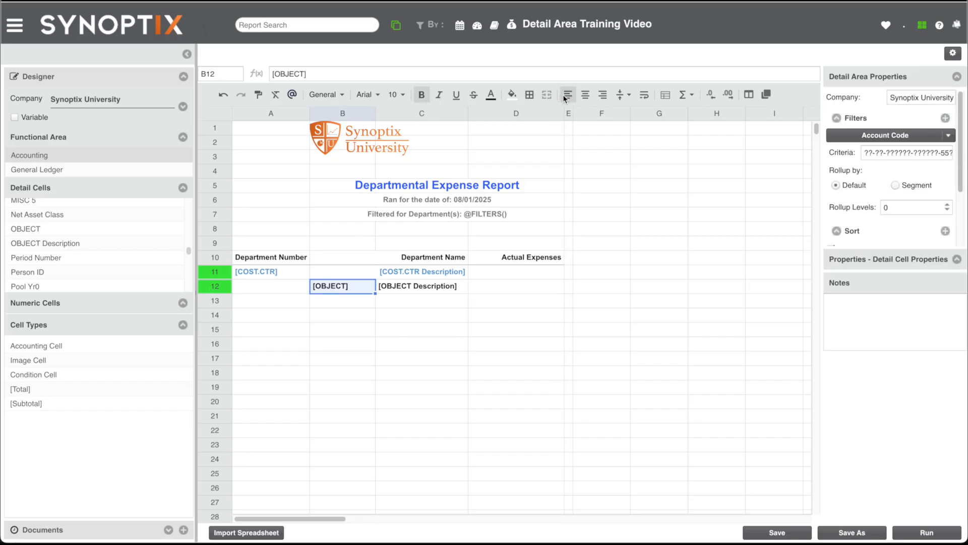
pyautogui.click(774, 531)
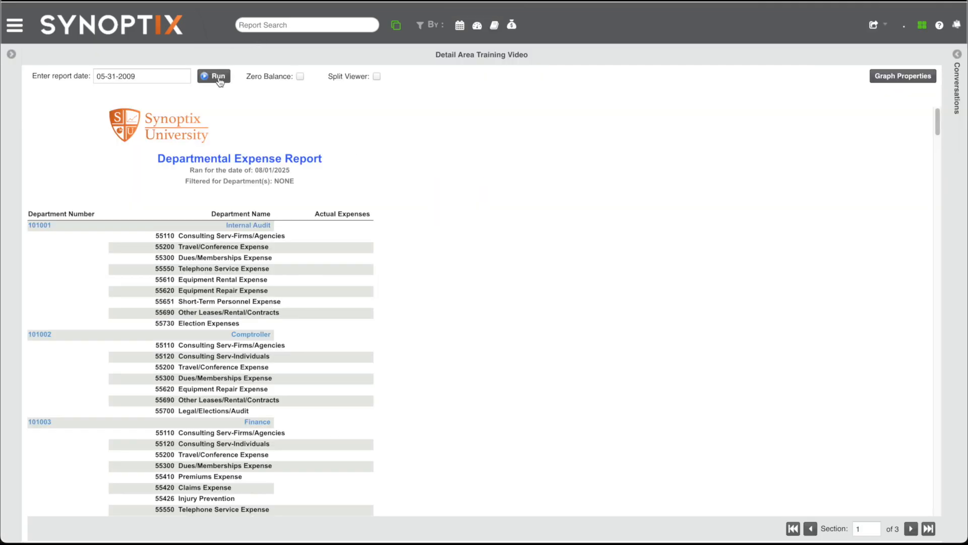
pyautogui.click(218, 78)
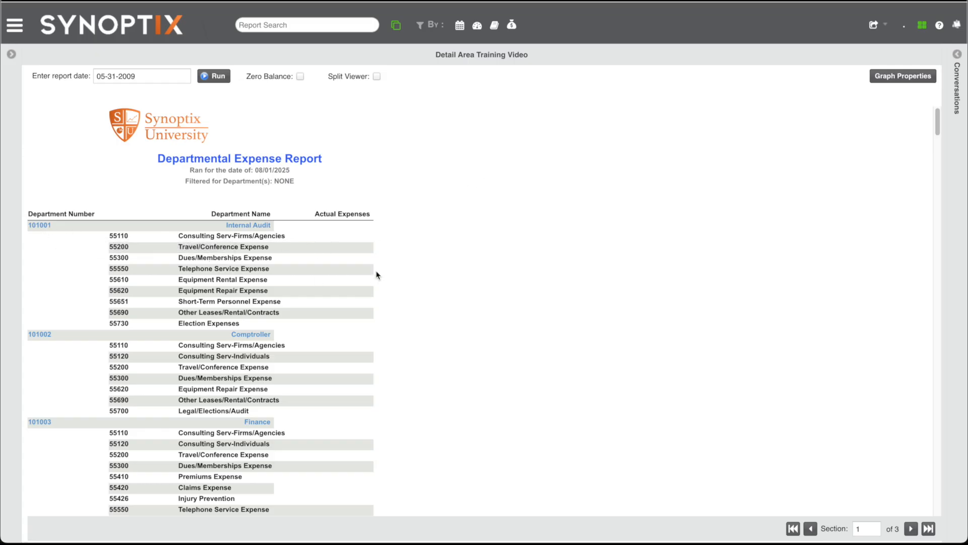
# - Examine the object numbers and descriptions listed beneath each department in the report output
pyautogui.scroll(-5, 421, 285)
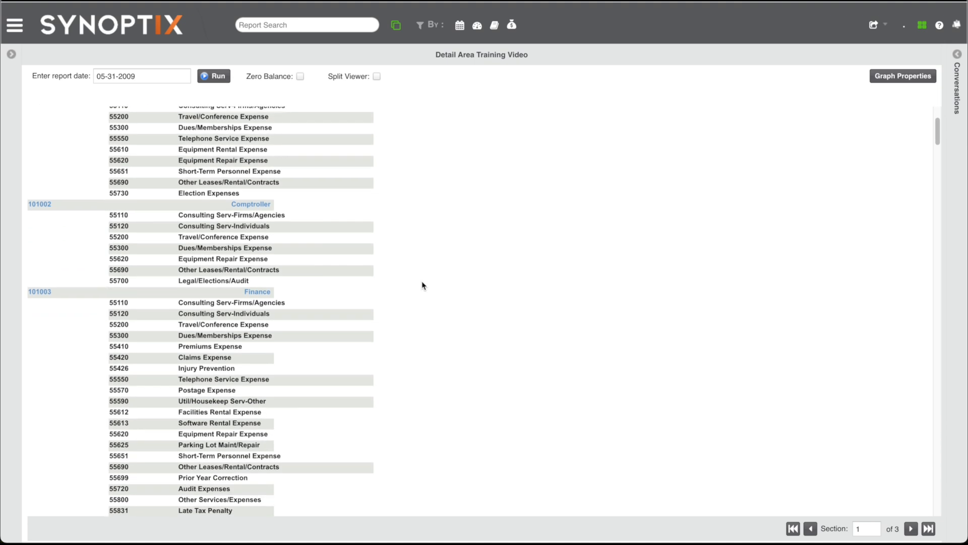
pyautogui.scroll(-10, 421, 286)
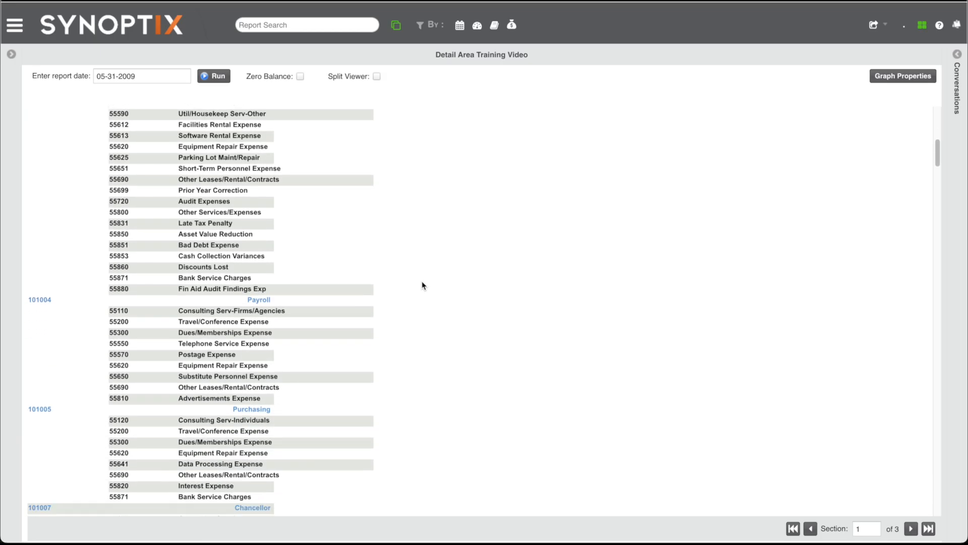
pyautogui.scroll(-12, 421, 286)
pyautogui.scroll(-9, 422, 286)
pyautogui.scroll(-12, 422, 286)
pyautogui.scroll(-6, 423, 286)
pyautogui.scroll(-5, 422, 285)
pyautogui.scroll(-13, 422, 285)
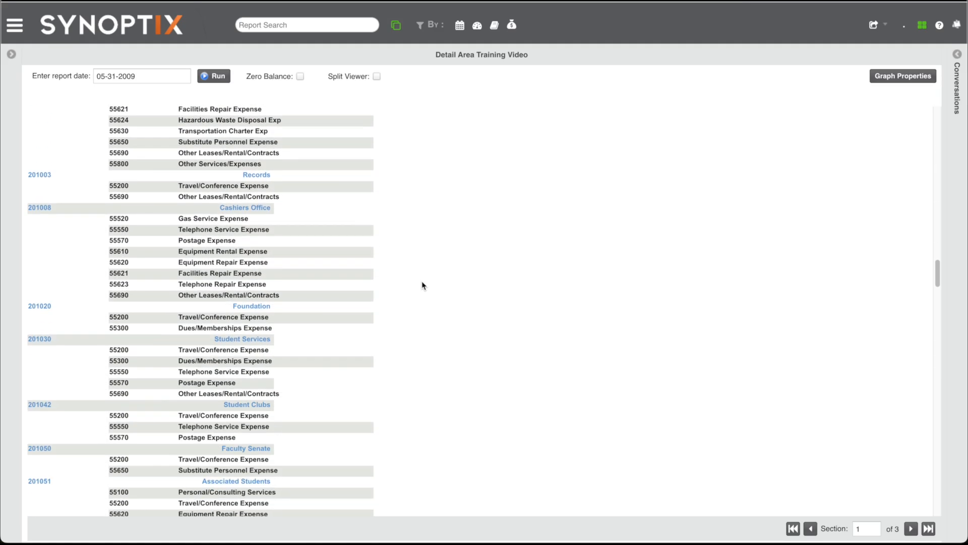
pyautogui.scroll(-5, 422, 285)
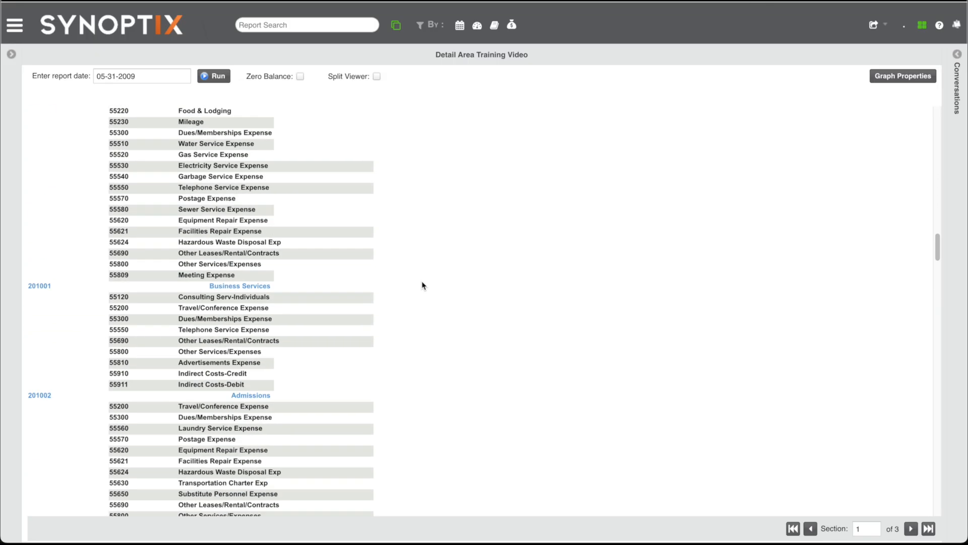
# - Insert an Accounting Cell in D12 of the object row and format its amount with no decimal places
pyautogui.scroll(20, 422, 286)
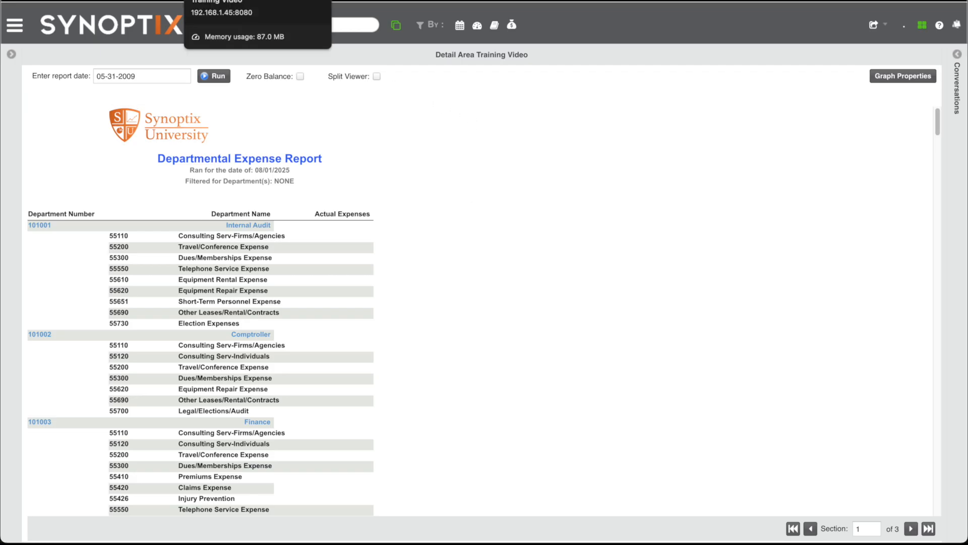
pyautogui.click(247, 1)
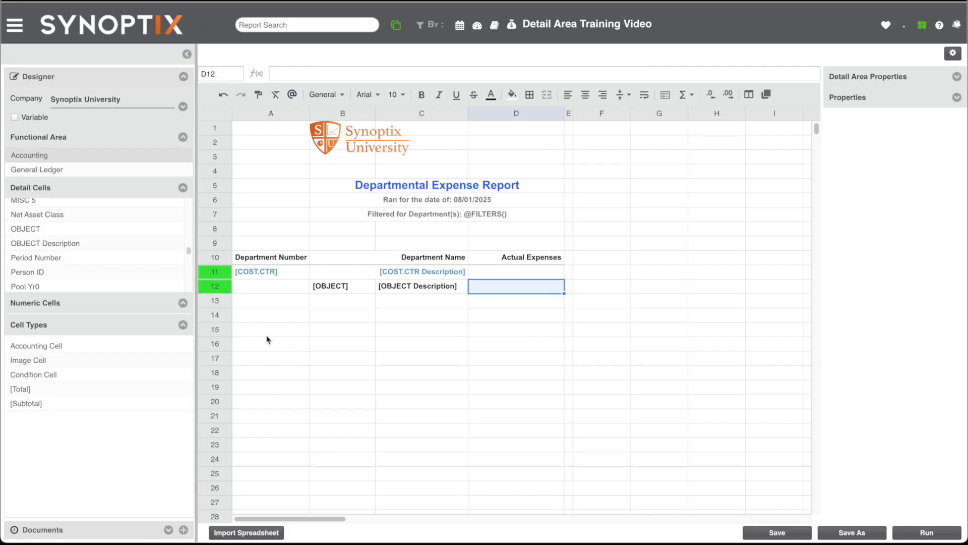
pyautogui.doubleClick(35, 347)
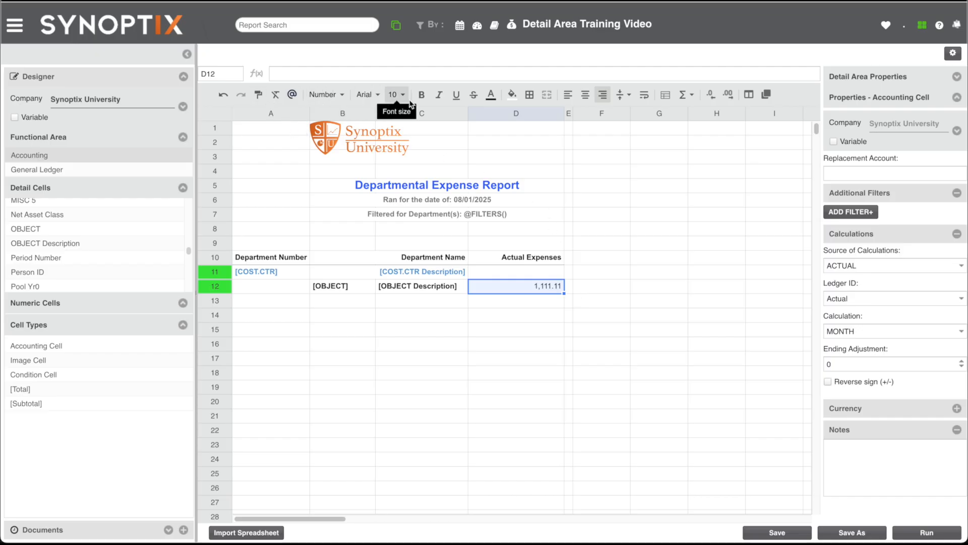
pyautogui.click(710, 96)
pyautogui.click(710, 96)
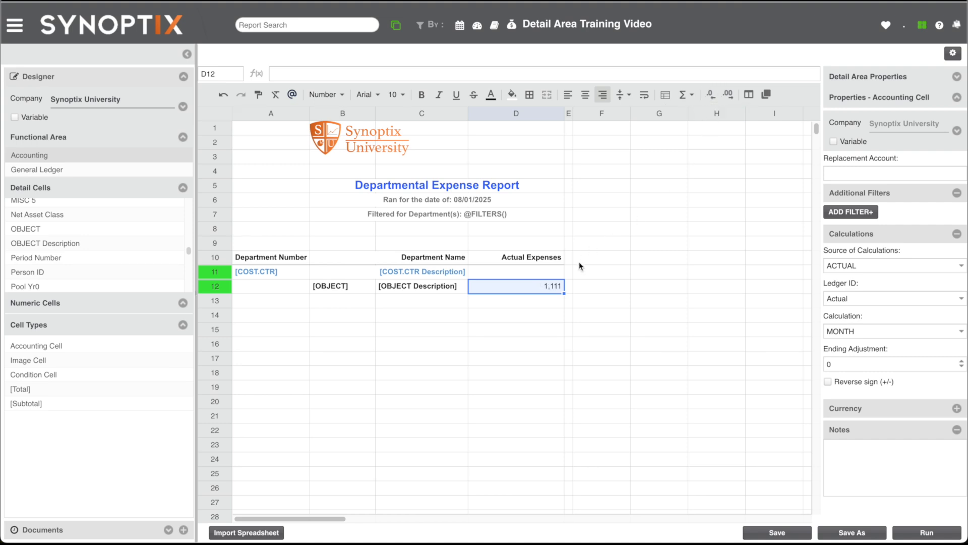
# - Review the Source of Calculations, Ledger ID and Calculation options of the accounting cell in D12
pyautogui.click(538, 309)
pyautogui.click(538, 287)
pyautogui.click(962, 266)
pyautogui.click(962, 267)
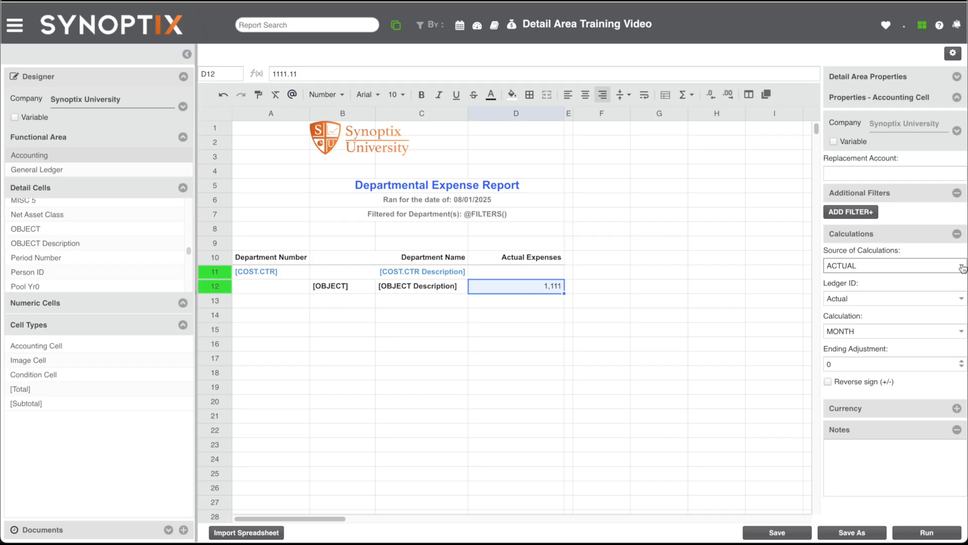
pyautogui.click(962, 300)
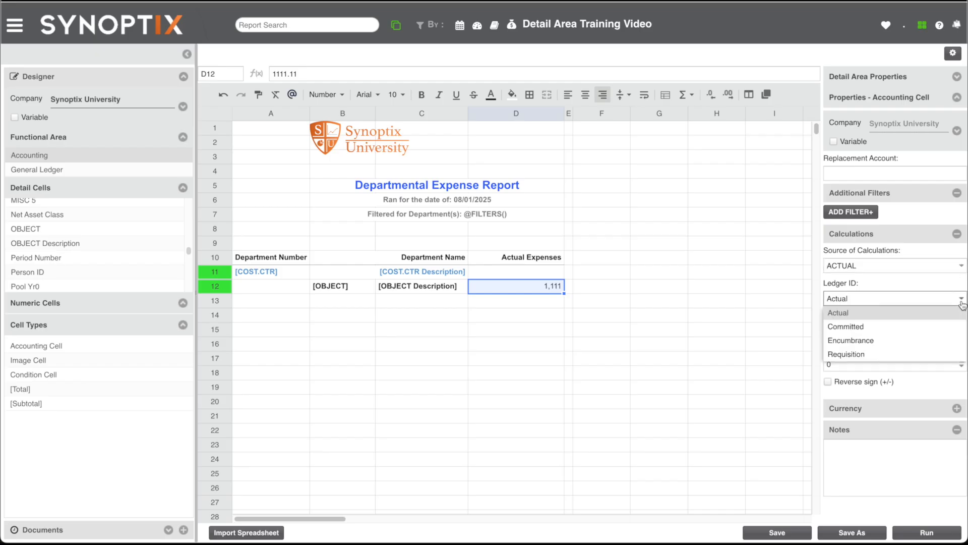
pyautogui.click(962, 301)
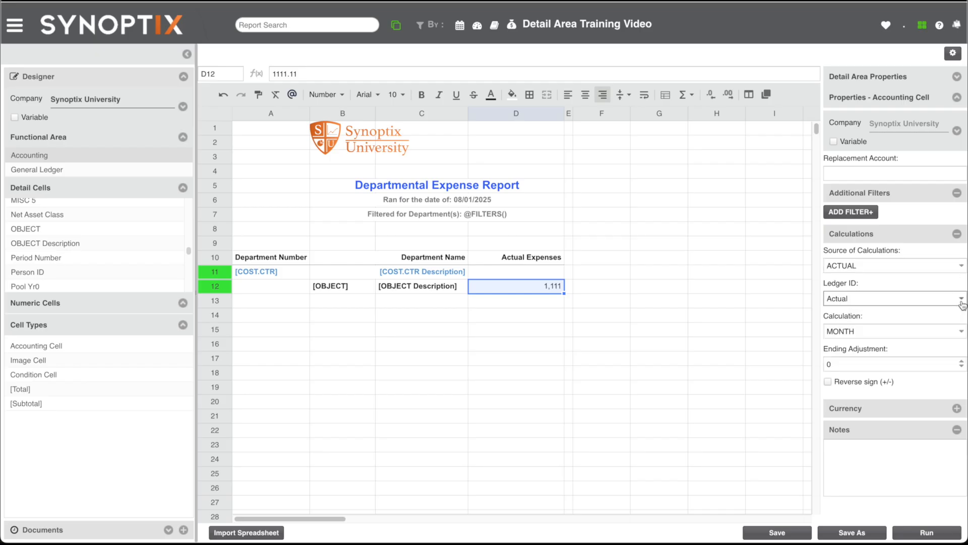
pyautogui.click(962, 333)
pyautogui.click(962, 334)
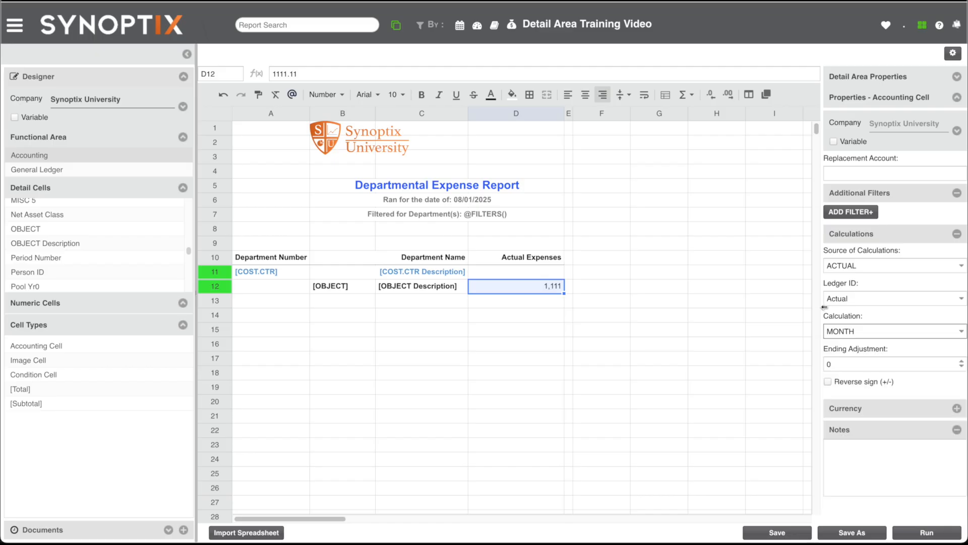
# - Save the report with the new accounting cell and rerun it for 05-31-2009
pyautogui.click(778, 533)
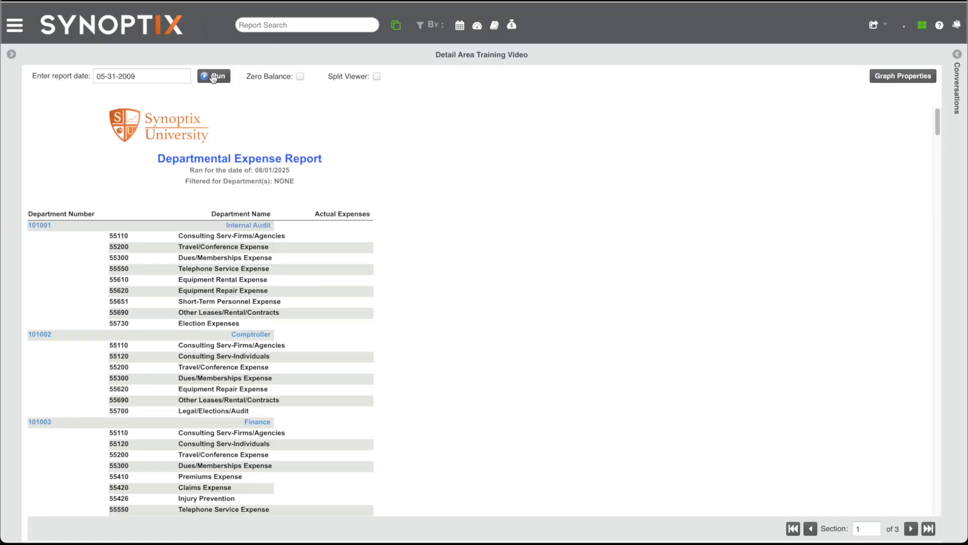
pyautogui.click(213, 77)
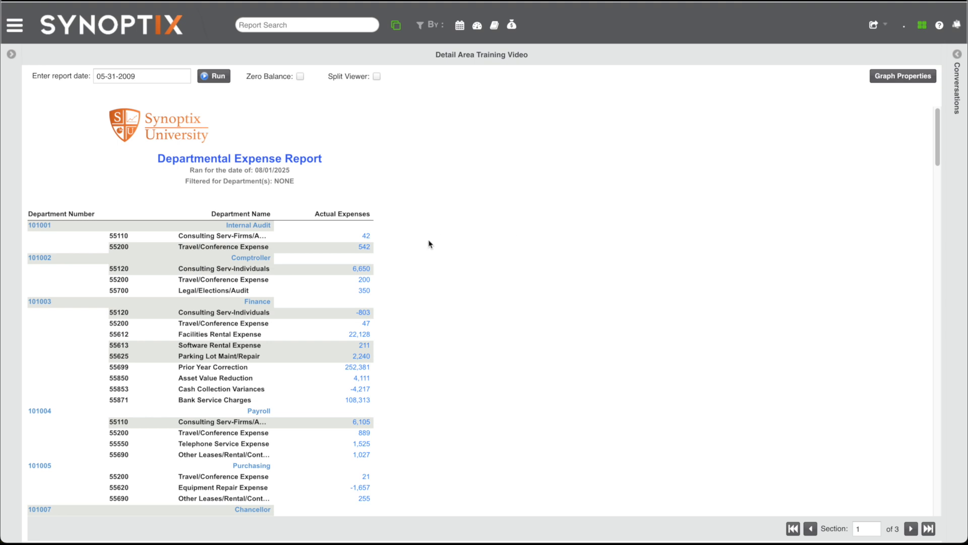
# - Examine the actual expense amounts for the objects beneath each department throughout the report output
pyautogui.scroll(-3, 414, 261)
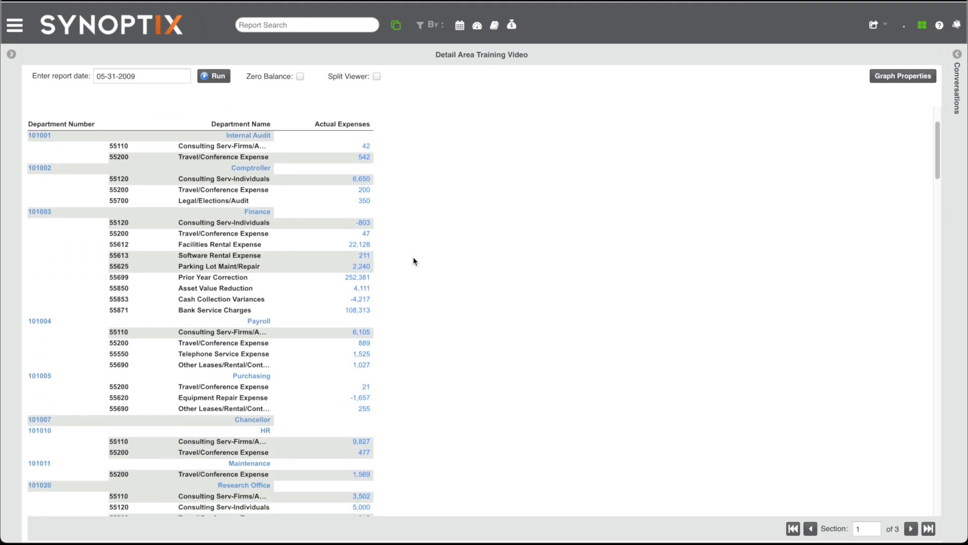
pyautogui.scroll(-3, 414, 260)
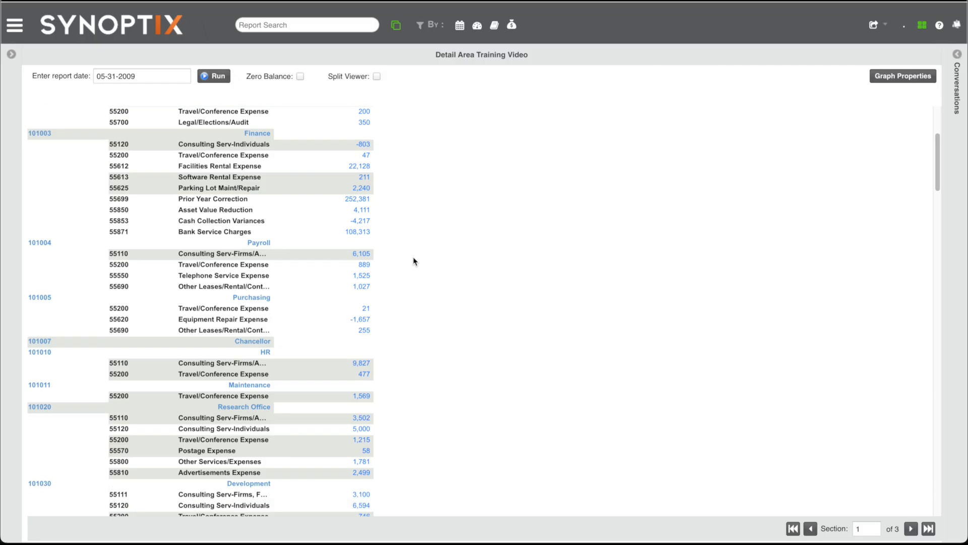
pyautogui.scroll(-3, 414, 260)
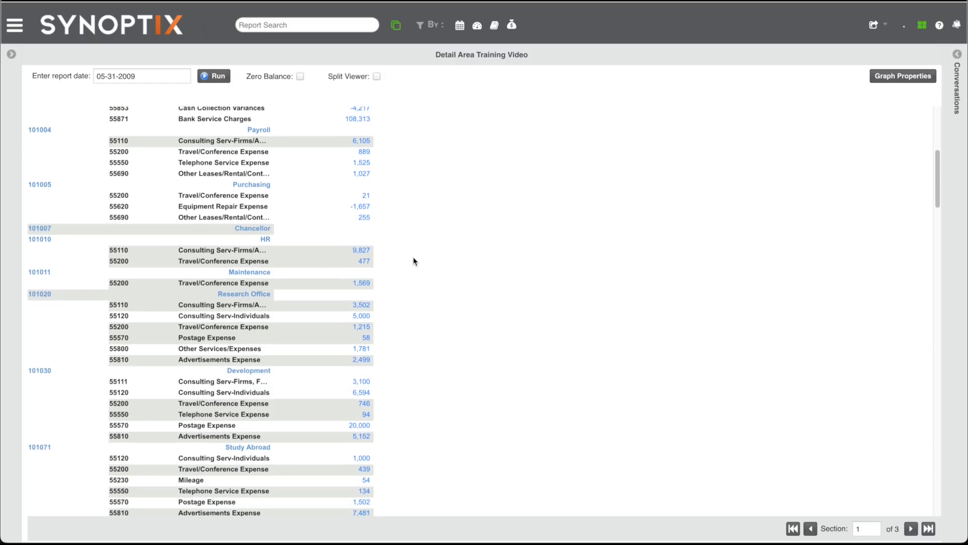
pyautogui.scroll(-2, 414, 261)
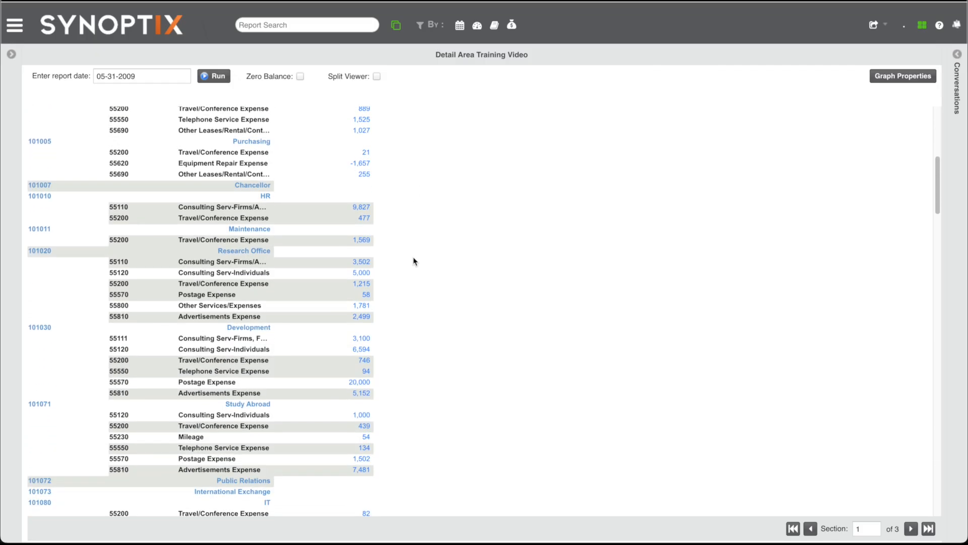
pyautogui.scroll(-4, 414, 261)
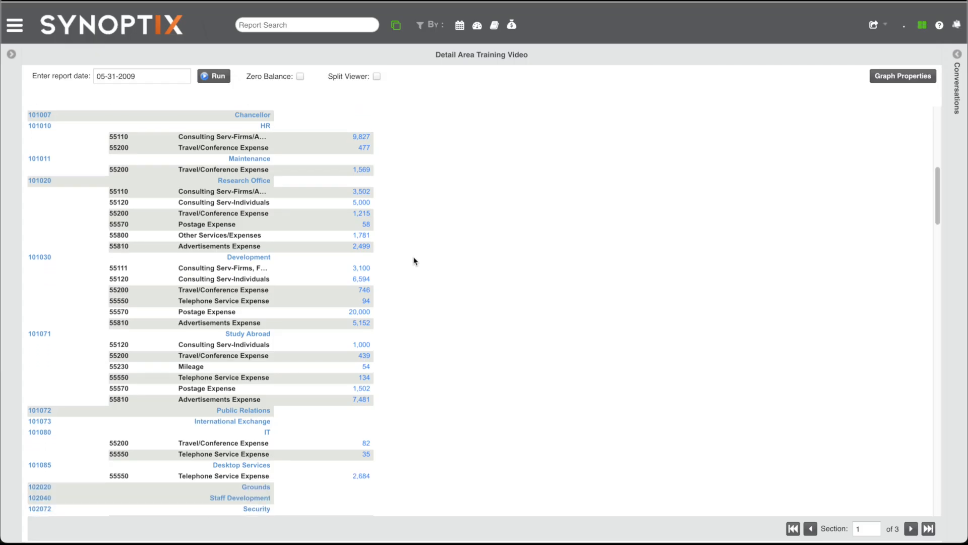
pyautogui.scroll(-5, 414, 258)
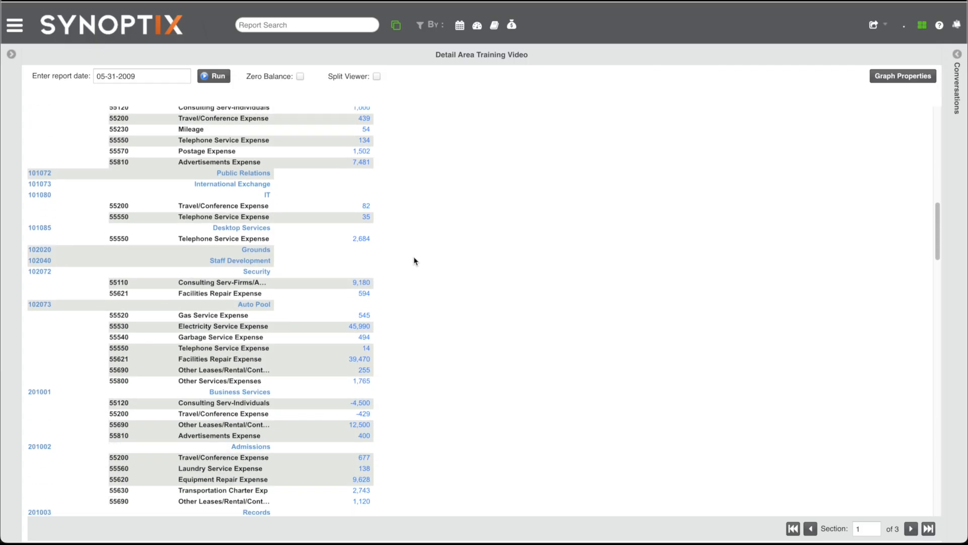
pyautogui.scroll(-7, 413, 261)
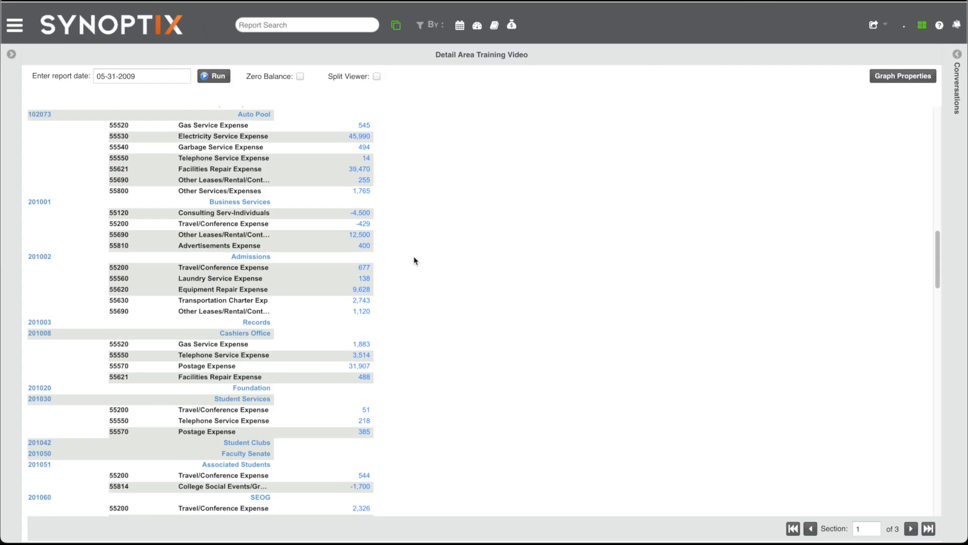
pyautogui.scroll(15, 413, 261)
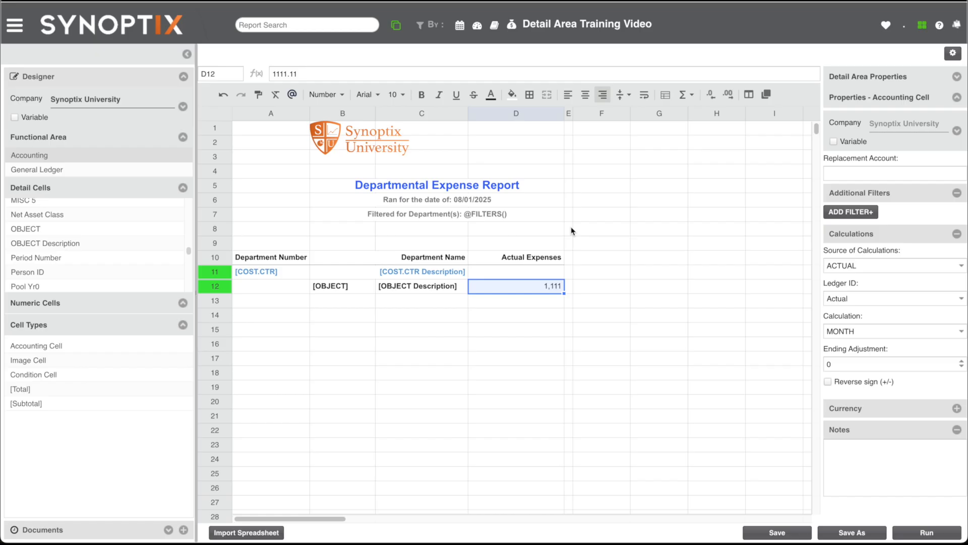
pyautogui.click(519, 246)
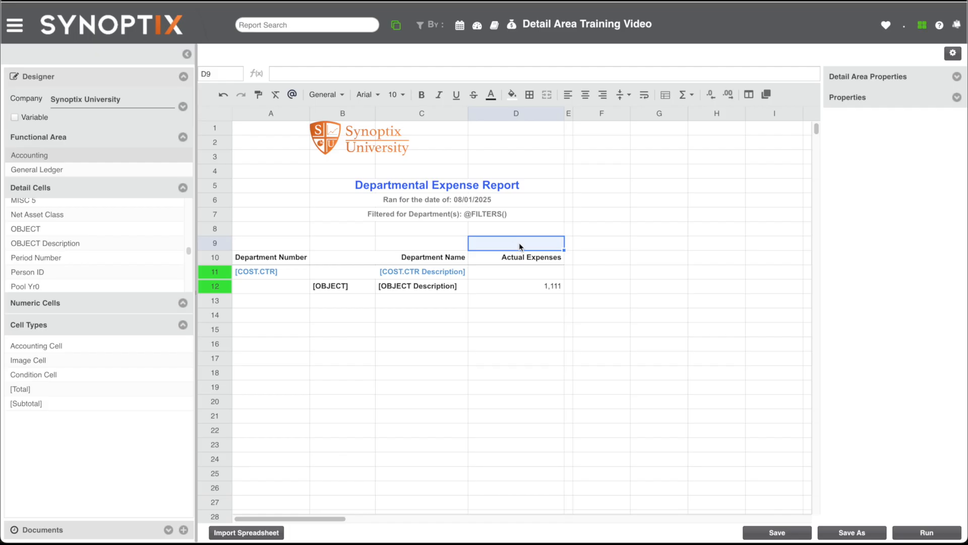
pyautogui.click(291, 95)
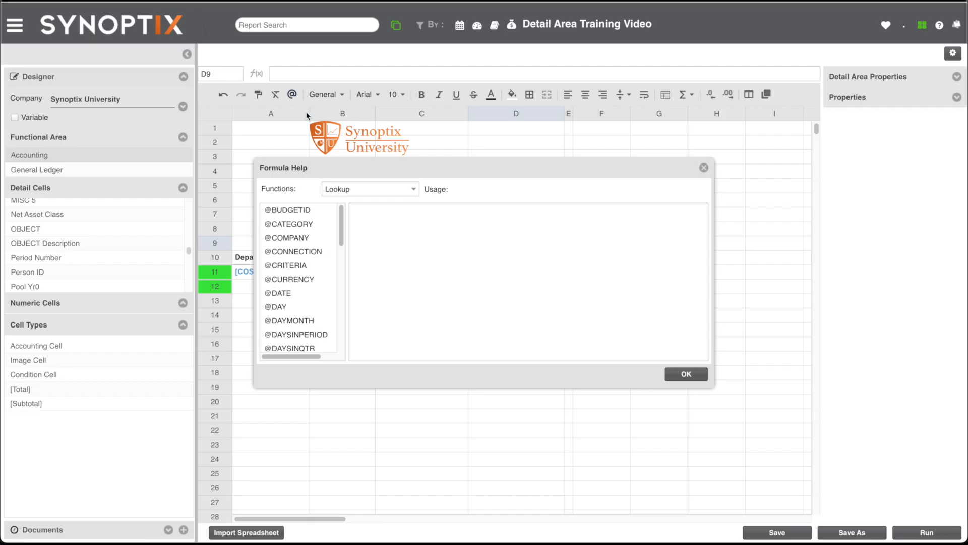
pyautogui.moveTo(344, 172); pyautogui.dragTo(313, 307)
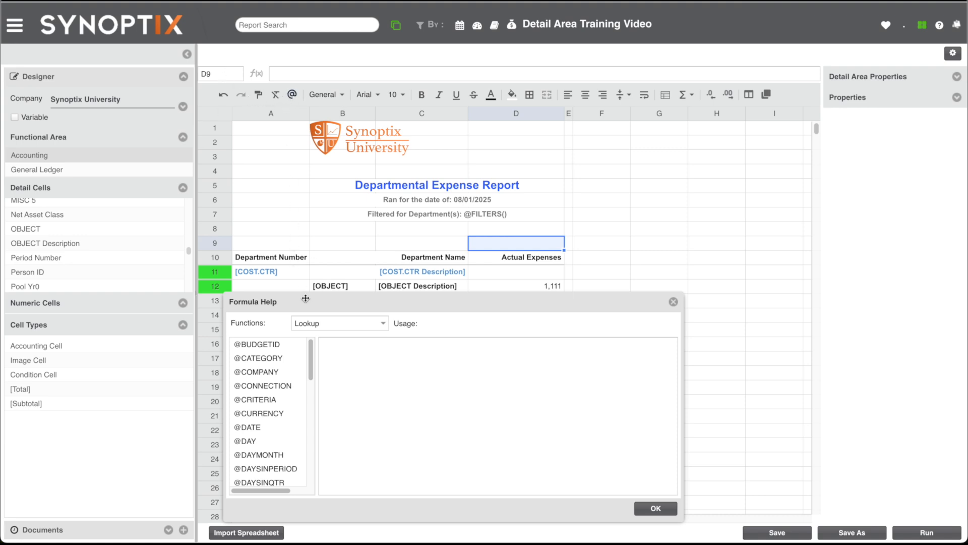
pyautogui.moveTo(303, 305); pyautogui.dragTo(305, 248)
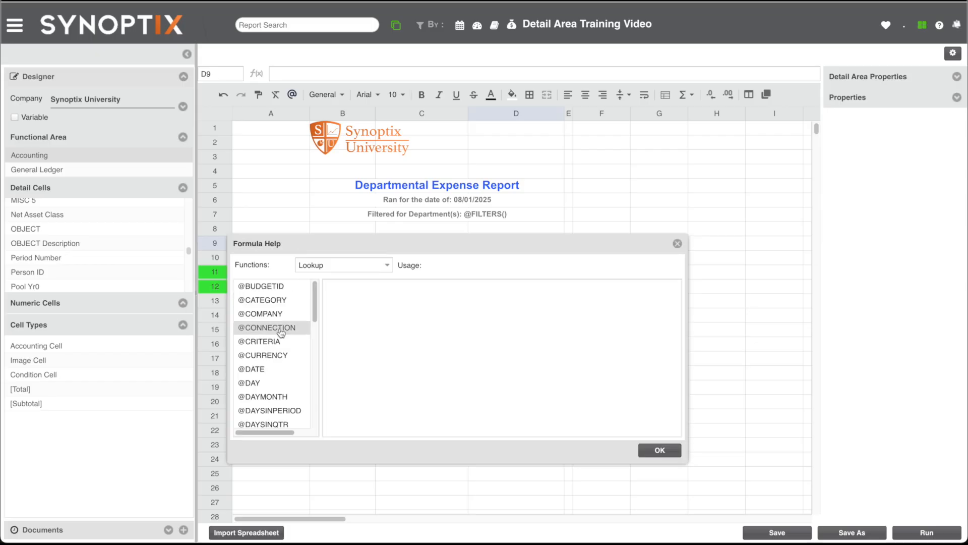
pyautogui.scroll(-8, 281, 369)
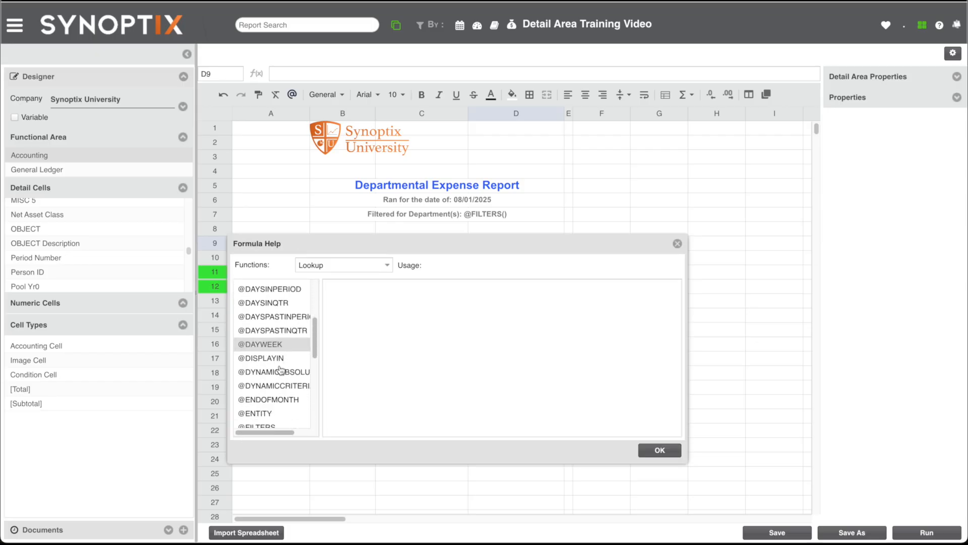
pyautogui.click(281, 380)
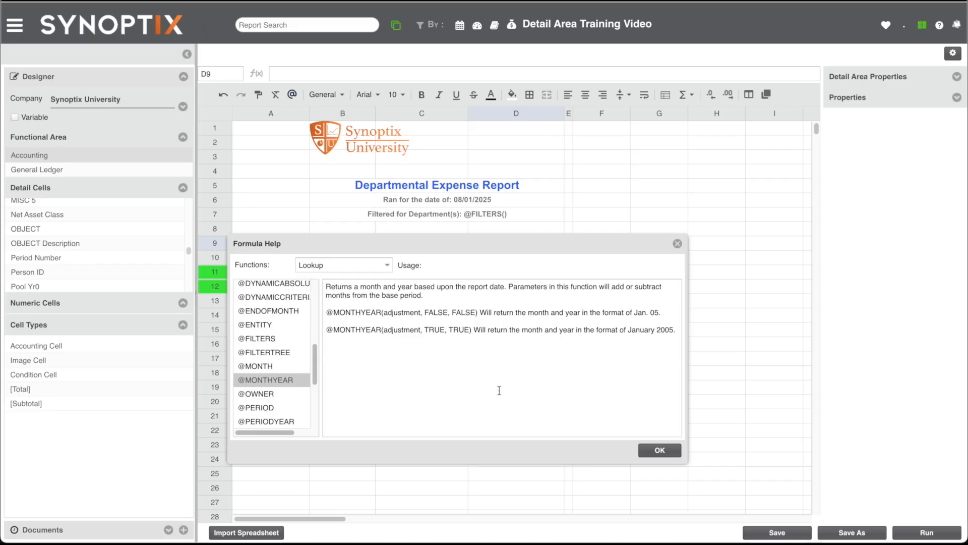
pyautogui.moveTo(326, 329); pyautogui.dragTo(470, 332)
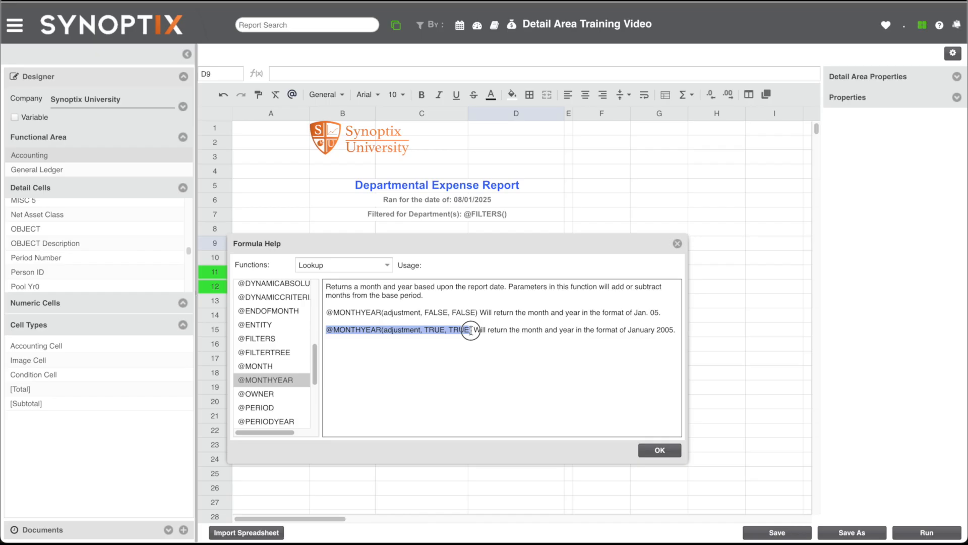
pyautogui.click(447, 331)
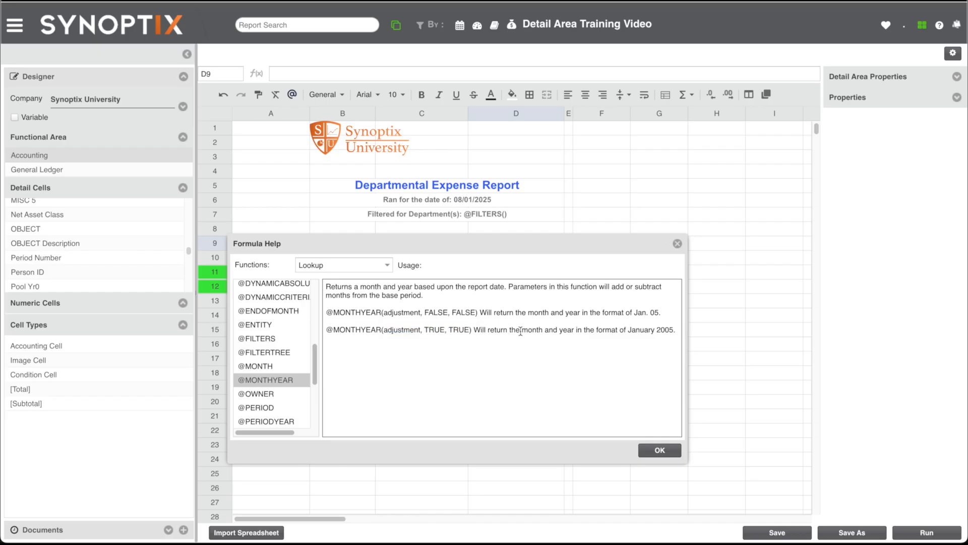
pyautogui.moveTo(629, 332); pyautogui.dragTo(669, 332)
pyautogui.click(669, 346)
pyautogui.click(664, 452)
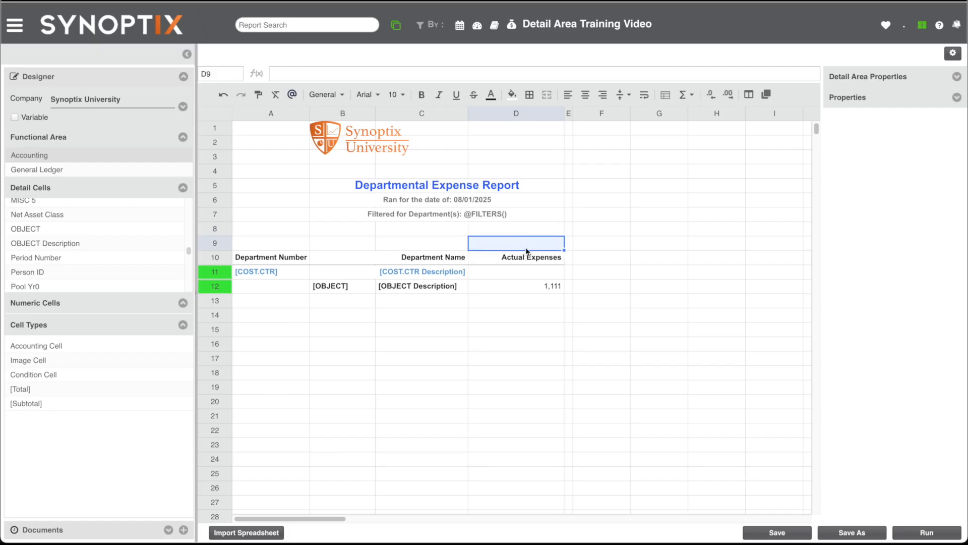
pyautogui.write('@')
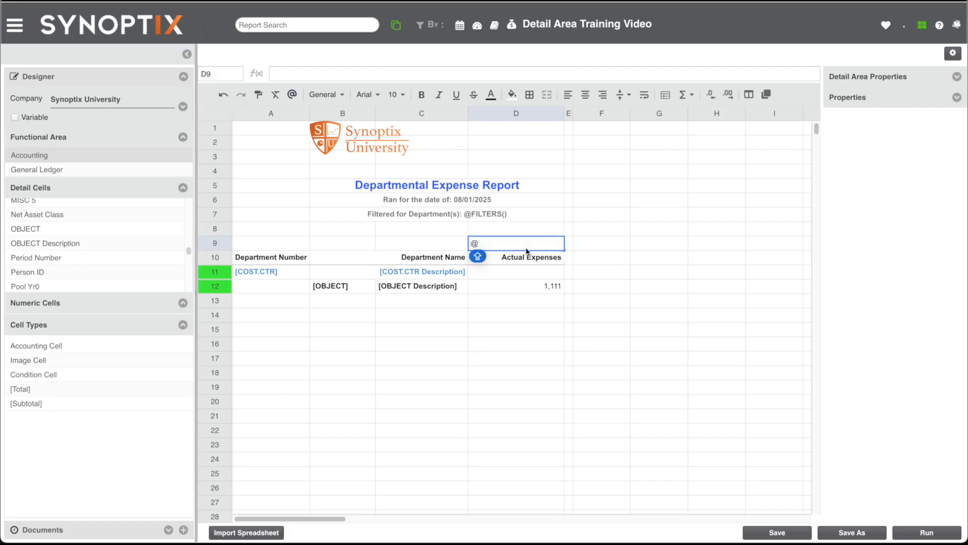
pyautogui.write('MONTHYNAM')
pyautogui.press('BackSpace')
pyautogui.press('BackSpace')
pyautogui.press('BackSpace')
pyautogui.write('EAR')
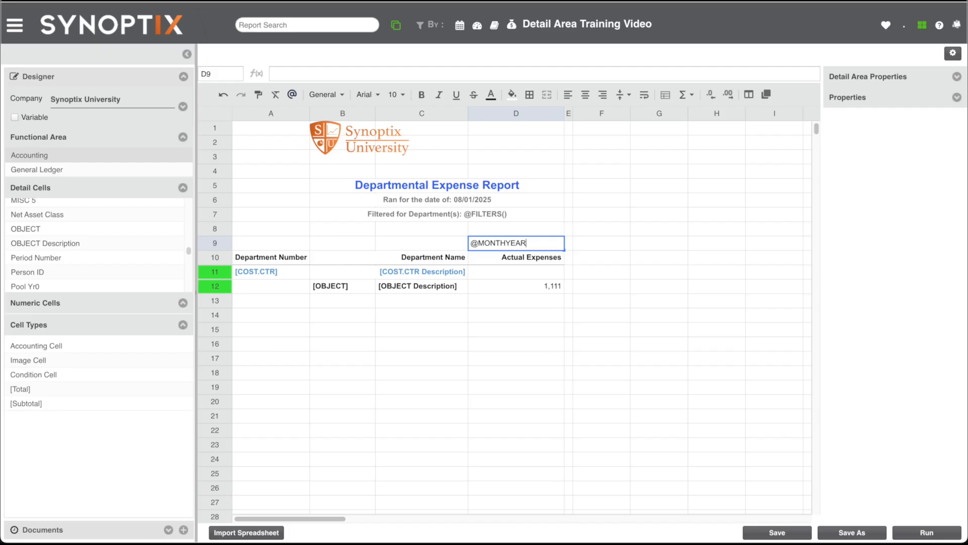
pyautogui.write('(0)')
pyautogui.write(',')
pyautogui.write('TRUE,TRUE')
pyautogui.write(')')
pyautogui.press('Return')
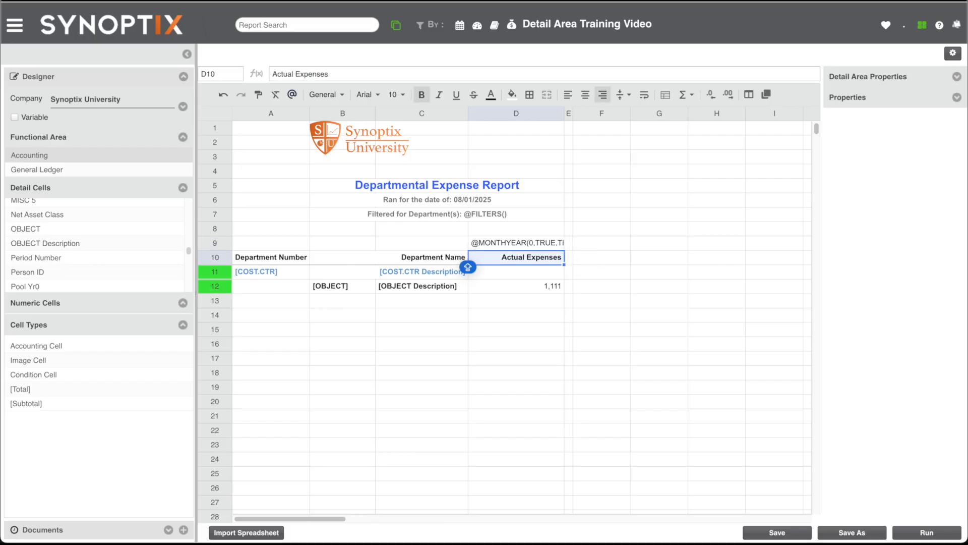
pyautogui.click(532, 244)
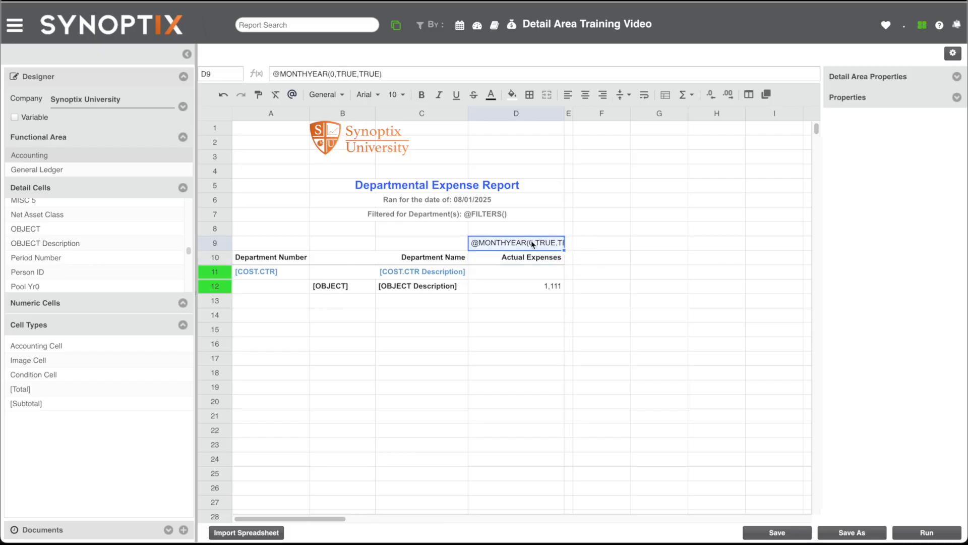
pyautogui.click(422, 95)
pyautogui.click(603, 95)
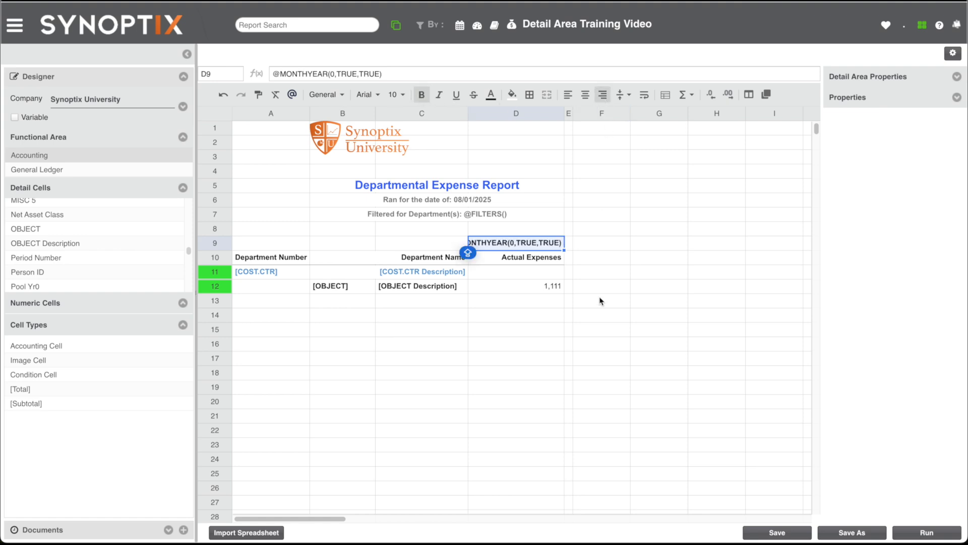
pyautogui.click(772, 533)
pyautogui.click(526, 315)
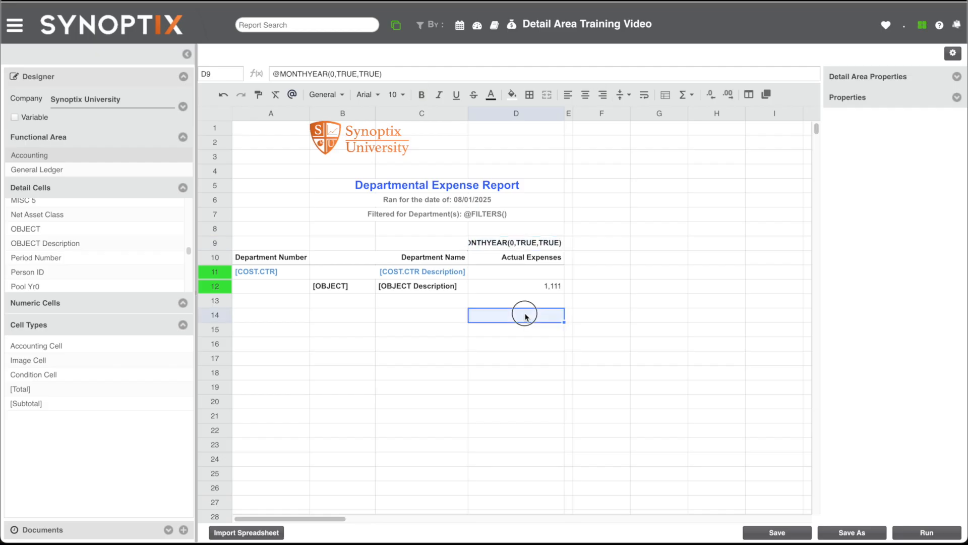
# - Review the calculation options of the accounting cell D12 and keep MONTH as the calculation
pyautogui.click(528, 288)
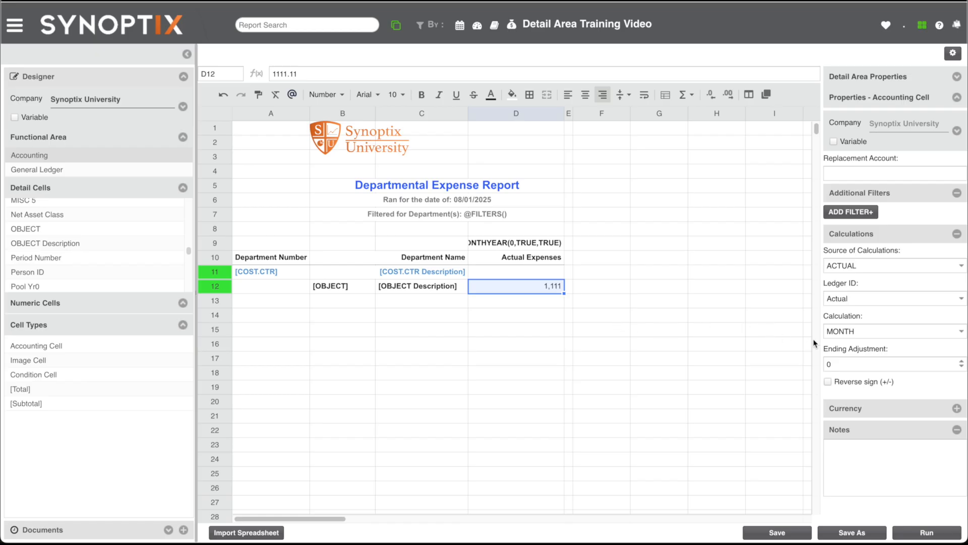
pyautogui.click(869, 333)
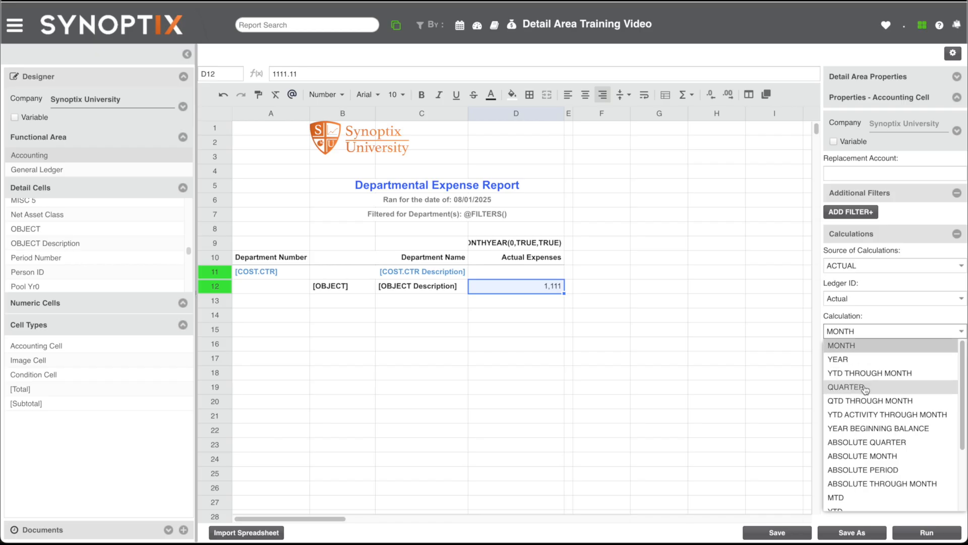
pyautogui.scroll(-1, 865, 389)
pyautogui.scroll(-2, 866, 389)
pyautogui.scroll(4, 865, 389)
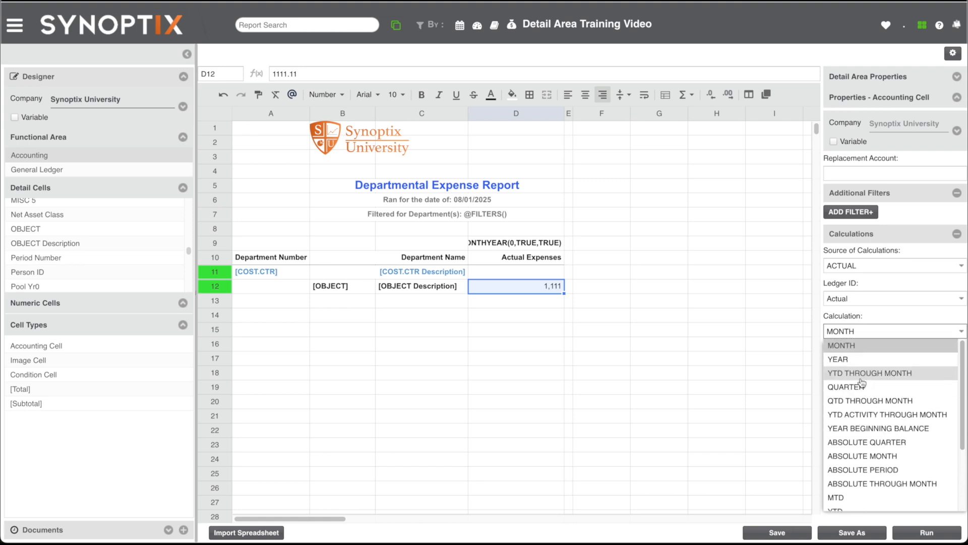
pyautogui.click(857, 346)
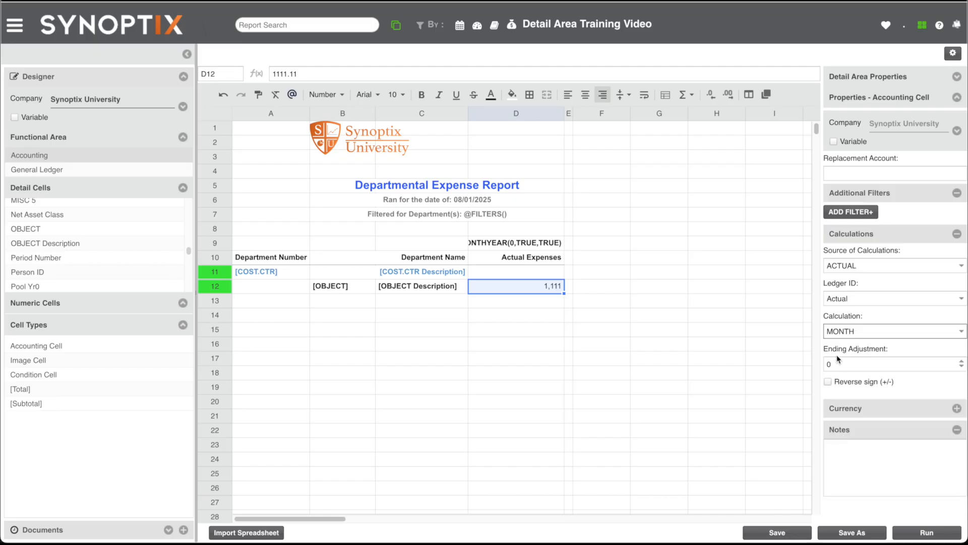
# - Set up dynamic columns on column D built by time with 12 sets and a negative time adjustment, and save the report
pyautogui.click(749, 96)
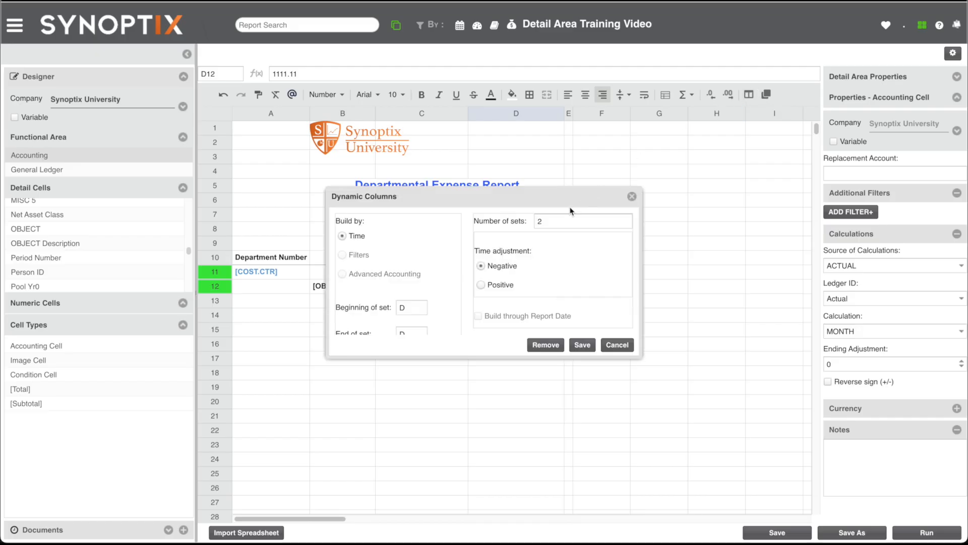
pyautogui.moveTo(555, 201); pyautogui.dragTo(588, 324)
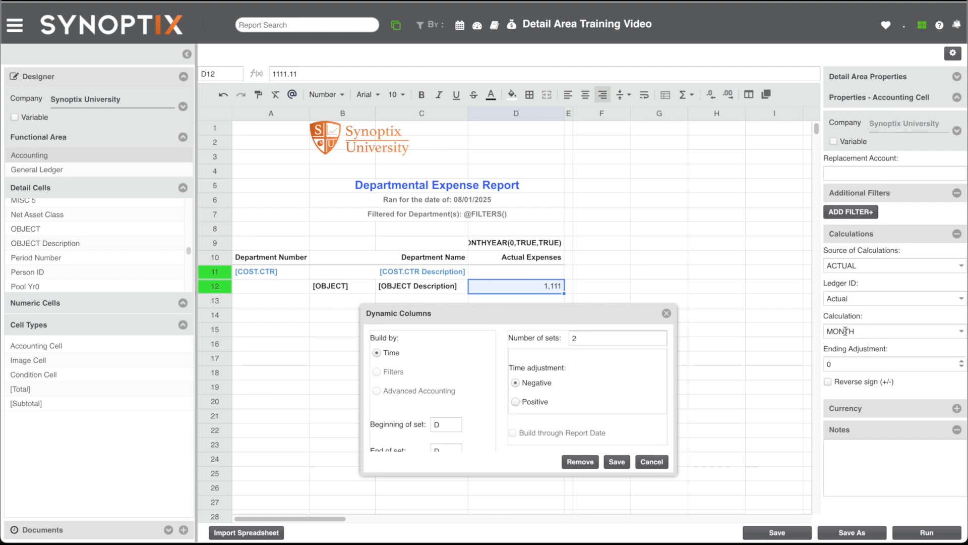
pyautogui.click(586, 339)
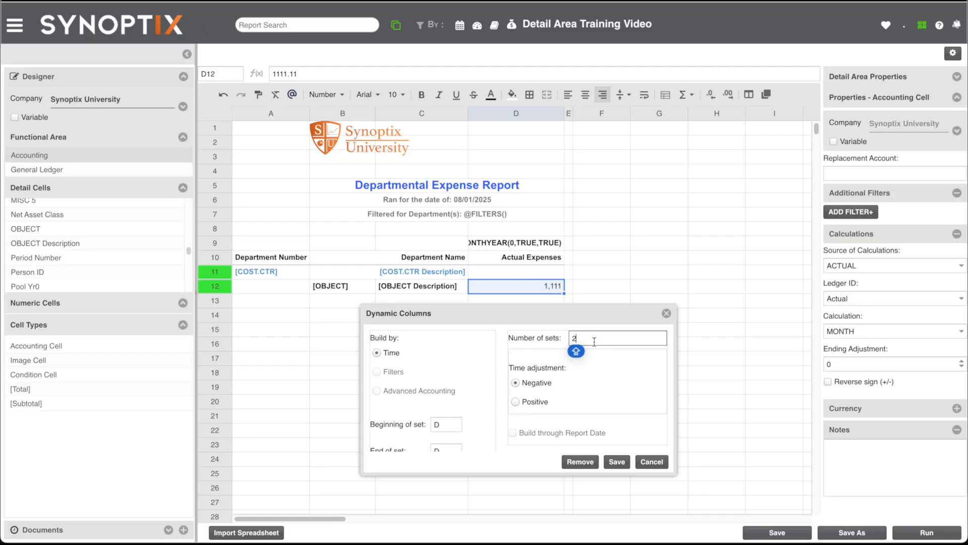
pyautogui.moveTo(585, 339); pyautogui.dragTo(561, 341)
pyautogui.write('12')
pyautogui.click(619, 463)
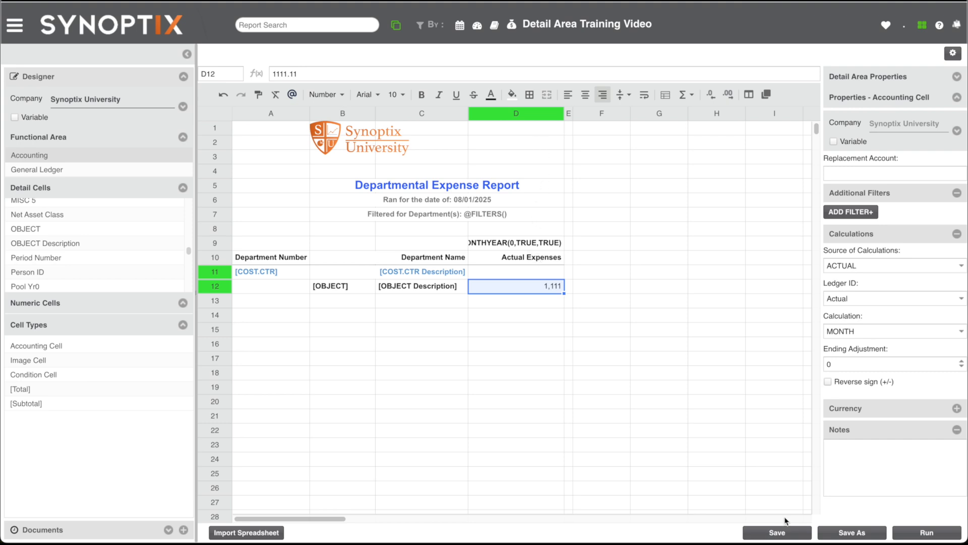
pyautogui.click(780, 534)
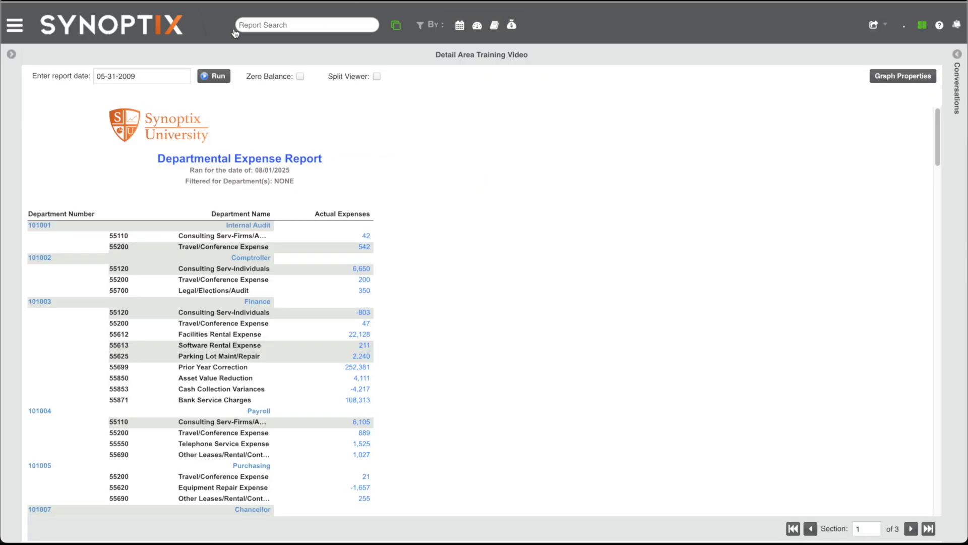
# - Run the report for 05-31-2009 and look through the departments and objects down the output
pyautogui.click(216, 77)
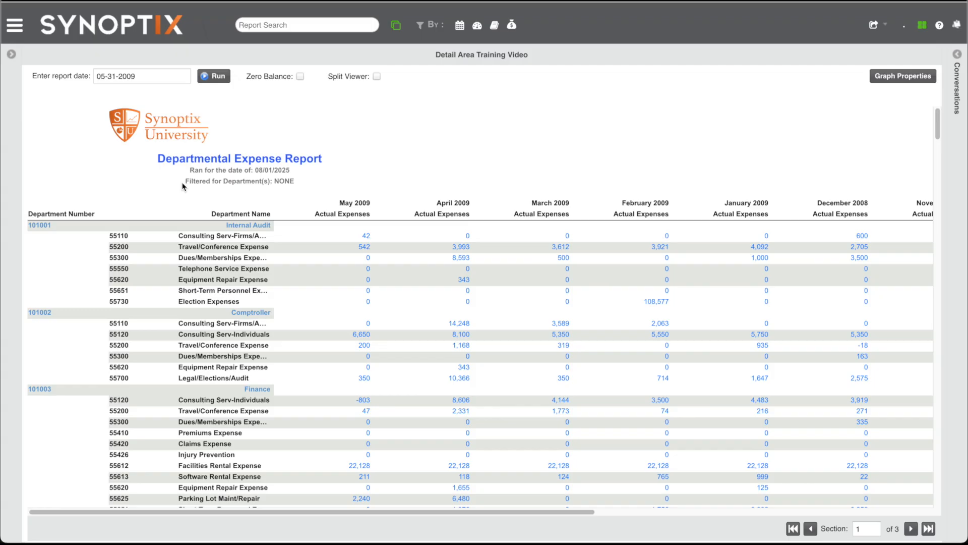
pyautogui.moveTo(182, 182); pyautogui.dragTo(297, 185)
pyautogui.click(298, 186)
pyautogui.scroll(-4, 83, 261)
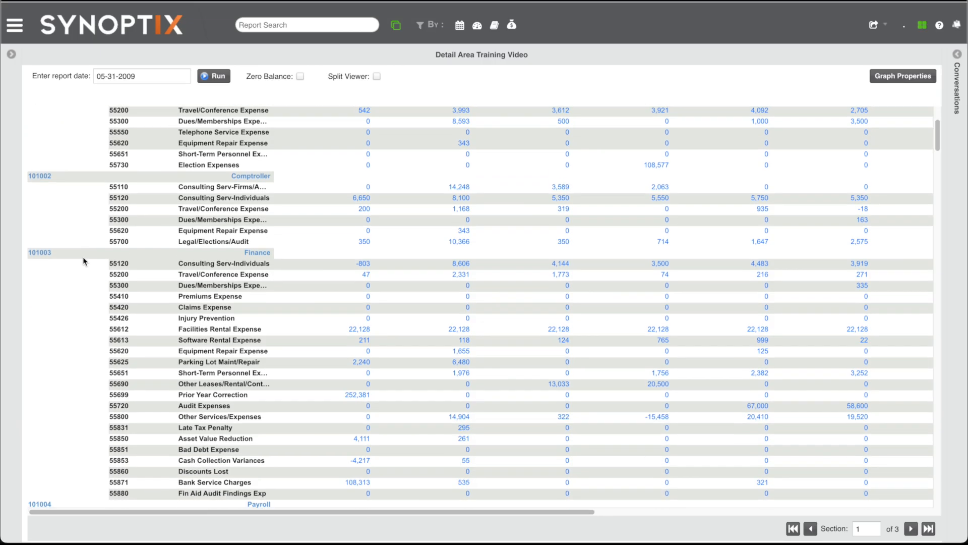
pyautogui.scroll(-8, 83, 256)
pyautogui.scroll(12, 83, 256)
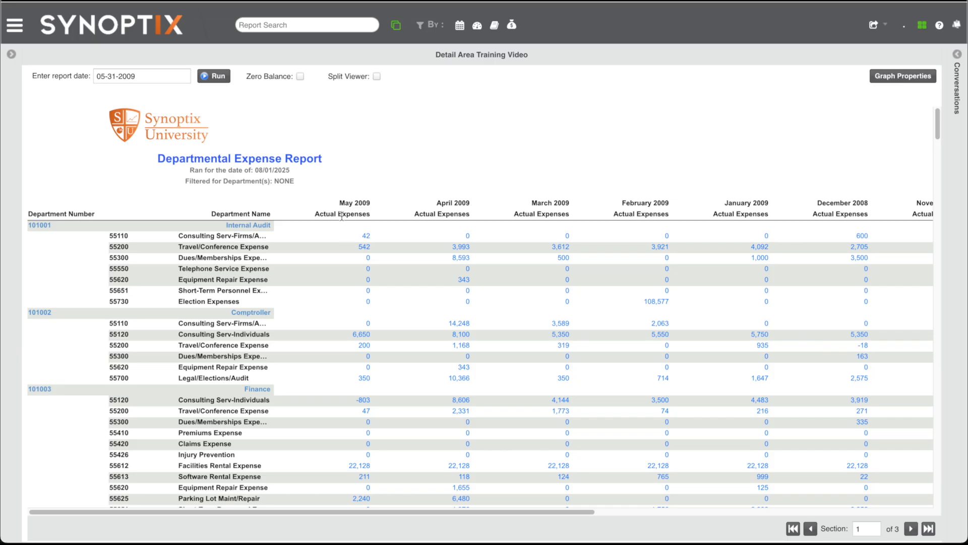
# - Examine the monthly Actual Expenses columns across the full width of the report output and the object rows beneath them
pyautogui.hscroll(5, 356, 284)
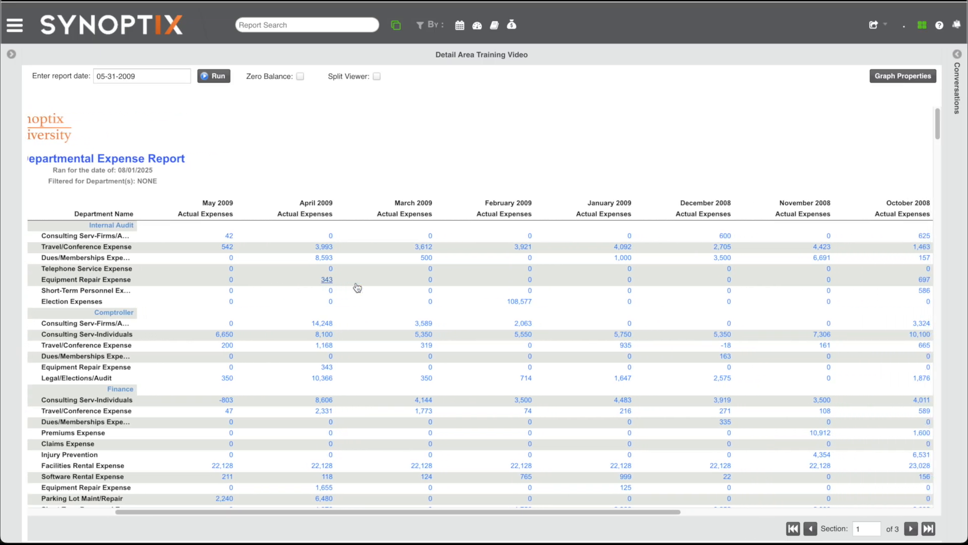
pyautogui.hscroll(10, 348, 305)
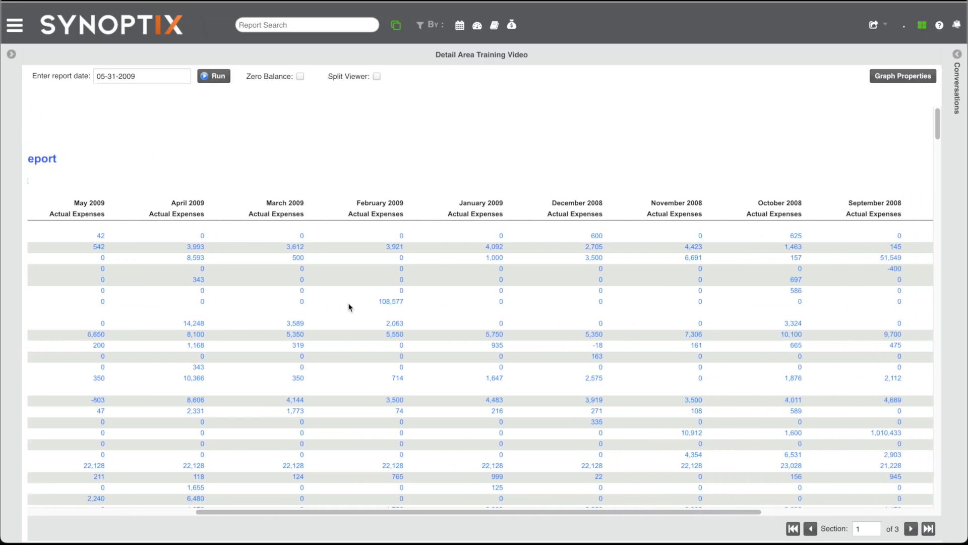
pyautogui.hscroll(4, 349, 306)
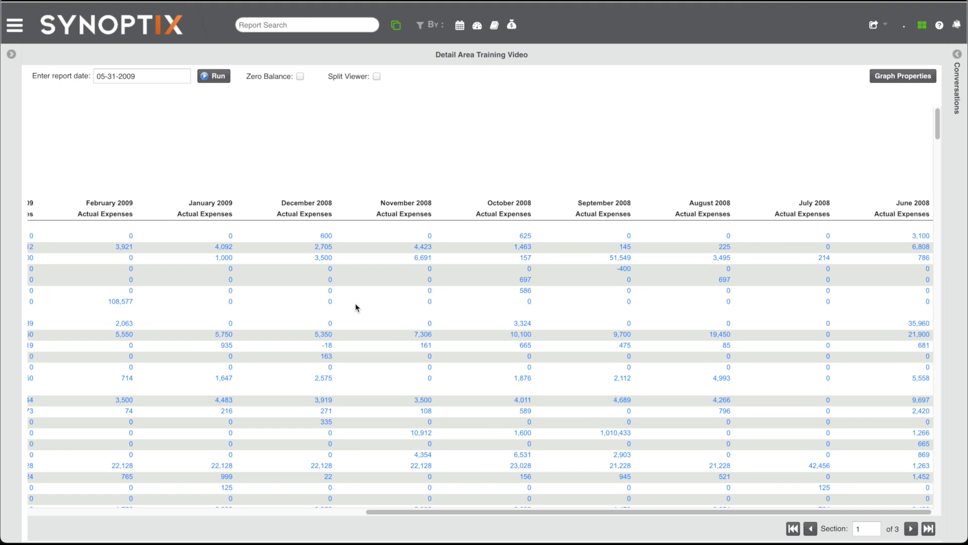
pyautogui.moveTo(372, 299)
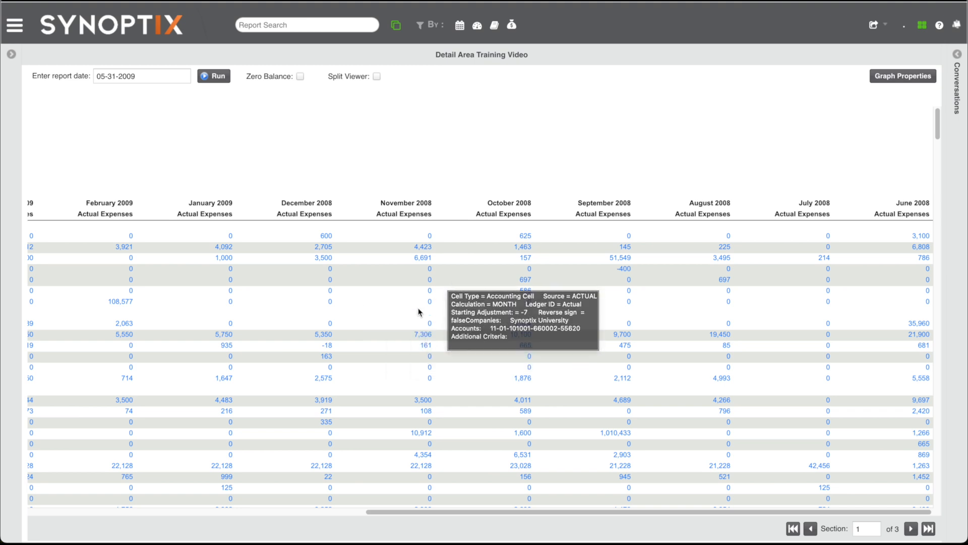
pyautogui.hscroll(-9, 419, 312)
pyautogui.hscroll(-9, 419, 312)
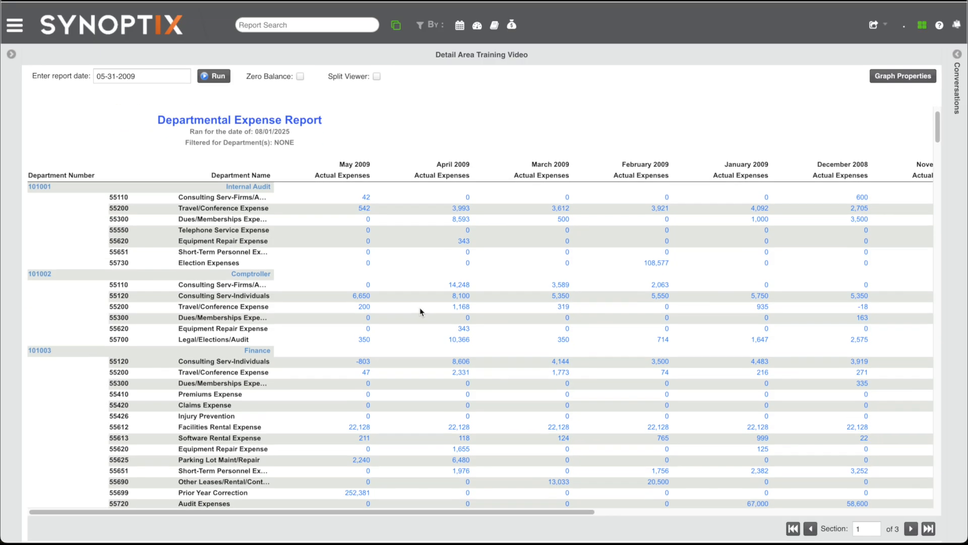
pyautogui.scroll(-3, 420, 308)
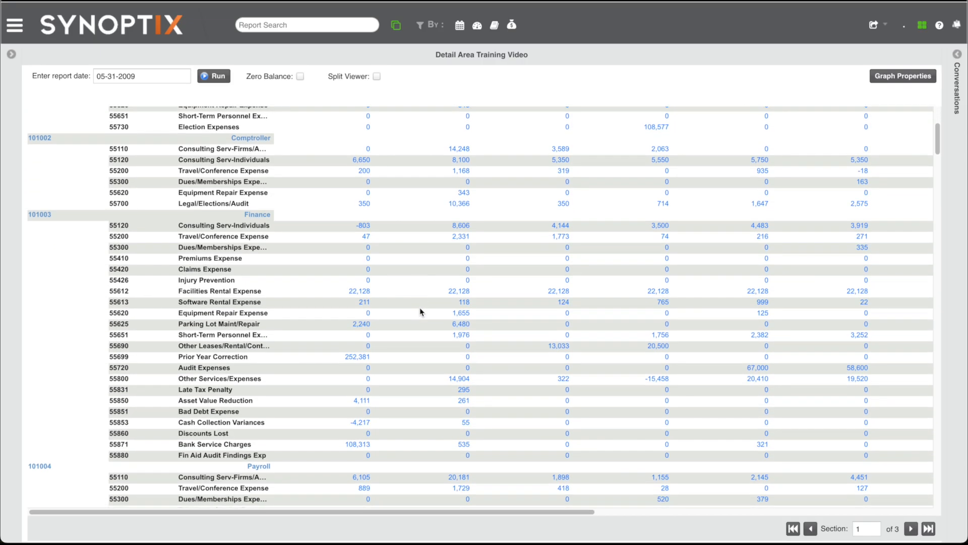
pyautogui.scroll(-3, 419, 307)
pyautogui.scroll(3, 420, 307)
pyautogui.scroll(3, 419, 307)
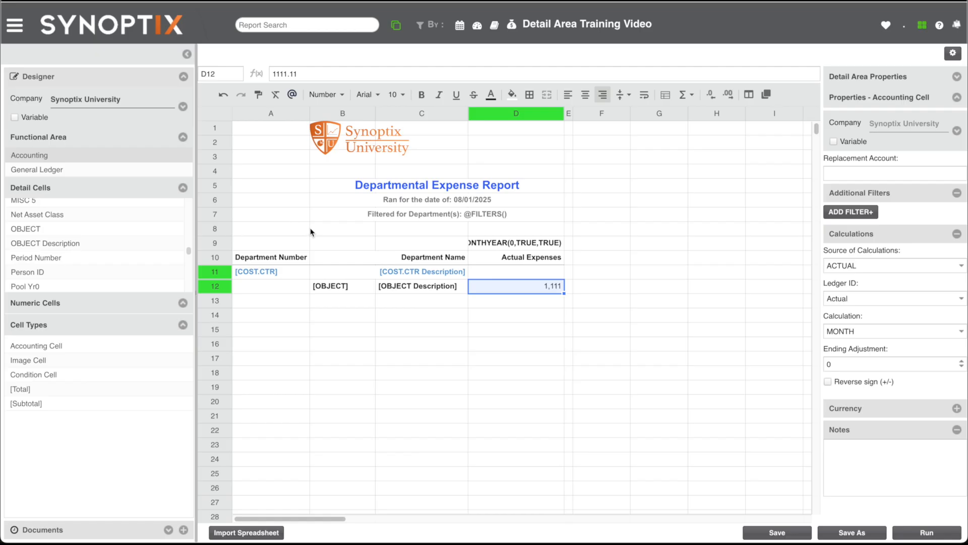
# - Enter the label Subtotal in cell C13 below the object description and make it bold
pyautogui.click(416, 304)
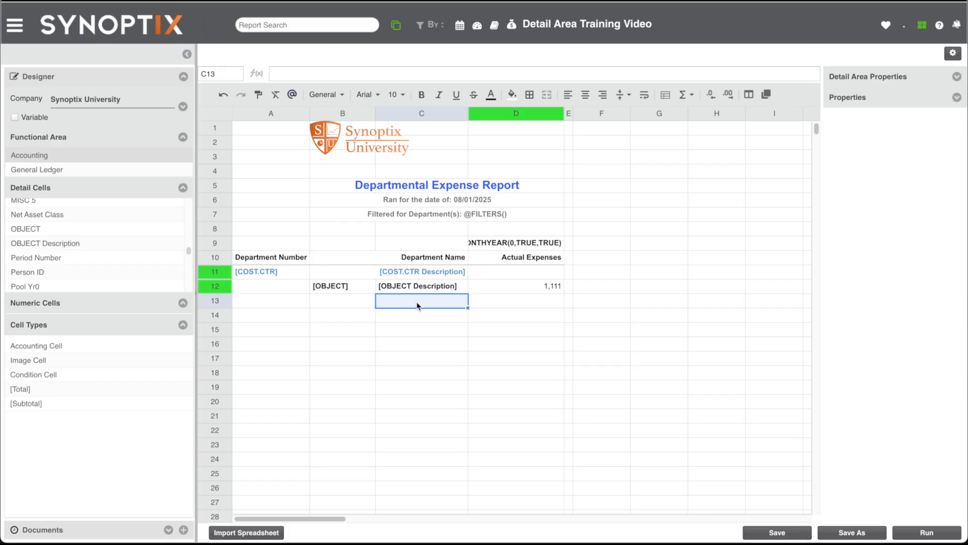
pyautogui.write('Subtotal')
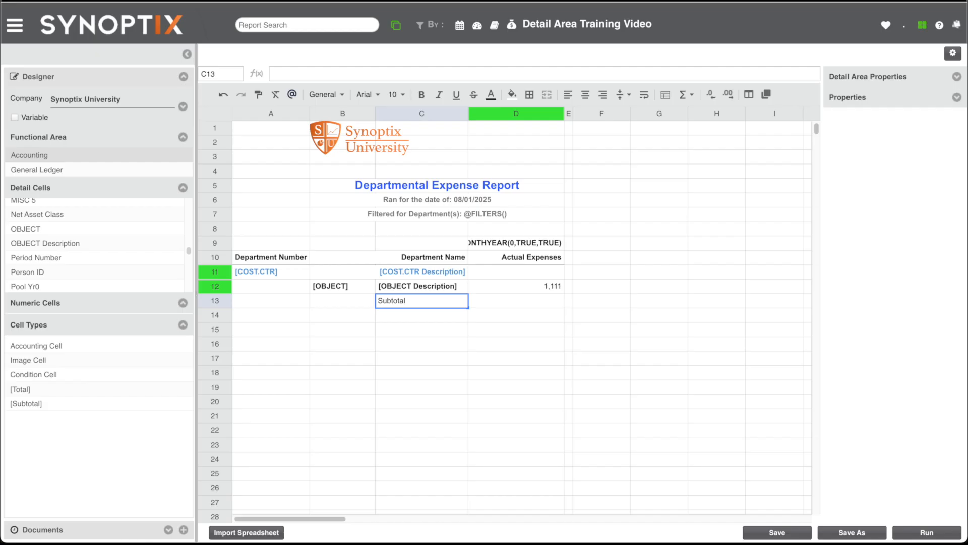
pyautogui.press('Tab')
pyautogui.scroll(-1, 411, 291)
pyautogui.click(409, 260)
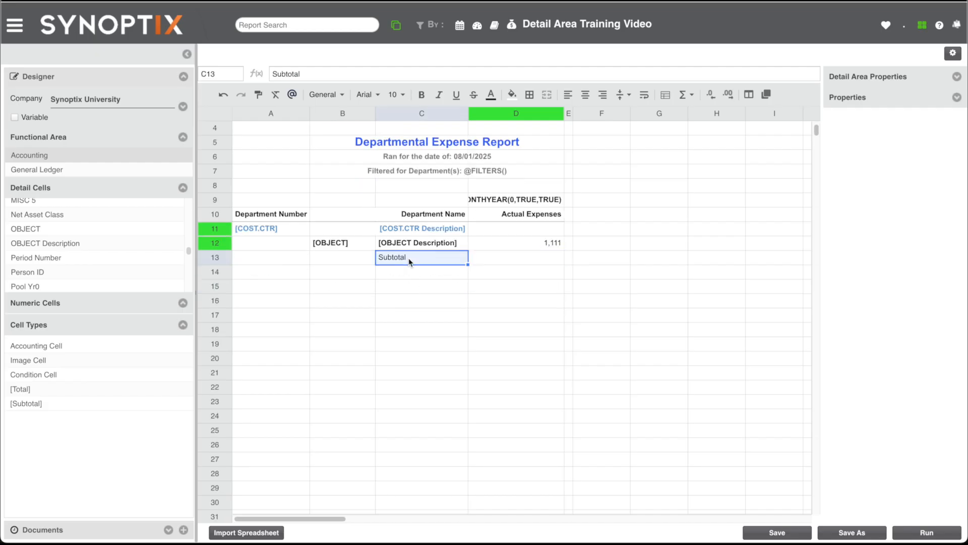
pyautogui.scroll(1, 409, 260)
pyautogui.click(422, 97)
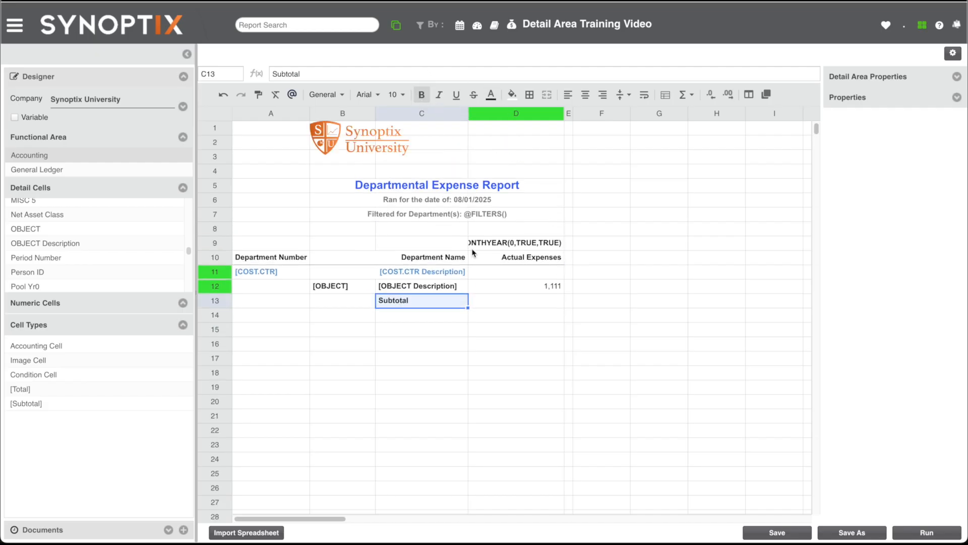
# - Insert a [Subtotal] cell in D13 with 1 blank line before it, and save the report
pyautogui.click(487, 302)
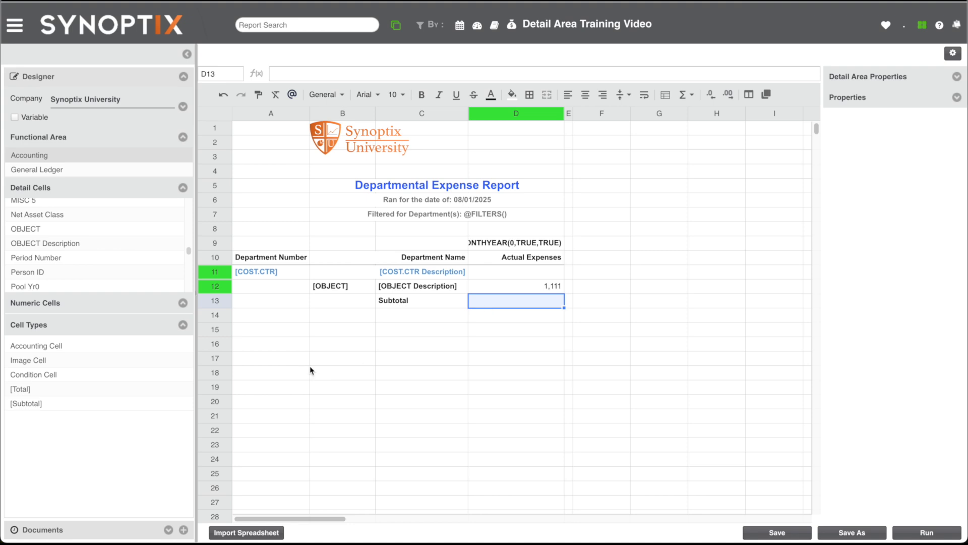
pyautogui.click(53, 406)
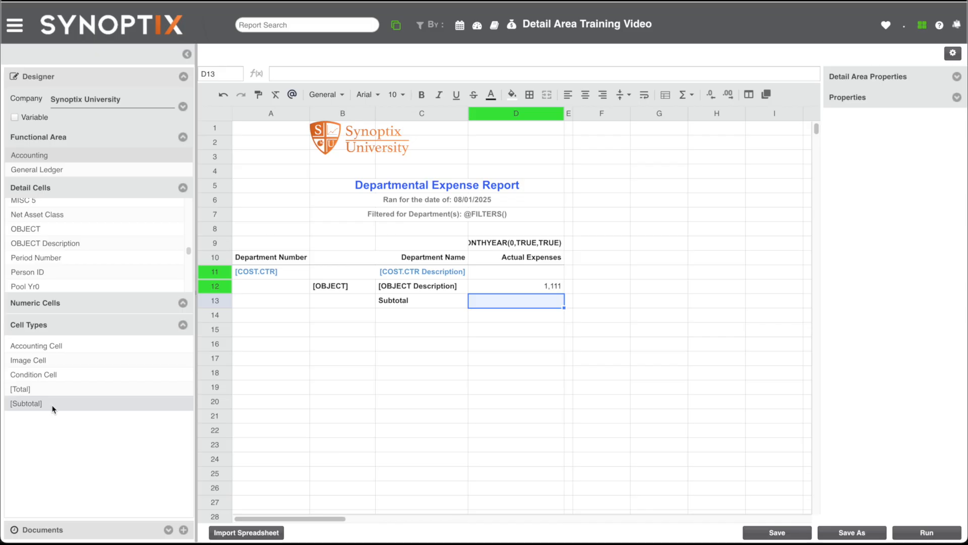
pyautogui.doubleClick(53, 406)
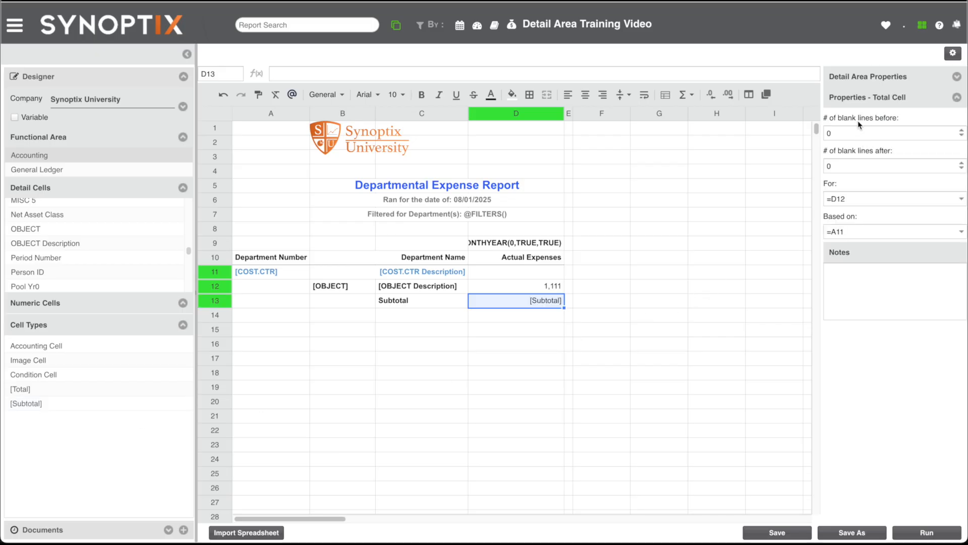
pyautogui.click(962, 131)
pyautogui.click(519, 288)
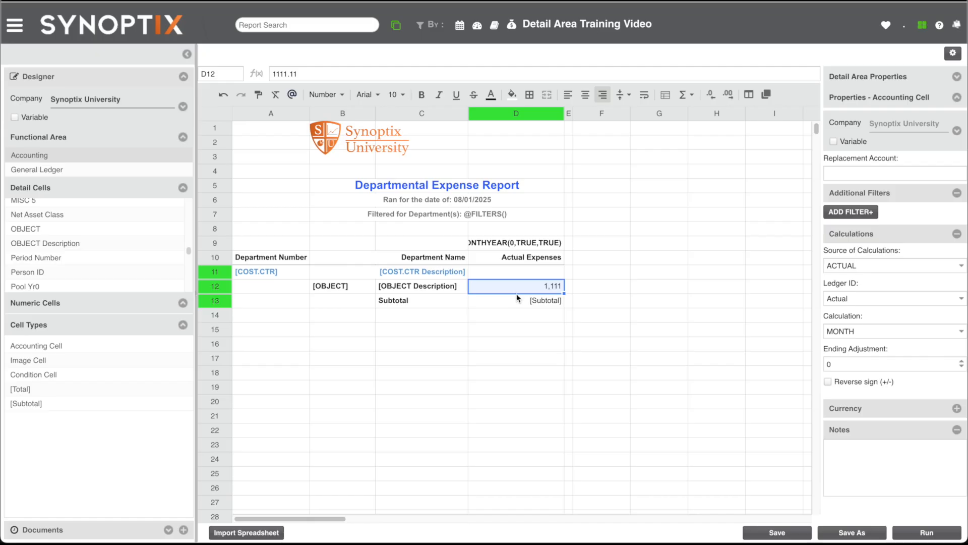
pyautogui.click(516, 303)
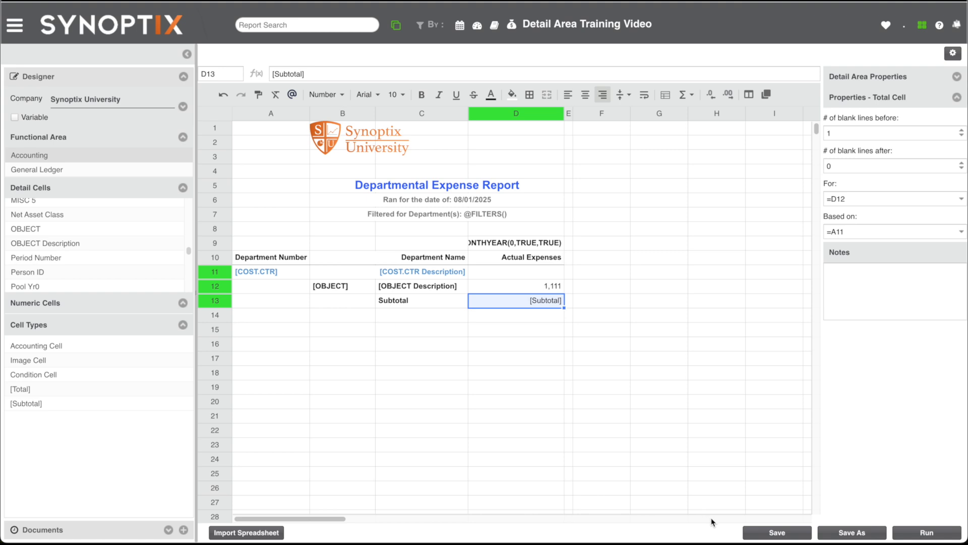
pyautogui.click(763, 533)
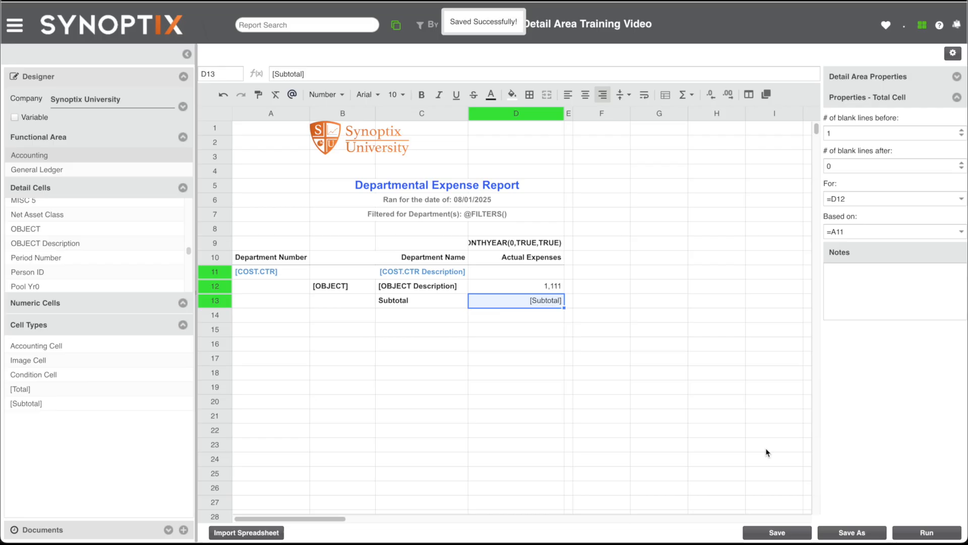
# - Run the report for 05-31-2009 and examine the subtotal lines beneath each department
pyautogui.click(909, 535)
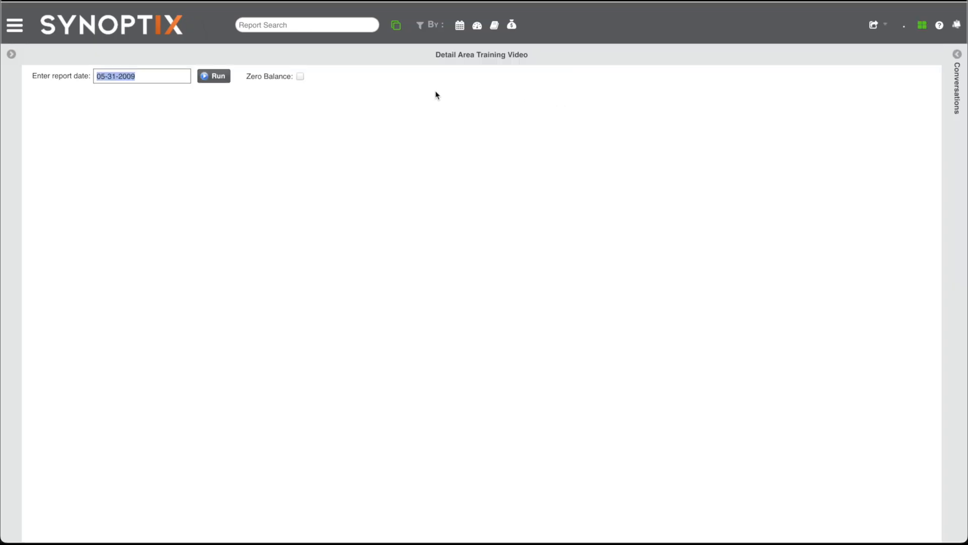
pyautogui.click(214, 80)
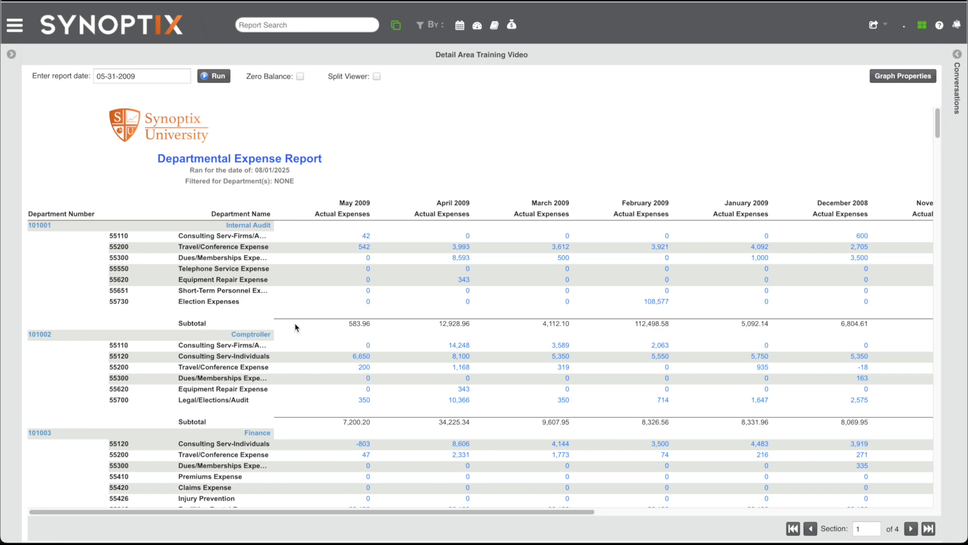
pyautogui.scroll(-6, 437, 330)
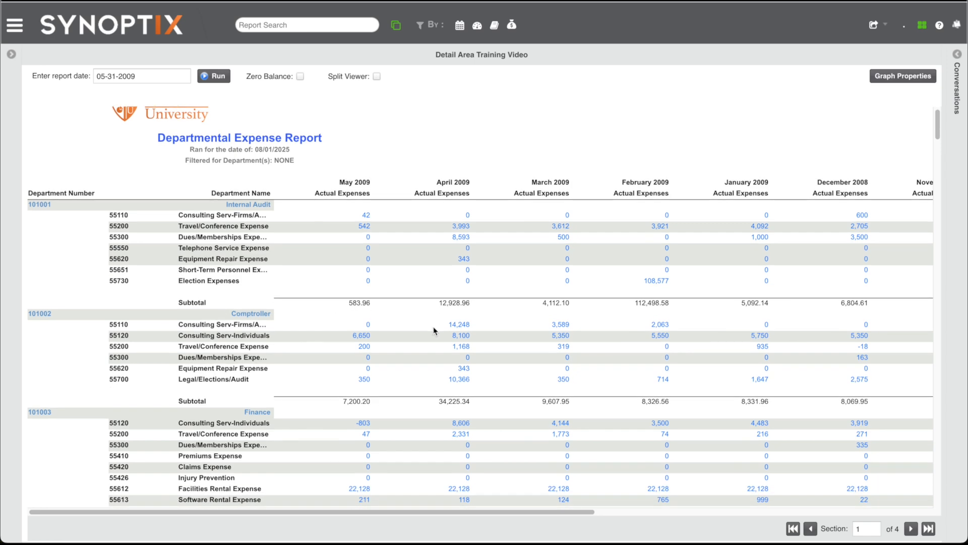
pyautogui.scroll(-20, 434, 329)
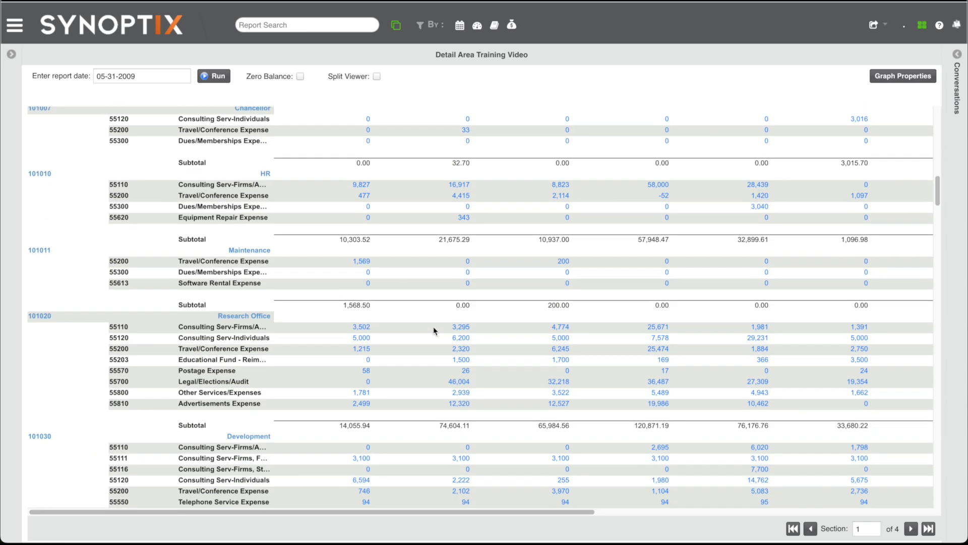
pyautogui.scroll(20, 434, 327)
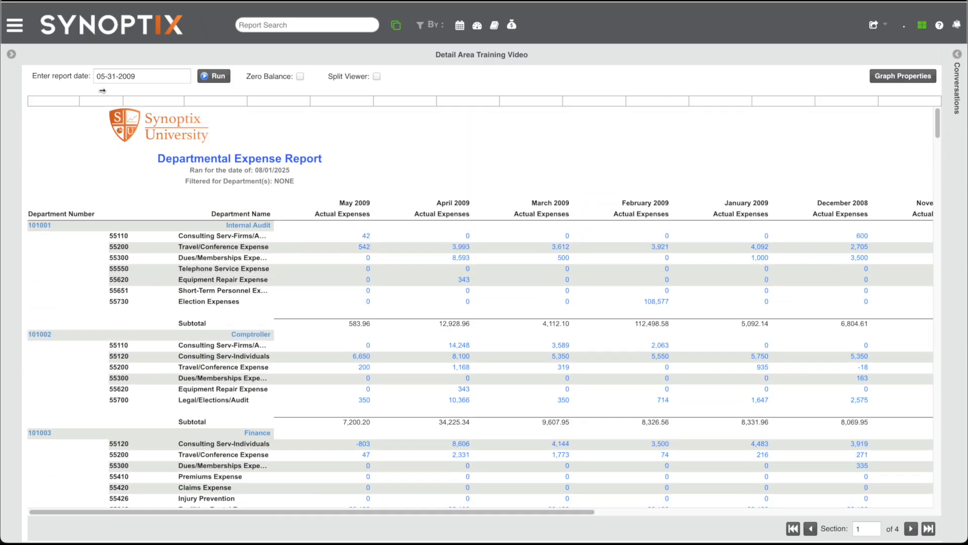
# - Open the accounting filters and browse the President hierarchy down to the managers under Dean of Student Affairs
pyautogui.click(11, 54)
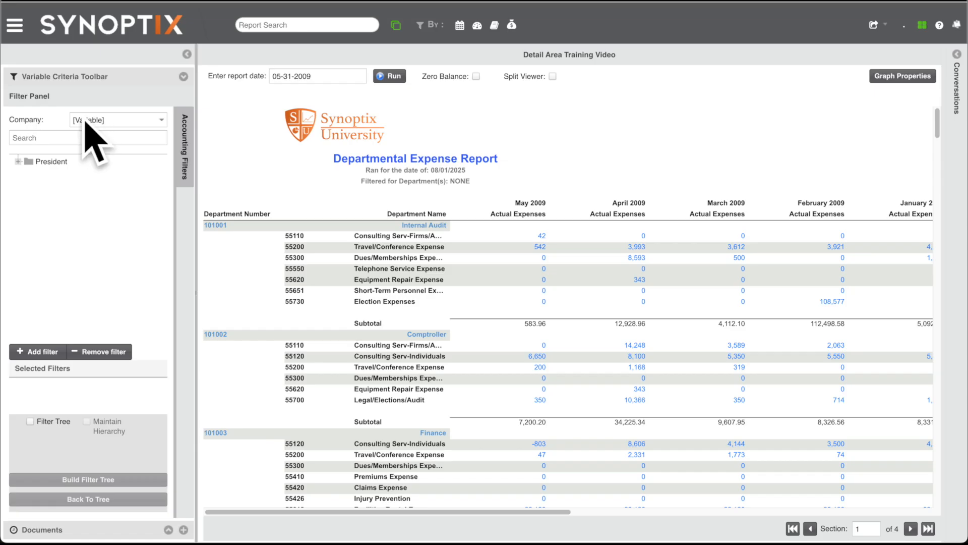
pyautogui.click(19, 162)
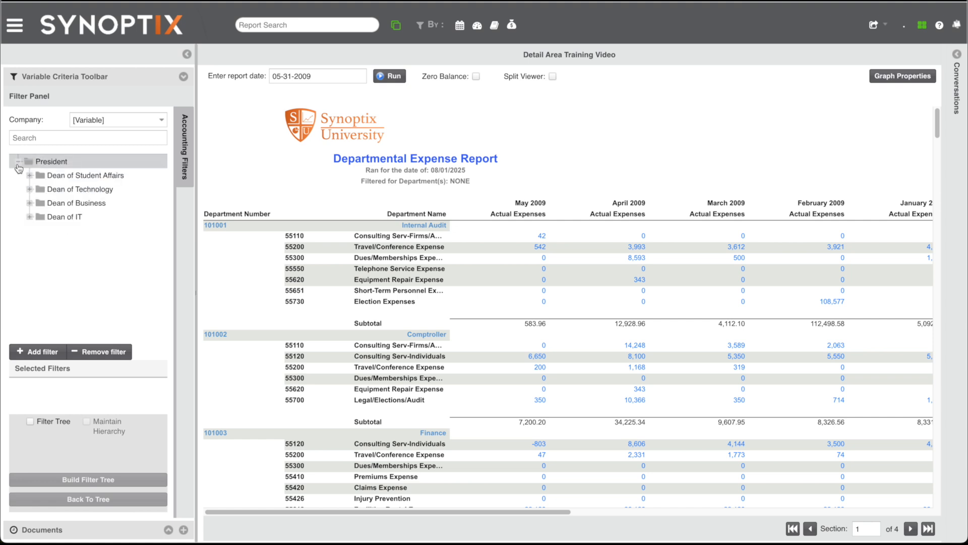
pyautogui.click(30, 177)
pyautogui.click(41, 189)
pyautogui.click(42, 189)
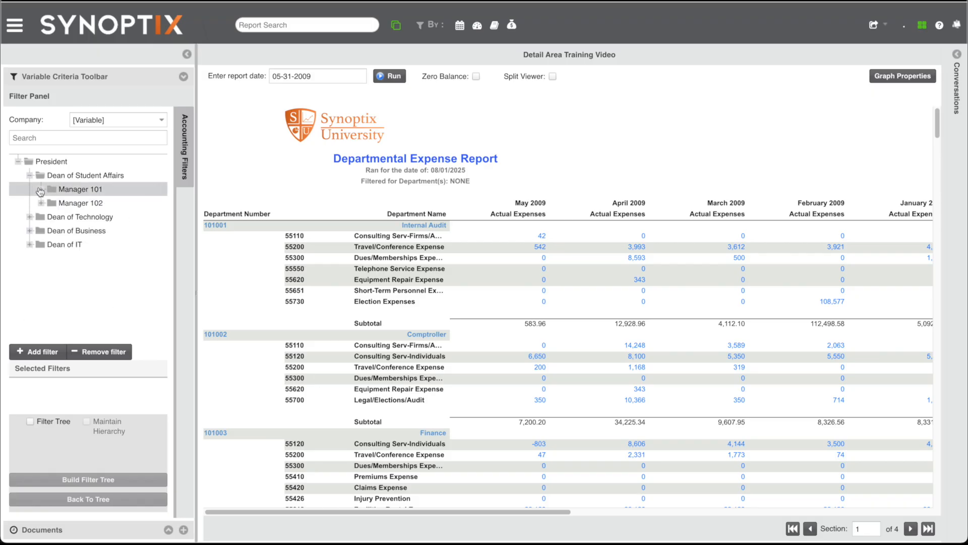
pyautogui.click(30, 176)
pyautogui.click(19, 162)
pyautogui.click(21, 162)
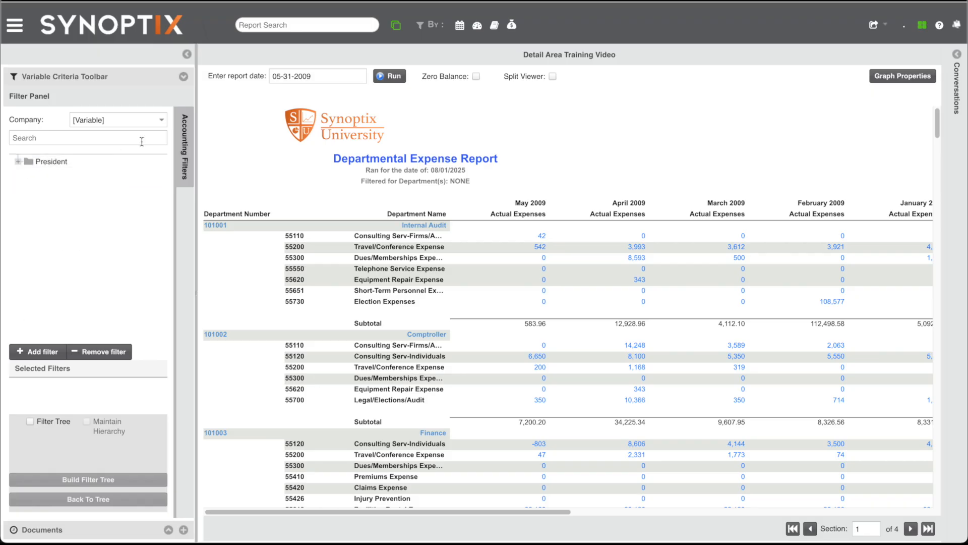
# - Set the filter company to Synoptix University and add the COST.CTR value 101010 - HR as a filter
pyautogui.click(161, 120)
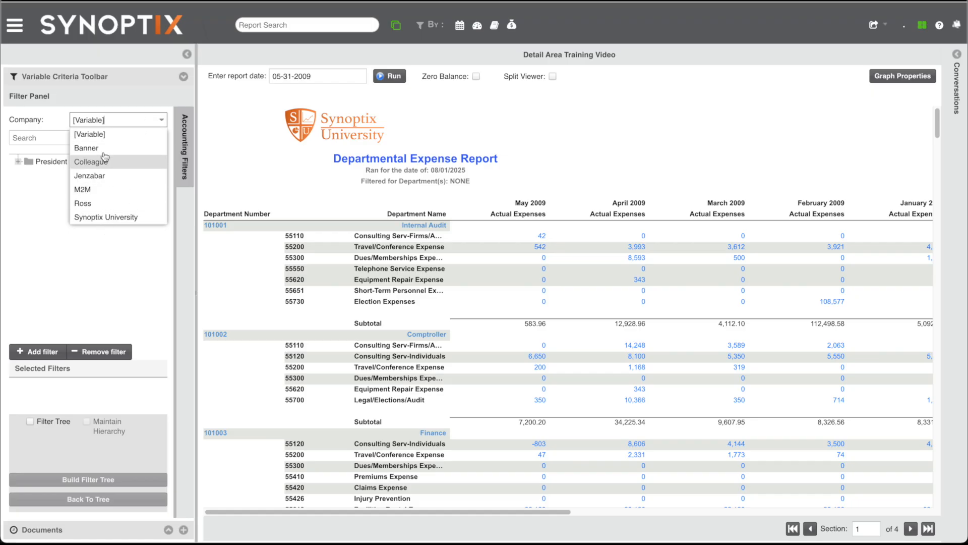
pyautogui.click(102, 216)
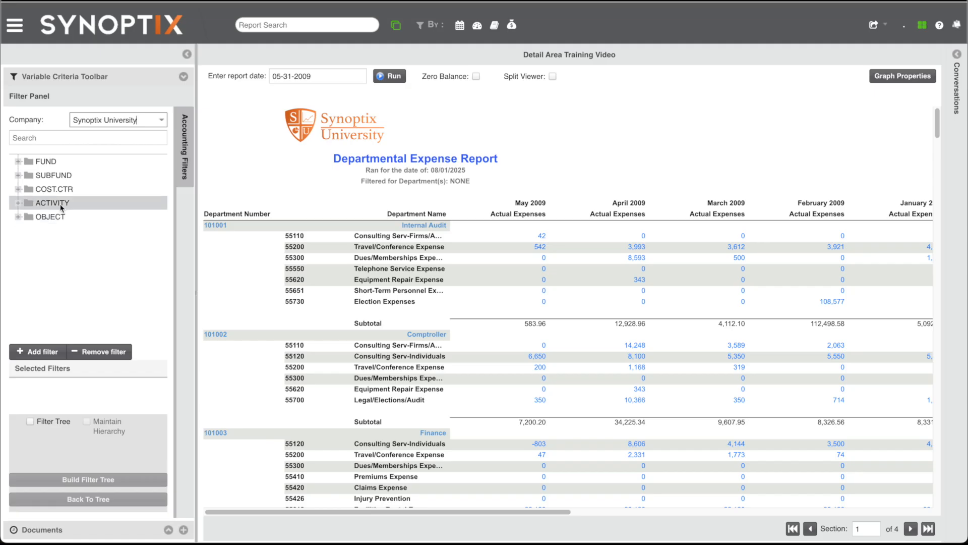
pyautogui.click(18, 190)
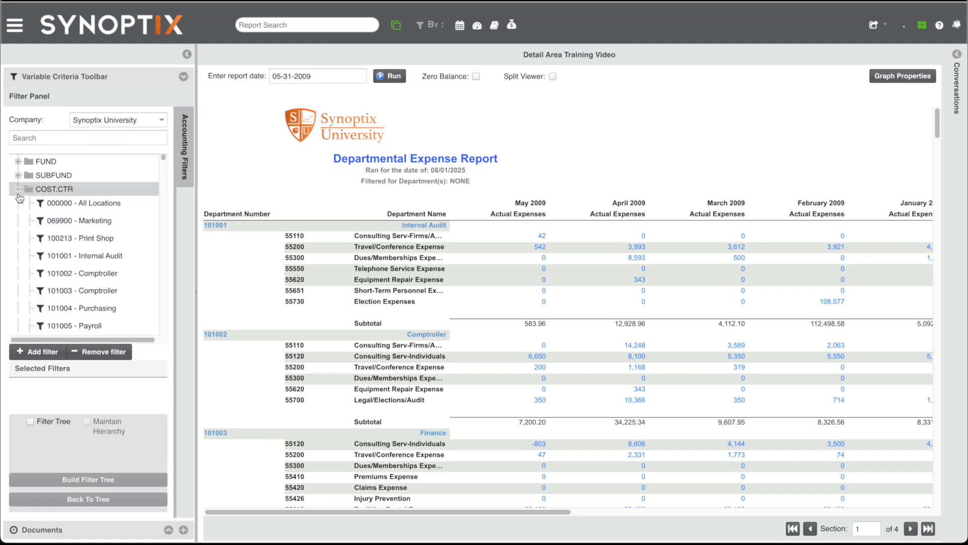
pyautogui.scroll(-4, 101, 237)
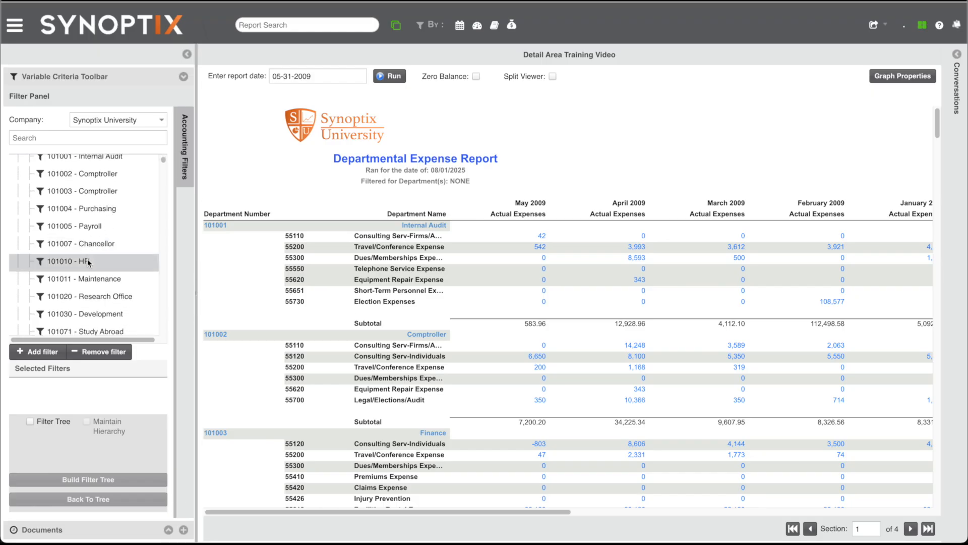
pyautogui.click(86, 262)
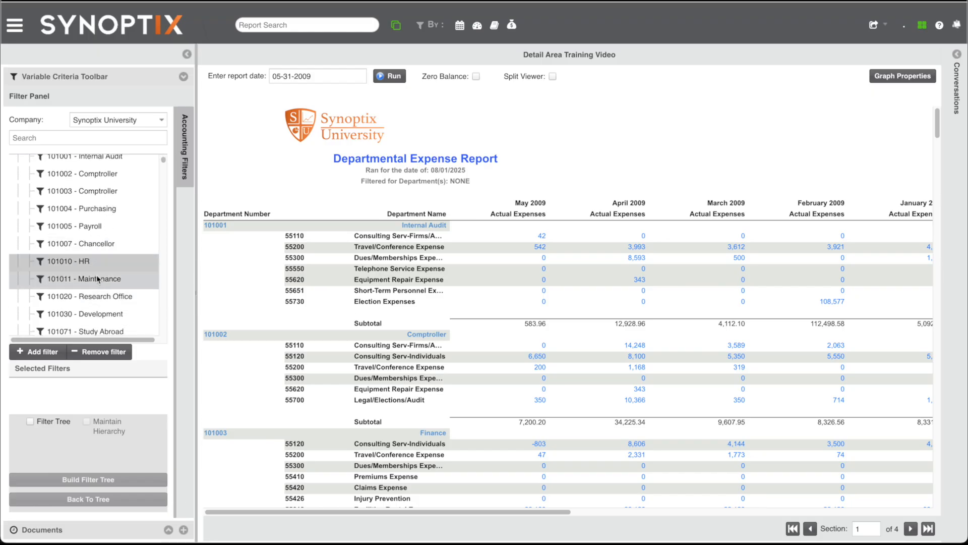
pyautogui.click(55, 353)
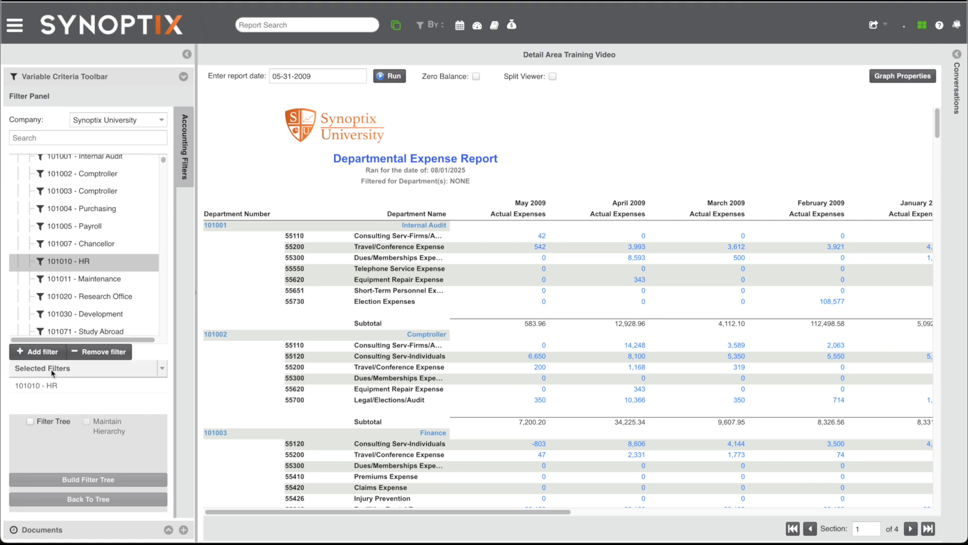
# - Run the report for HR only and examine the department filter line and the monthly expense columns
pyautogui.click(388, 79)
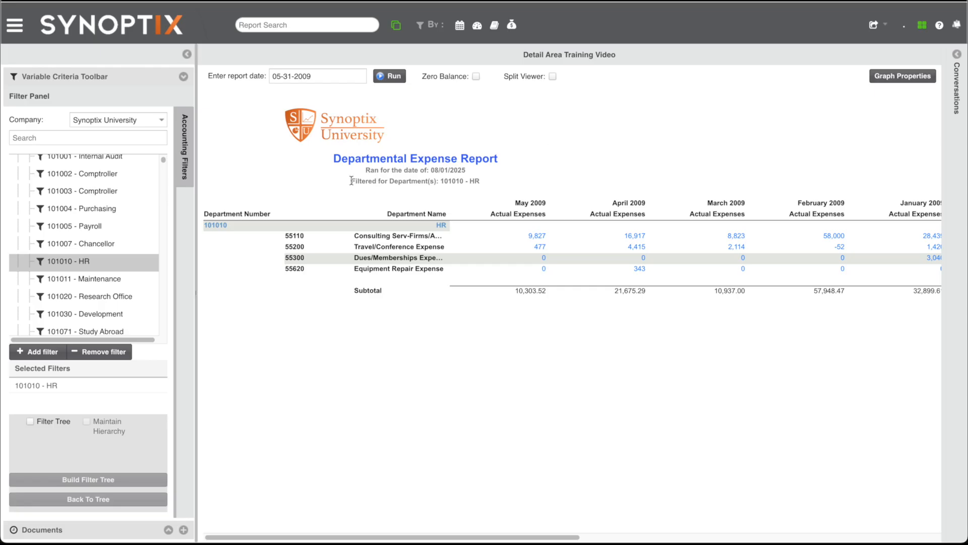
pyautogui.moveTo(352, 180); pyautogui.dragTo(467, 186)
pyautogui.click(489, 190)
pyautogui.hscroll(10, 496, 286)
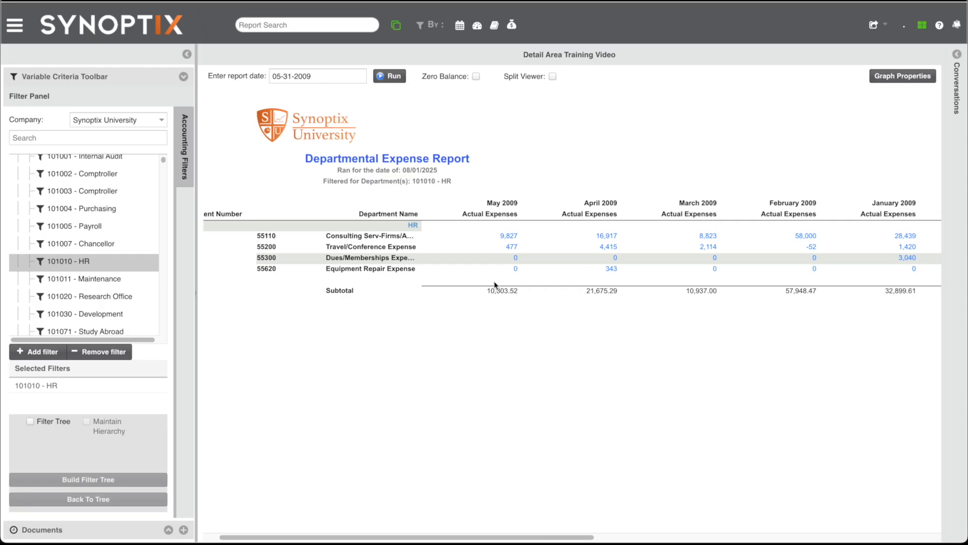
pyautogui.hscroll(10, 496, 285)
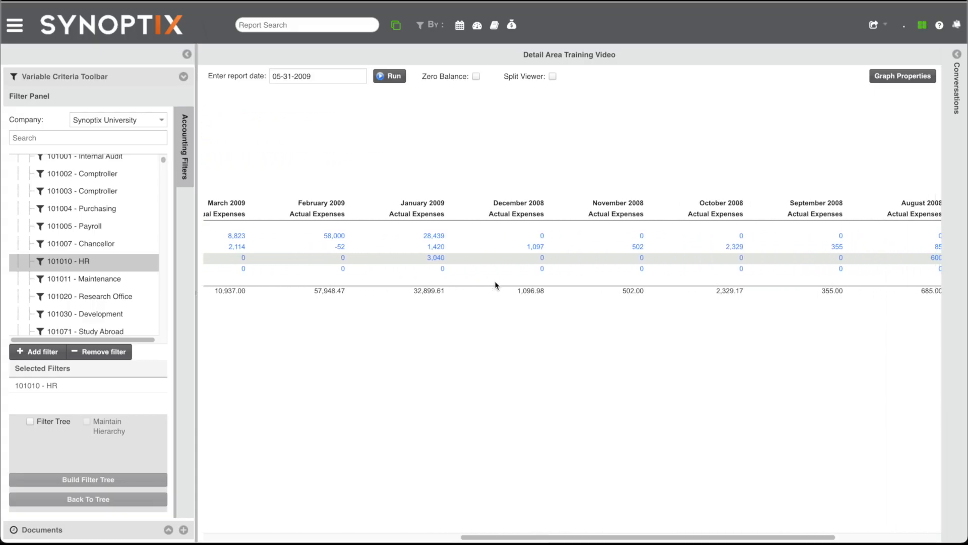
pyautogui.hscroll(-20, 496, 286)
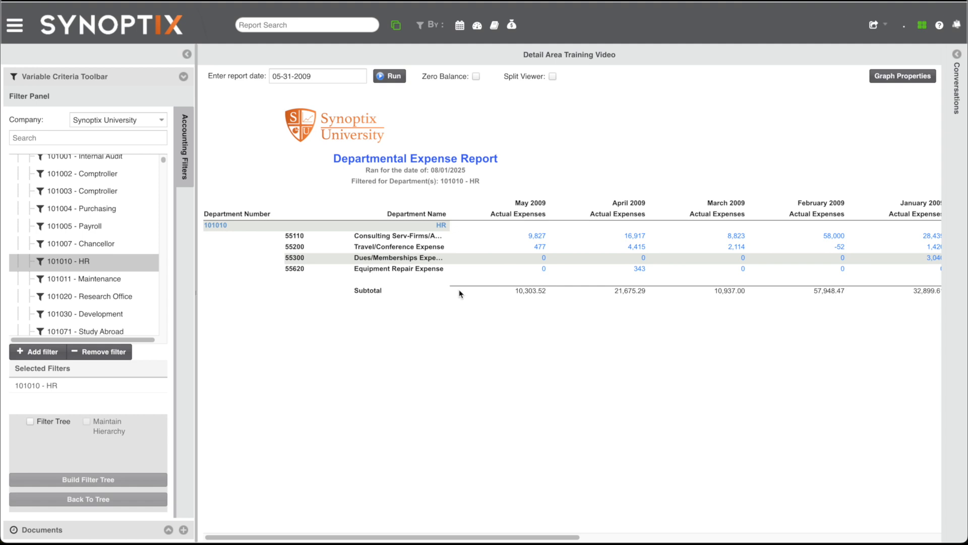
# - Add the cost centers 101005 - Payroll and 101080 - IT to the selected filters
pyautogui.scroll(-1, 115, 260)
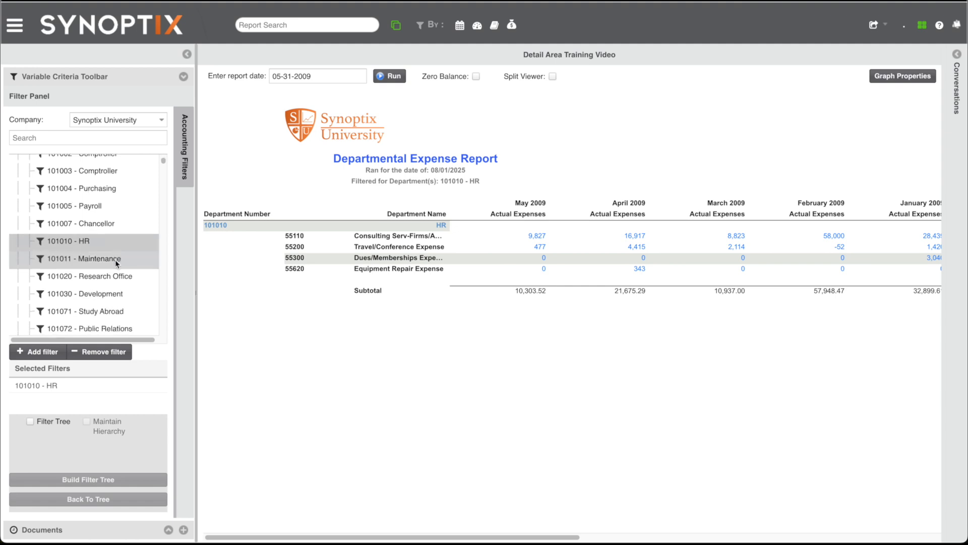
pyautogui.click(104, 206)
pyautogui.click(43, 352)
pyautogui.scroll(-1, 64, 242)
pyautogui.scroll(-8, 64, 242)
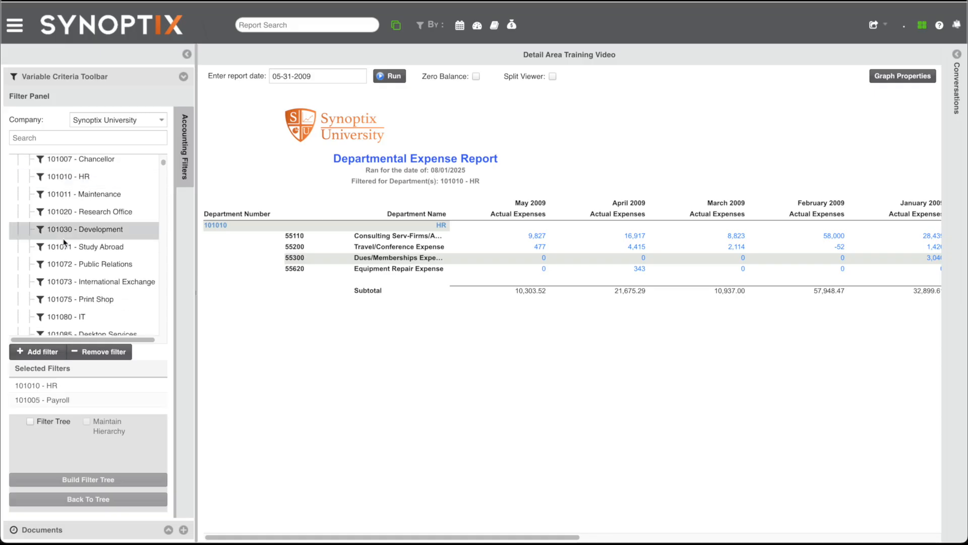
pyautogui.scroll(-1, 64, 242)
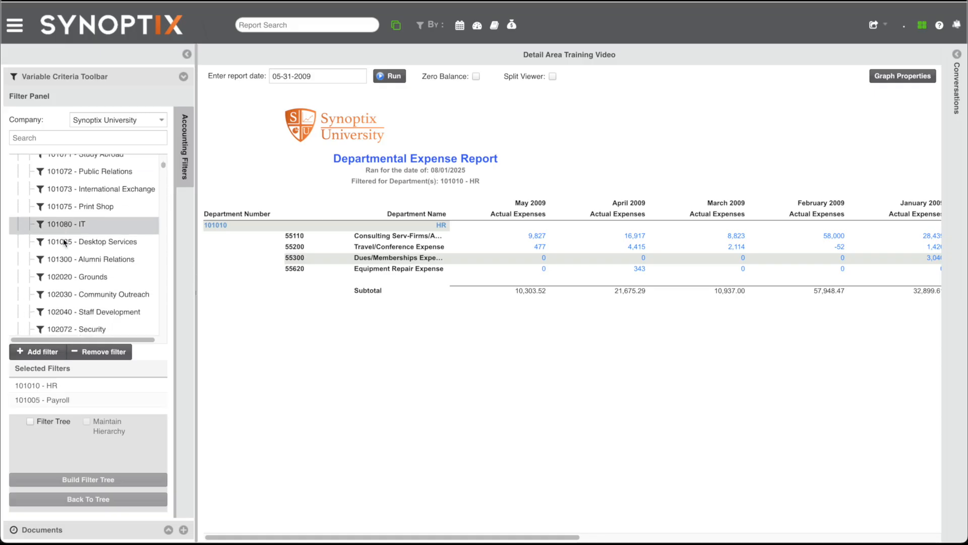
pyautogui.click(68, 224)
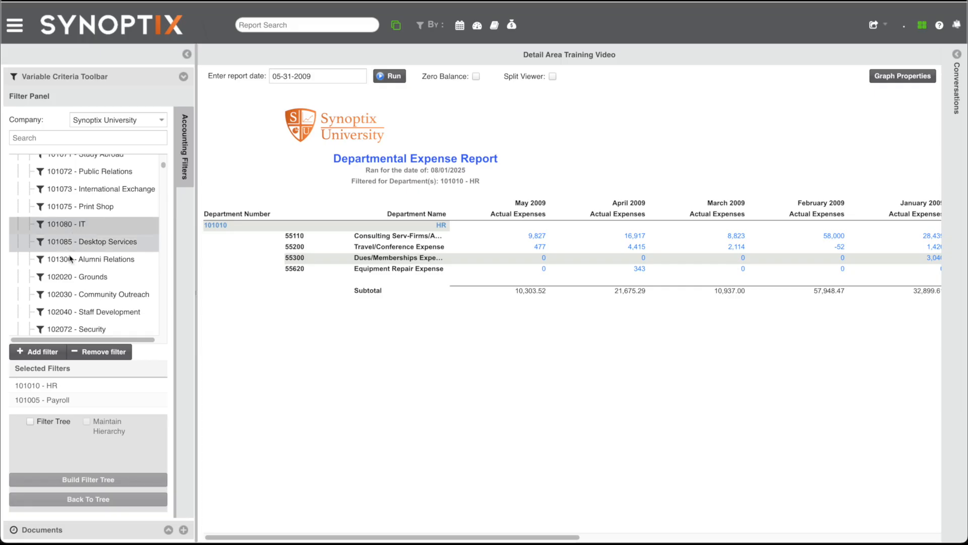
pyautogui.click(54, 357)
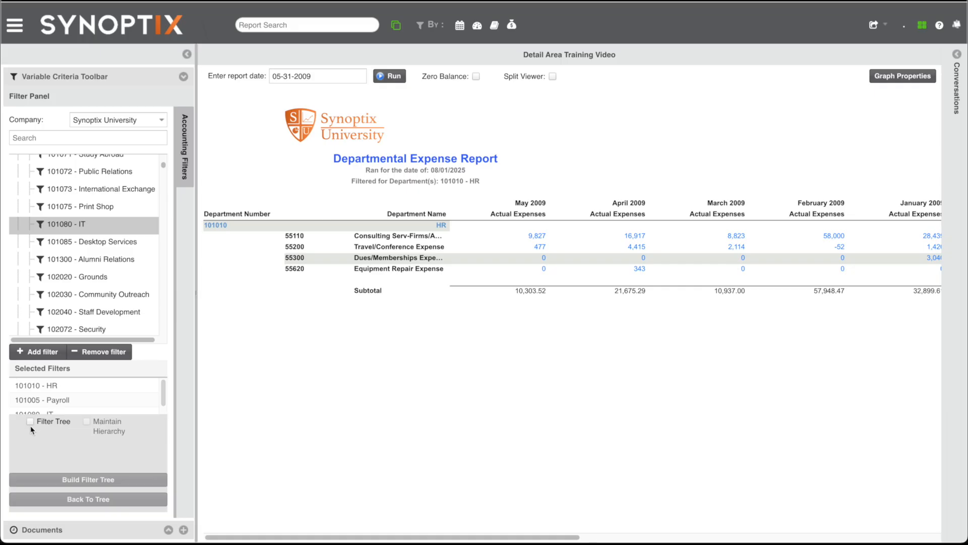
# - Run the report for the three selected departments and check the department filter line in the header
pyautogui.click(392, 77)
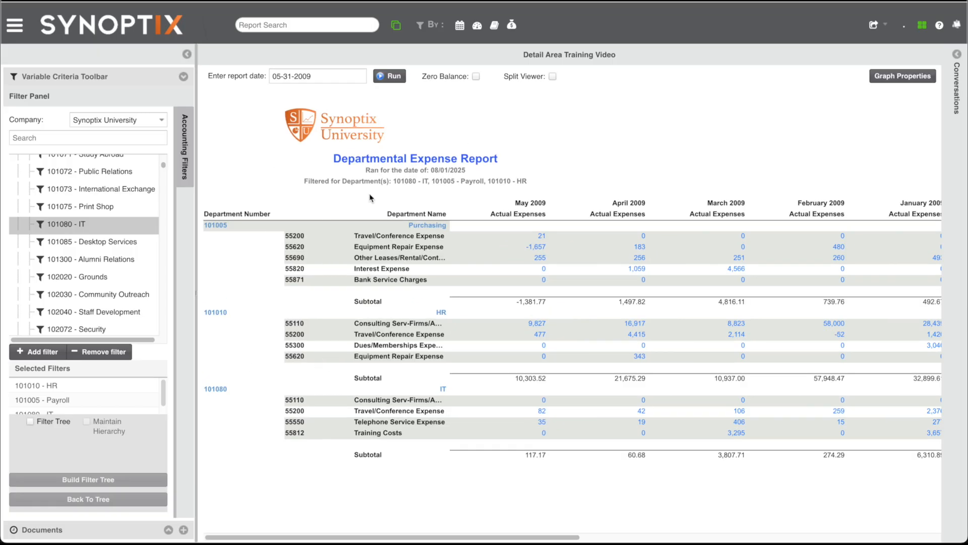
pyautogui.moveTo(302, 182); pyautogui.dragTo(544, 177)
pyautogui.click(533, 182)
# - Enable Filter Tree with Run Summary Report, run the report, and check the summary's department filter line
pyautogui.click(30, 421)
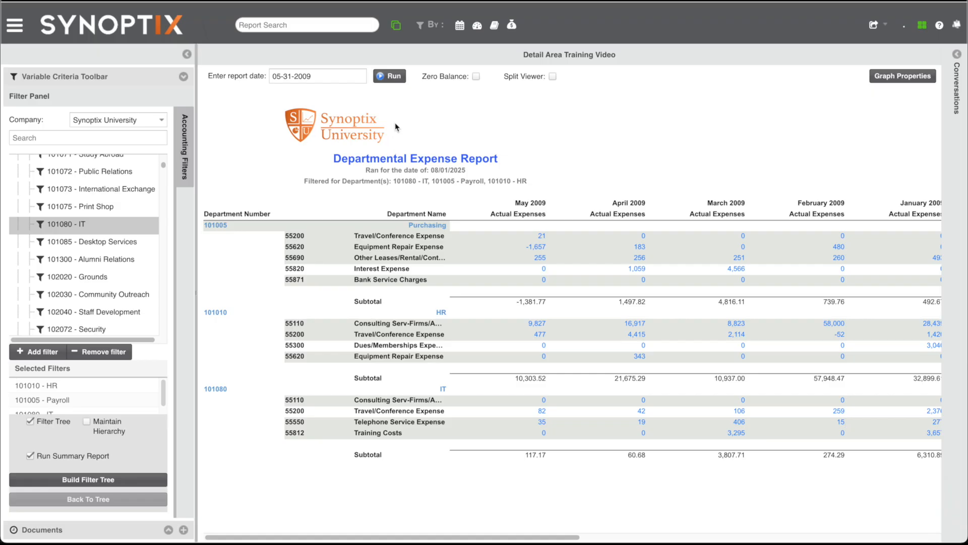
pyautogui.click(390, 76)
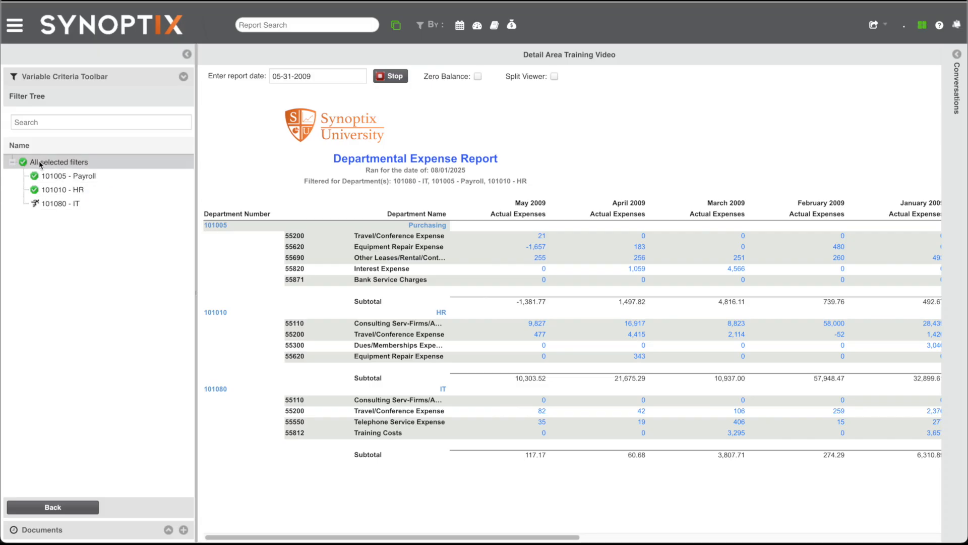
pyautogui.click(304, 182)
pyautogui.moveTo(303, 182); pyautogui.dragTo(541, 183)
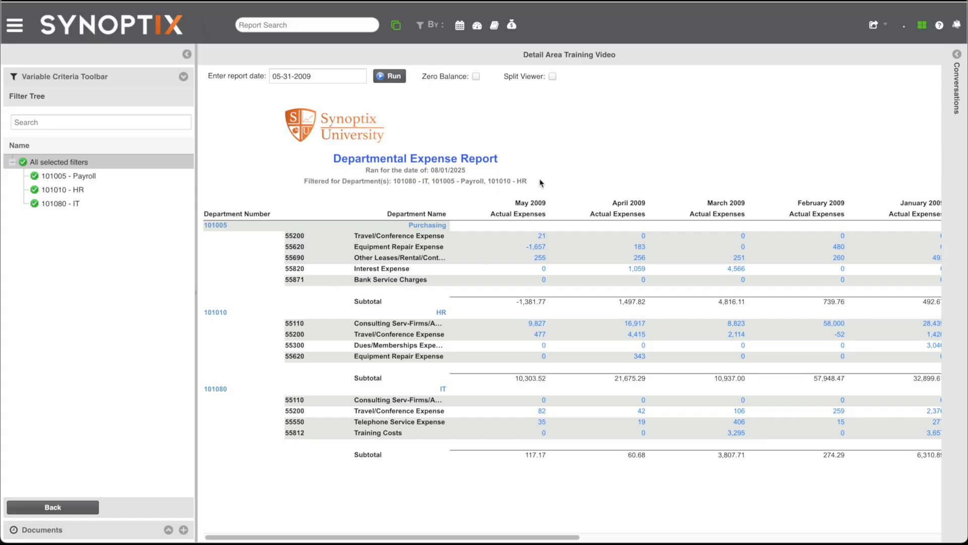
# - View the individual filter tree reports for 101005 - Payroll, 101010 - HR and 101080 - IT
pyautogui.click(60, 181)
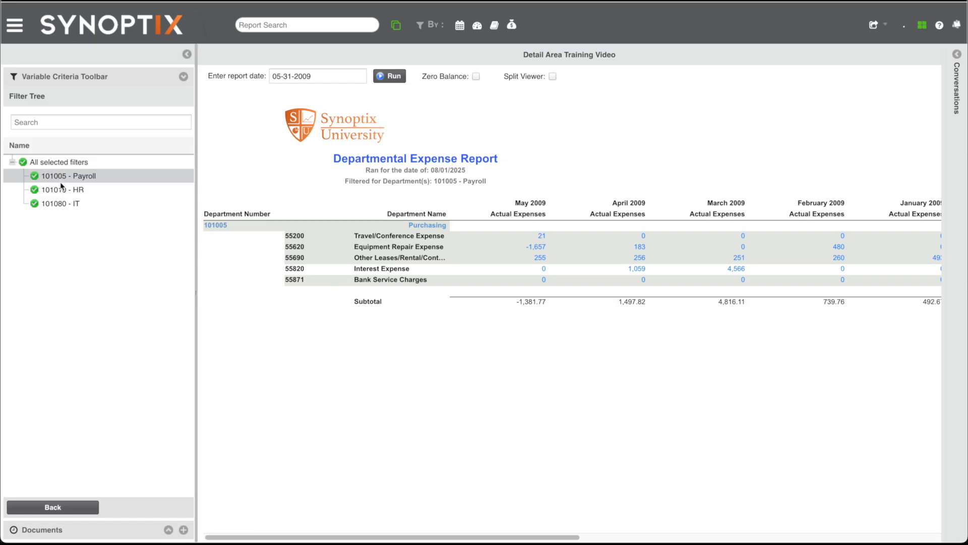
pyautogui.click(59, 190)
pyautogui.click(60, 204)
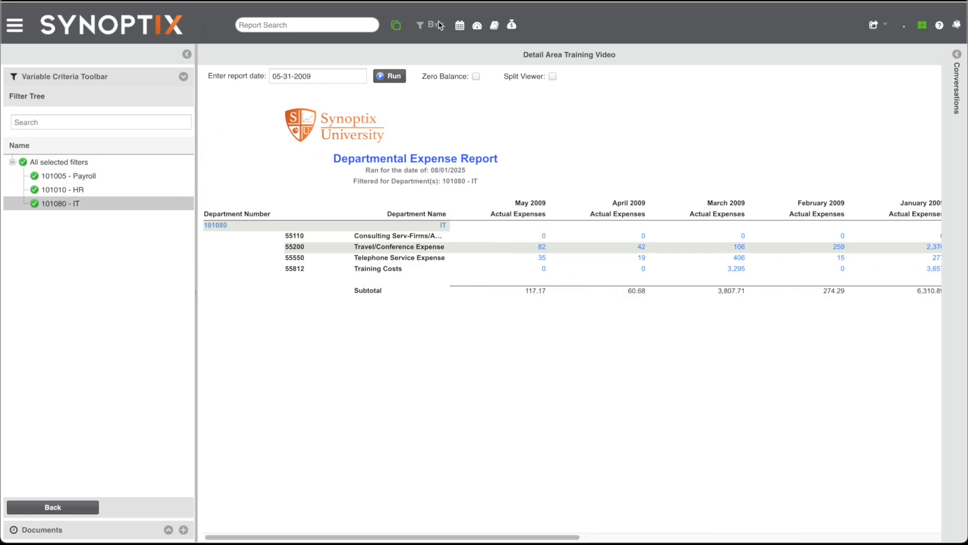
# - Return from the filter tree to the filter selection and set the company to [Variable]
pyautogui.click(43, 506)
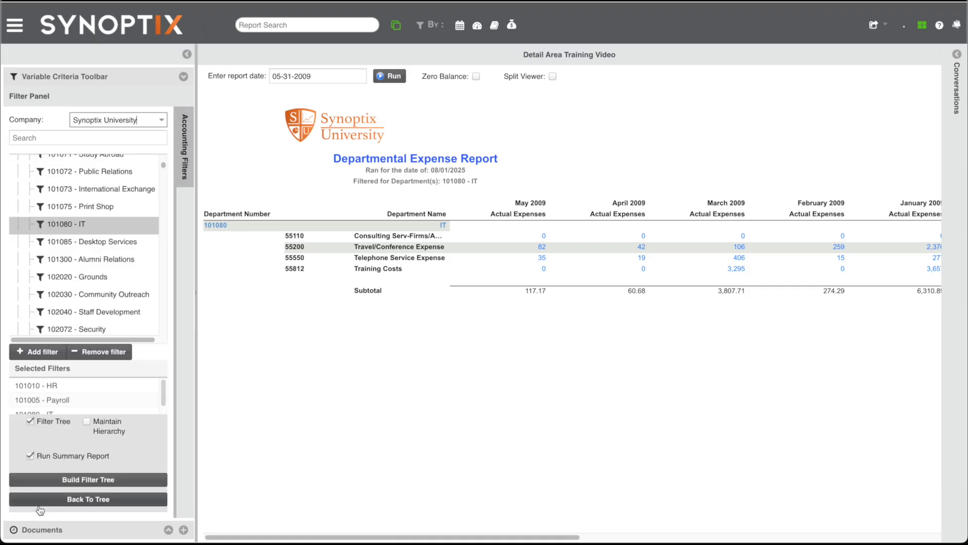
pyautogui.click(161, 121)
pyautogui.click(114, 136)
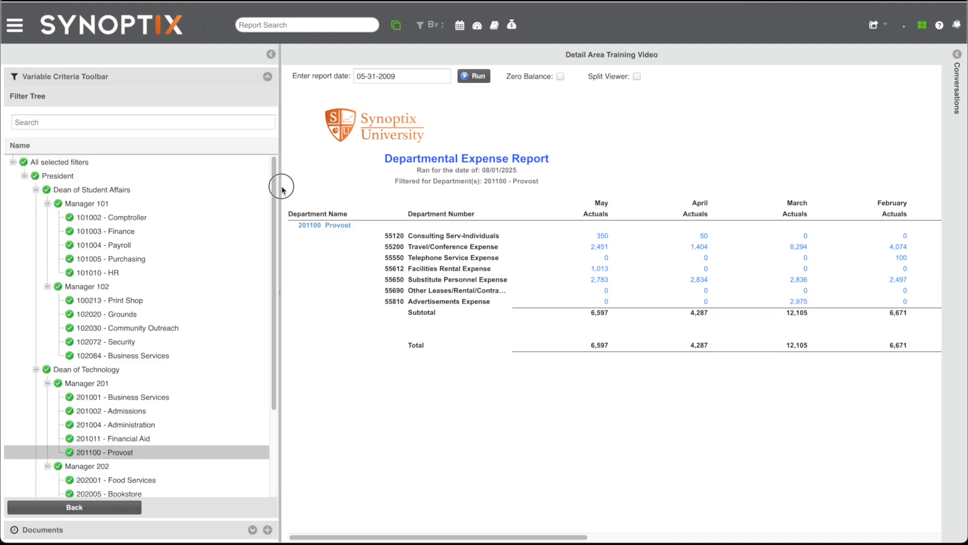
# - Narrow the filter tree pane and check the department filter line of the 201100 - Provost report
pyautogui.moveTo(281, 187); pyautogui.dragTo(217, 190)
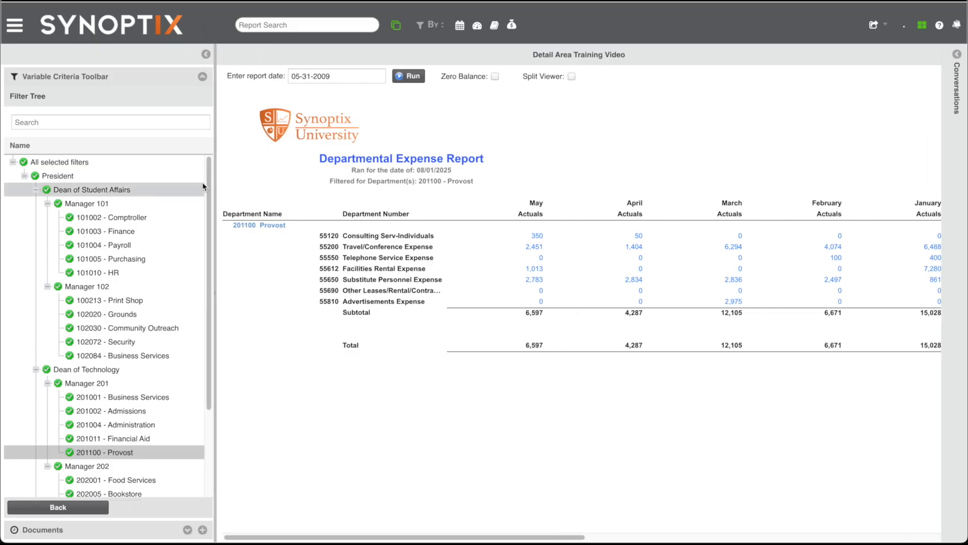
pyautogui.moveTo(324, 185); pyautogui.dragTo(455, 190)
pyautogui.click(455, 189)
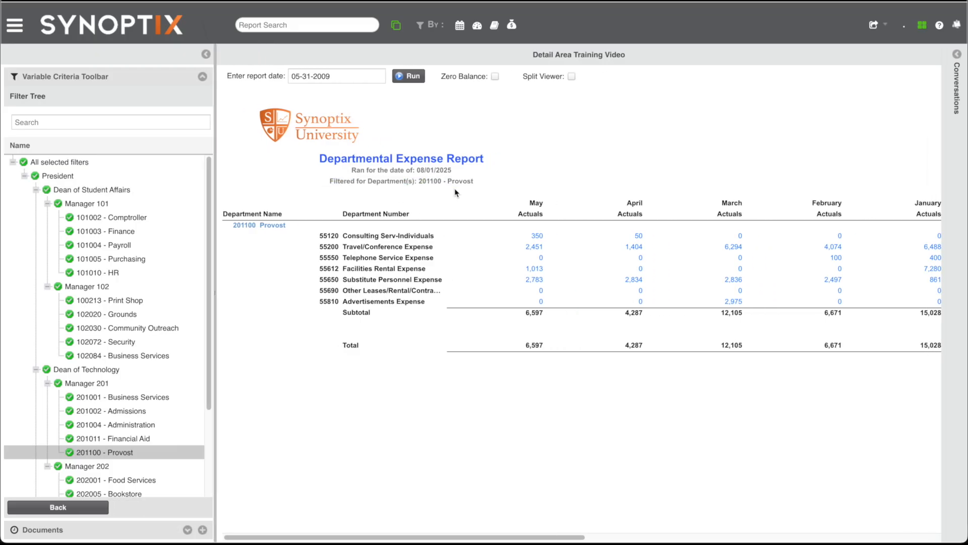
# - View the Financial Aid, Administration, Admissions and Business Services reports under Manager 201, examining the monthly columns for Business Services
pyautogui.click(113, 439)
pyautogui.click(125, 426)
pyautogui.click(129, 411)
pyautogui.click(132, 397)
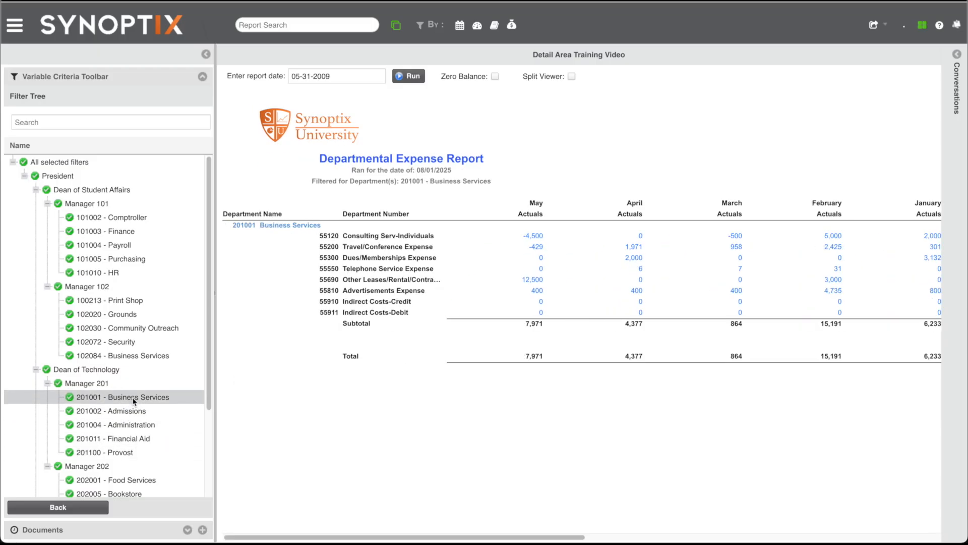
pyautogui.hscroll(10, 464, 269)
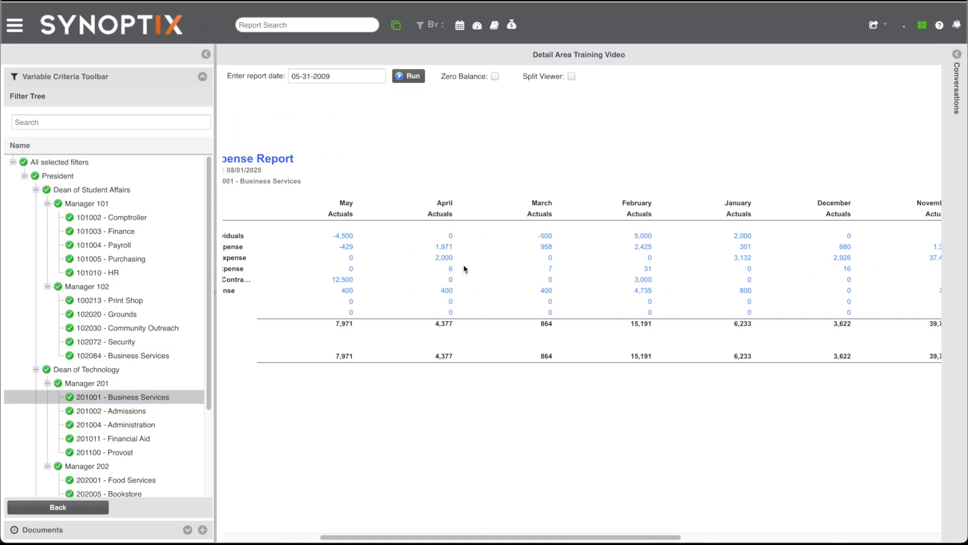
pyautogui.hscroll(-10, 464, 269)
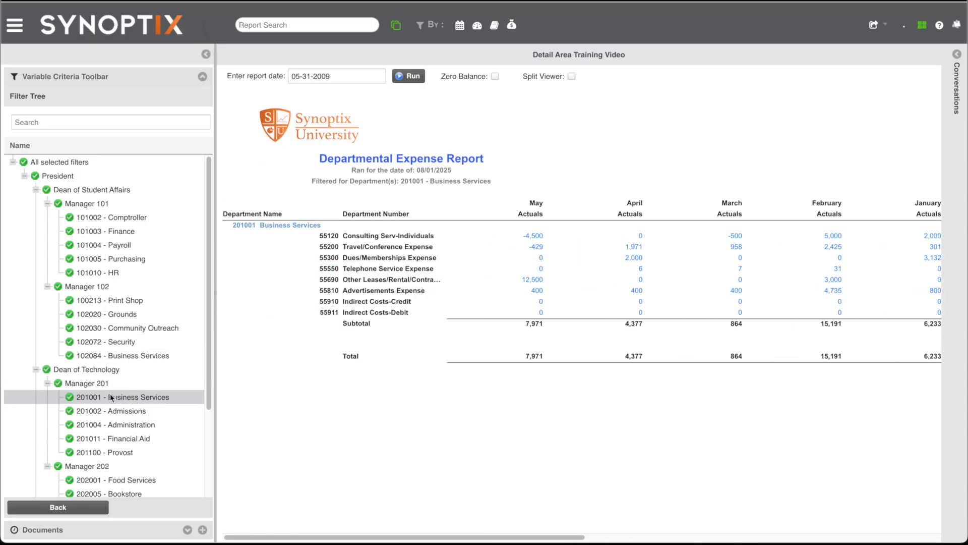
# - Open the Manager 201 summary report and examine its department sections, subtotals and overall total
pyautogui.click(95, 384)
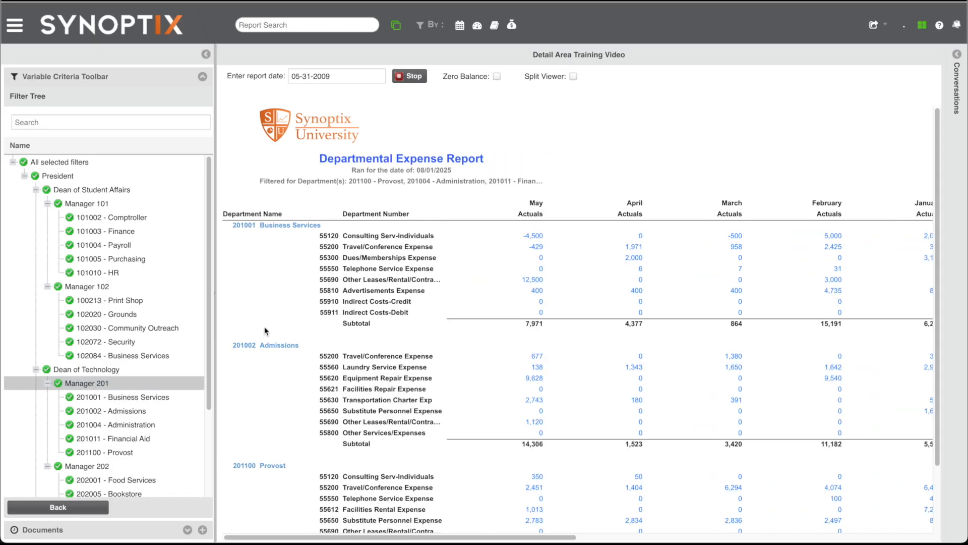
pyautogui.scroll(-3, 341, 284)
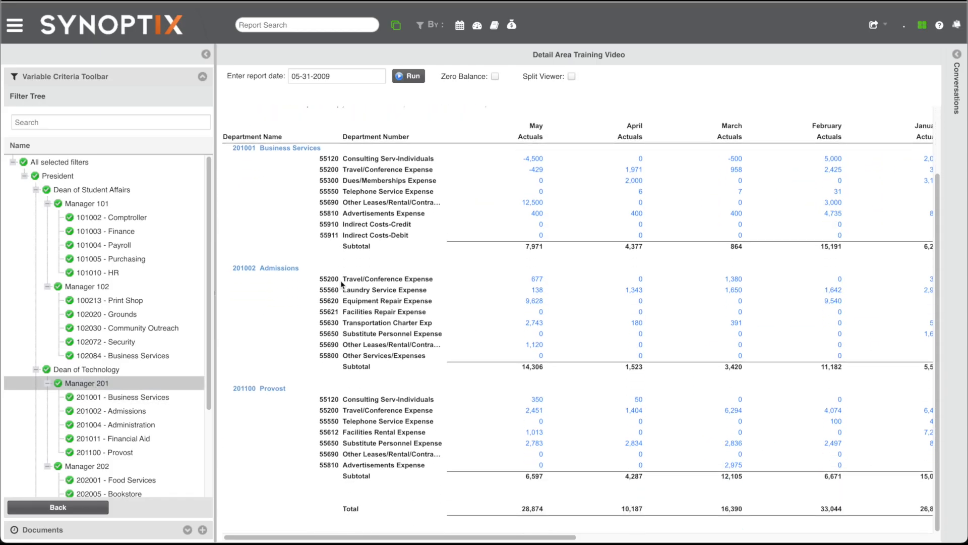
pyautogui.scroll(3, 342, 284)
pyautogui.scroll(-3, 342, 284)
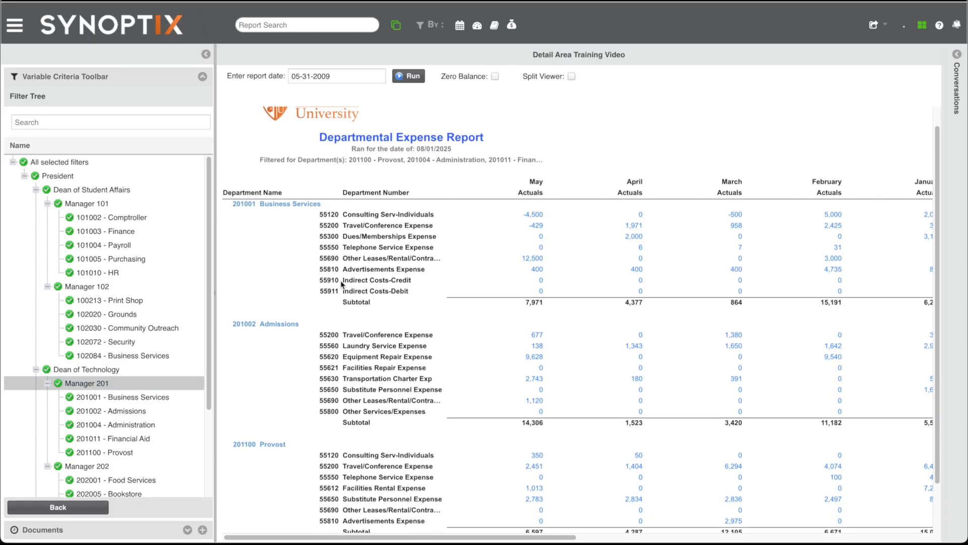
# - Open the Dean of Technology summary report from the filter tree
pyautogui.scroll(3, 341, 284)
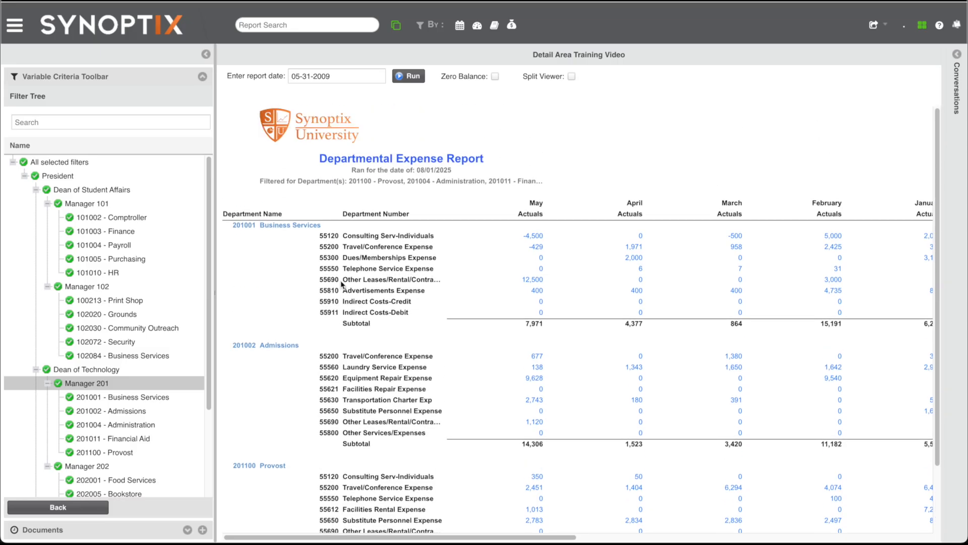
pyautogui.click(106, 372)
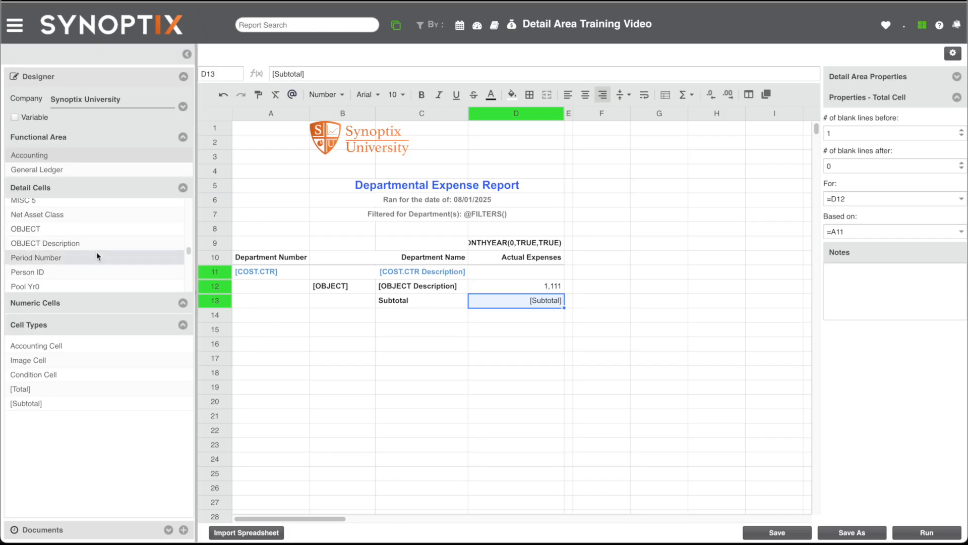
# - Inspect the [COST.CTR Description] and [OBJECT] detail cells in rows 11 and 12 of the report design
pyautogui.click(294, 276)
pyautogui.click(336, 276)
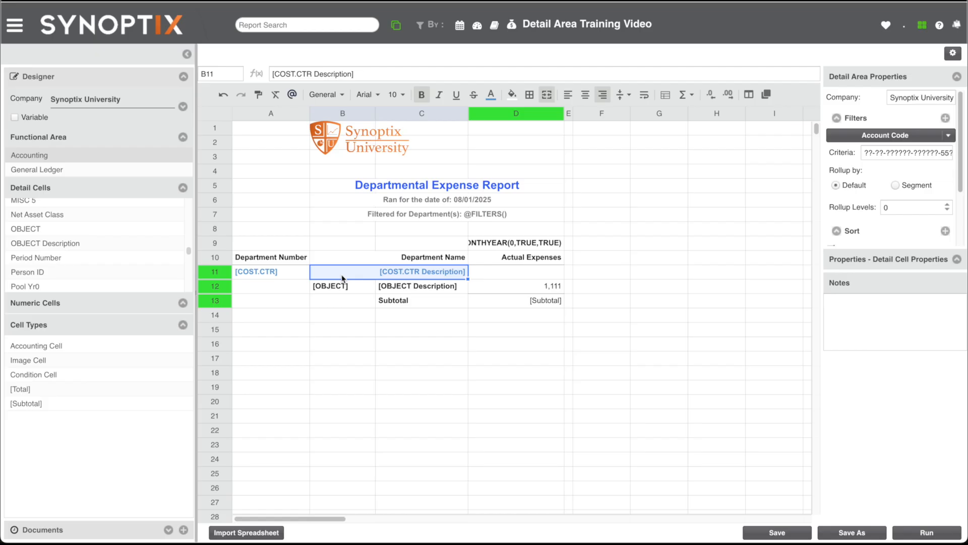
pyautogui.click(344, 286)
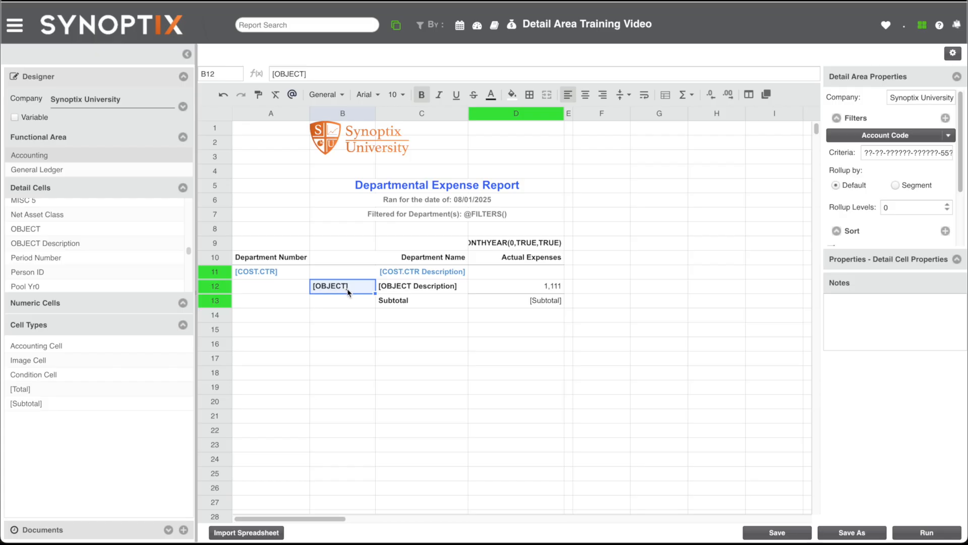
pyautogui.hscroll(10, 347, 292)
pyautogui.hscroll(-10, 347, 292)
# - Review the detail area's account code criteria ??-??-??????-??????-55??? and apply them unedited
pyautogui.click(920, 154)
pyautogui.moveTo(385, 177); pyautogui.dragTo(262, 170)
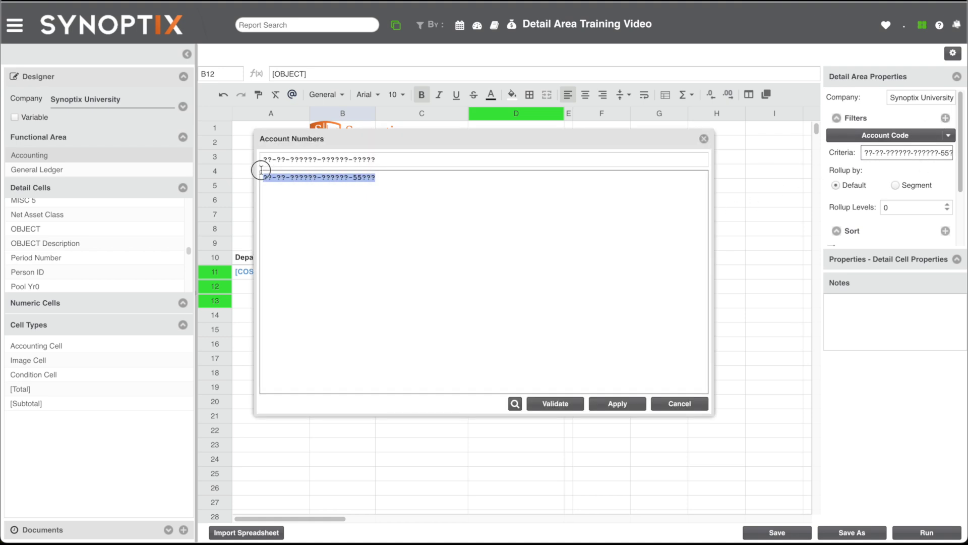
pyautogui.click(383, 186)
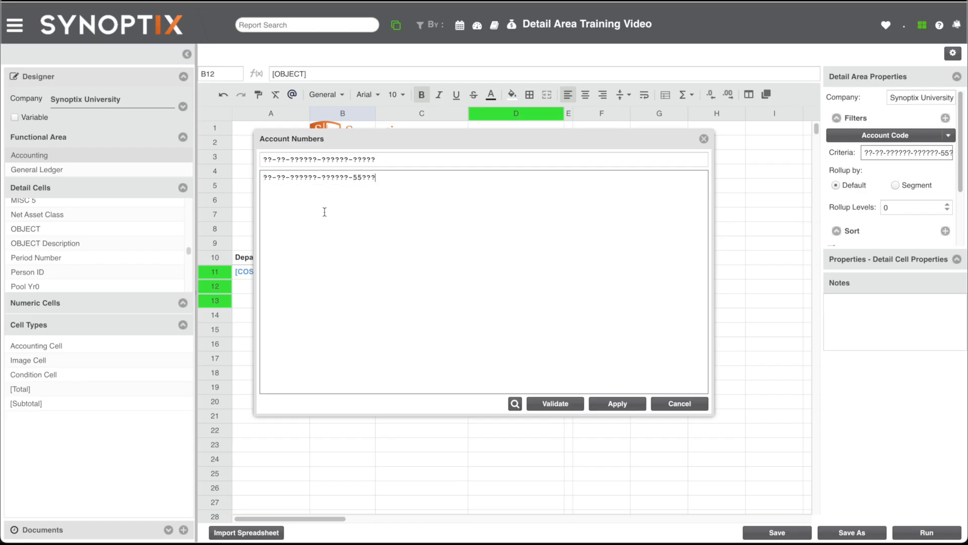
pyautogui.click(608, 404)
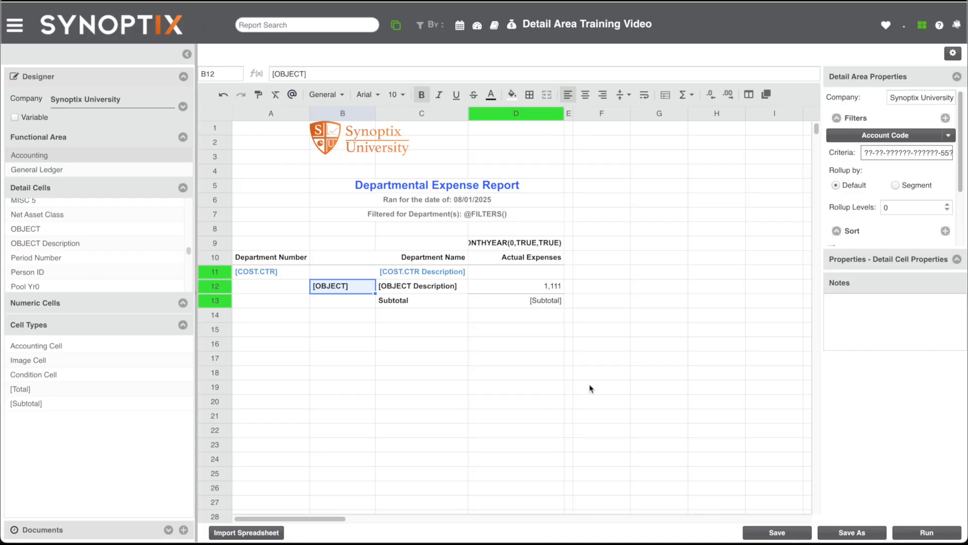
# - Review the D12 accounting cell's properties and its dynamic columns settings, saving those settings unedited
pyautogui.click(525, 289)
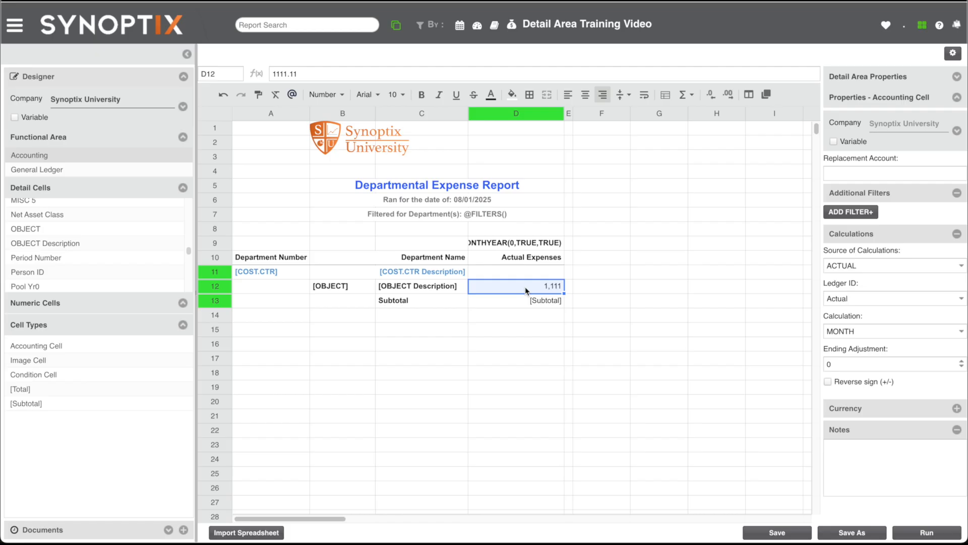
pyautogui.click(749, 96)
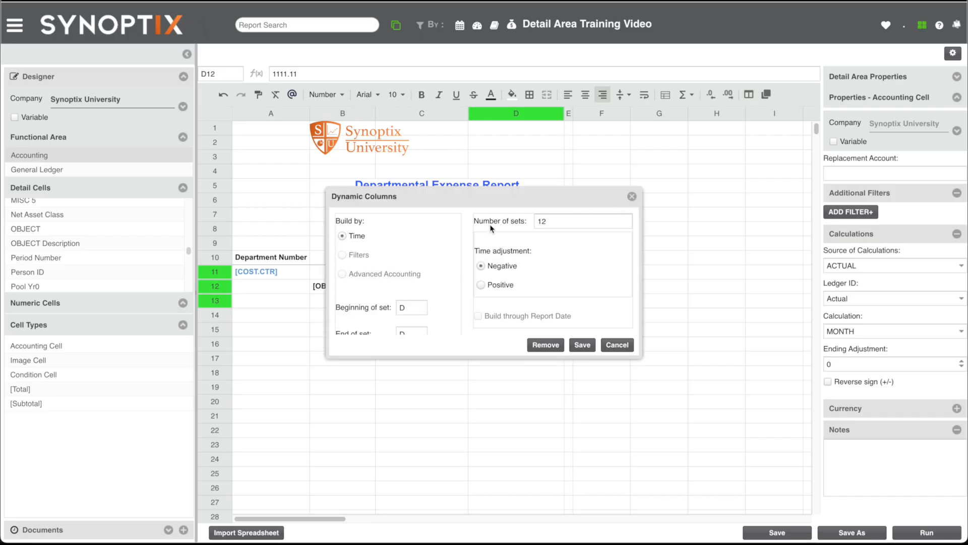
pyautogui.click(583, 347)
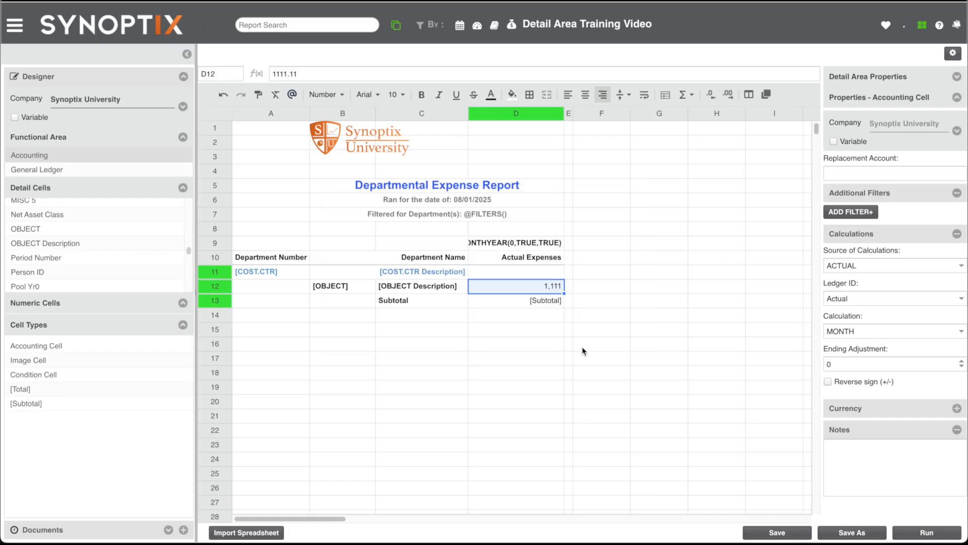
# - Review the properties of the subtotal cell in D13 and select the [OBJECT Description] cell above its label
pyautogui.click(433, 309)
pyautogui.click(486, 308)
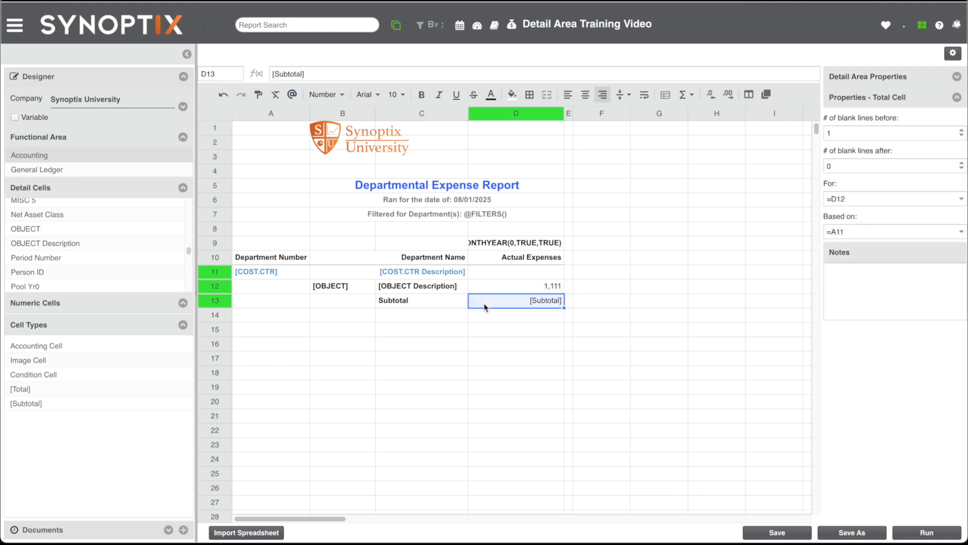
pyautogui.click(430, 288)
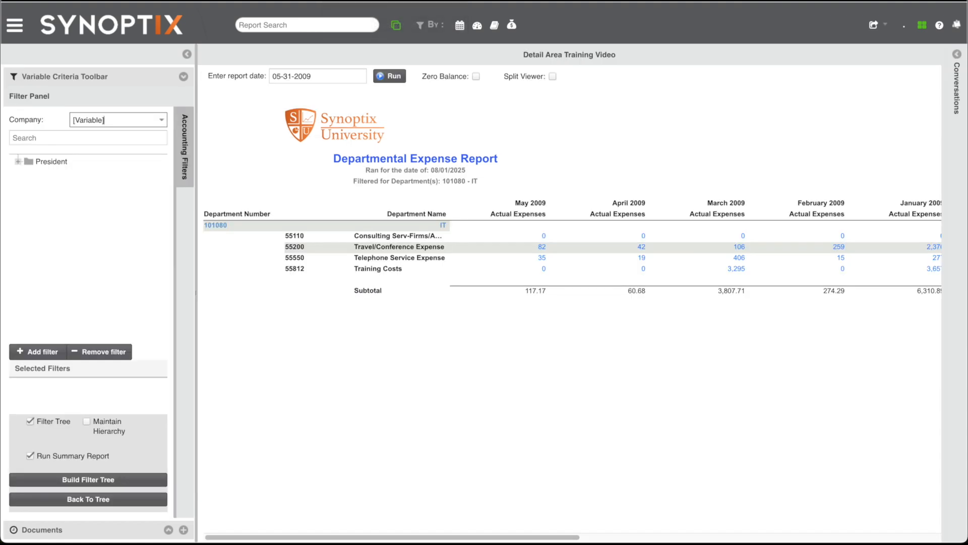